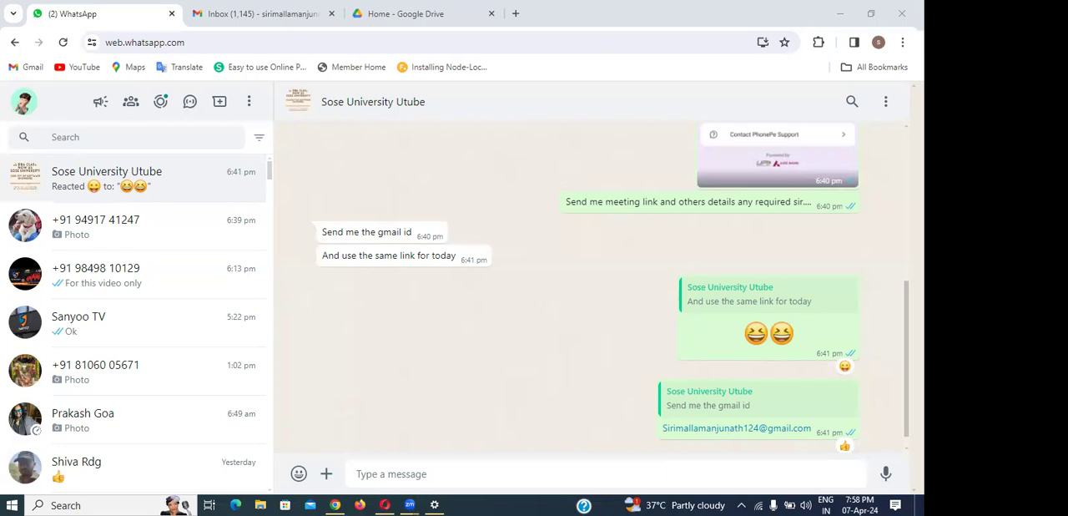
- Minimize the WhatsApp browser window and open a new Google Chrome window from the desktop
left_click(840, 13)
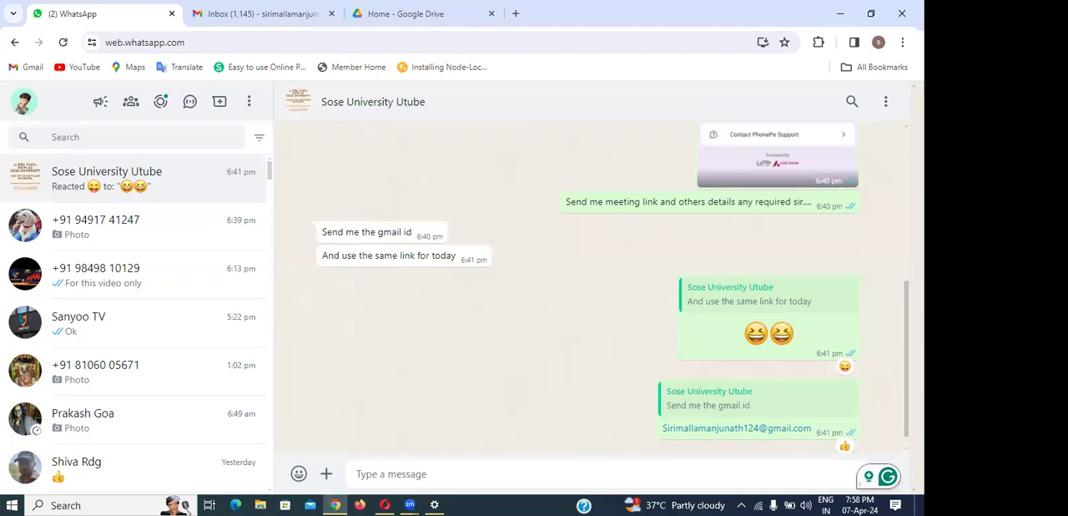
left_click(838, 12)
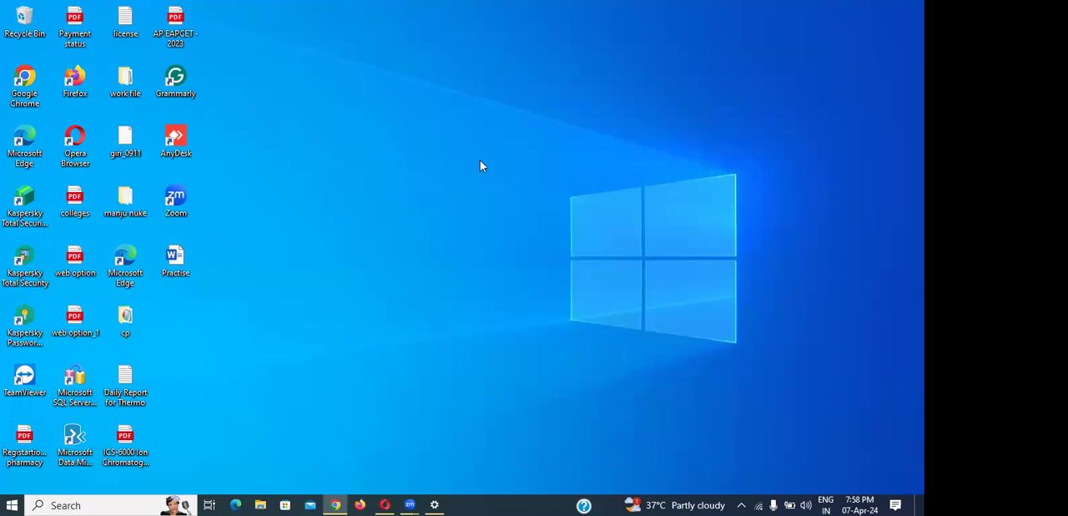
double_click(23, 86)
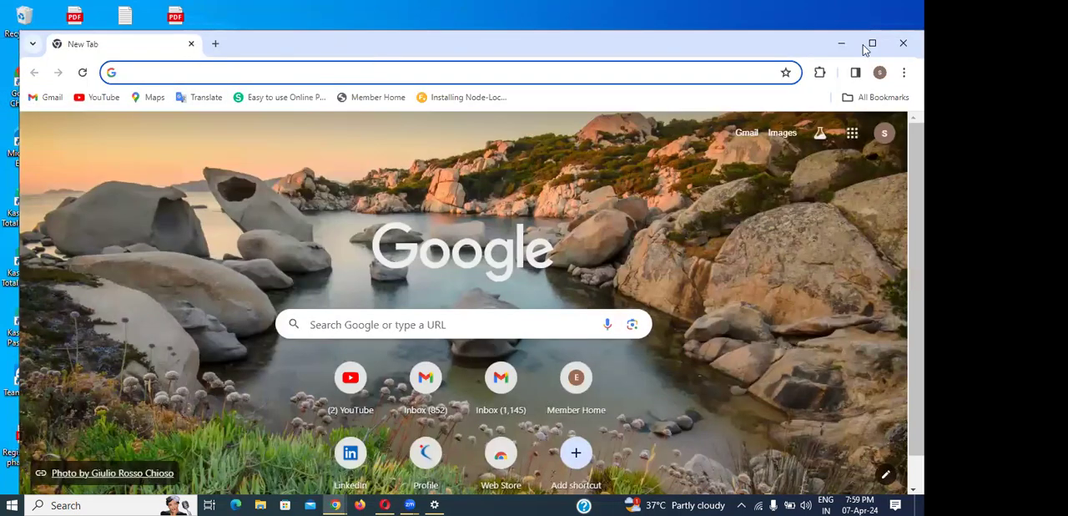
left_click(871, 46)
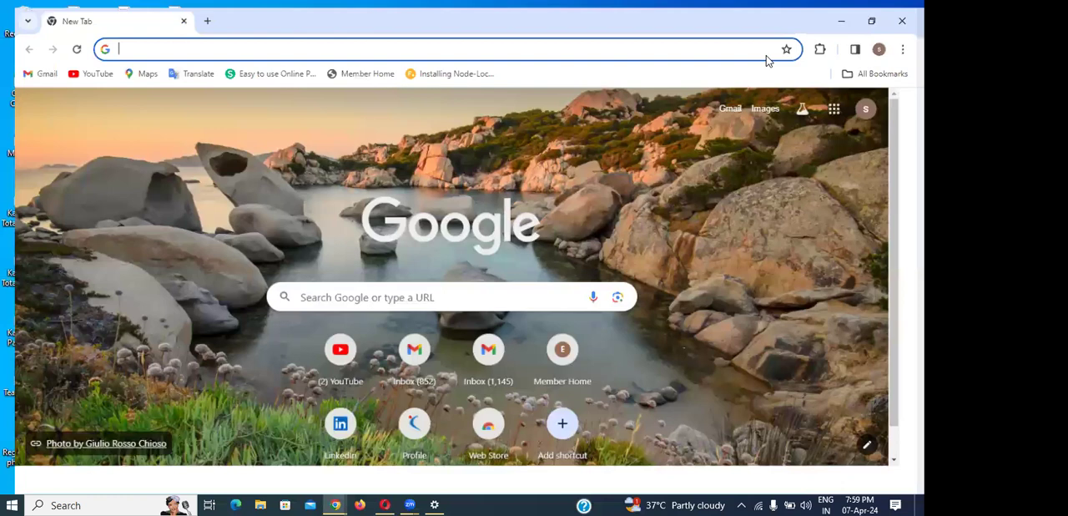
left_click(869, 16)
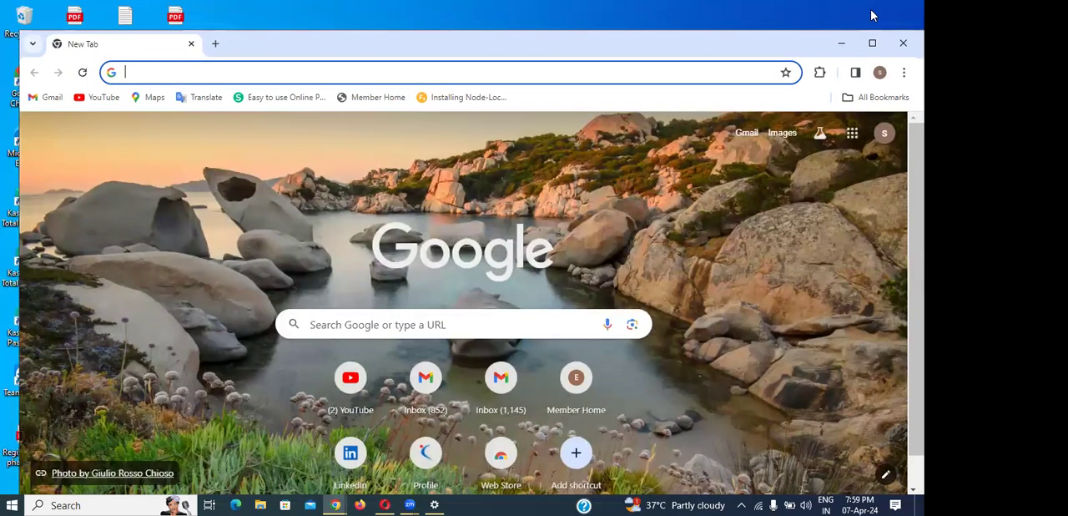
- Search Google for "download oracle virtualbox"
left_click(340, 87)
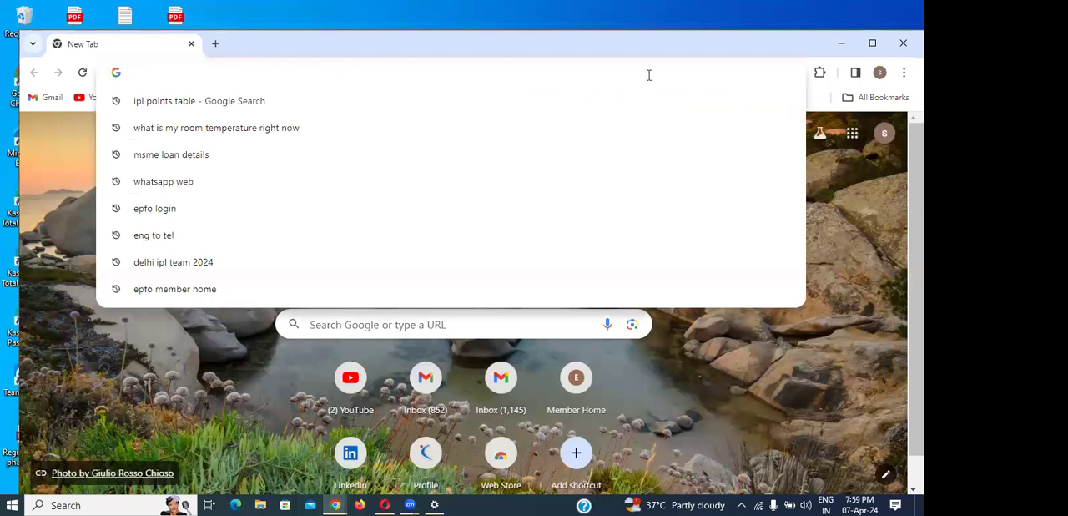
left_click(43, 163)
left_click(164, 68)
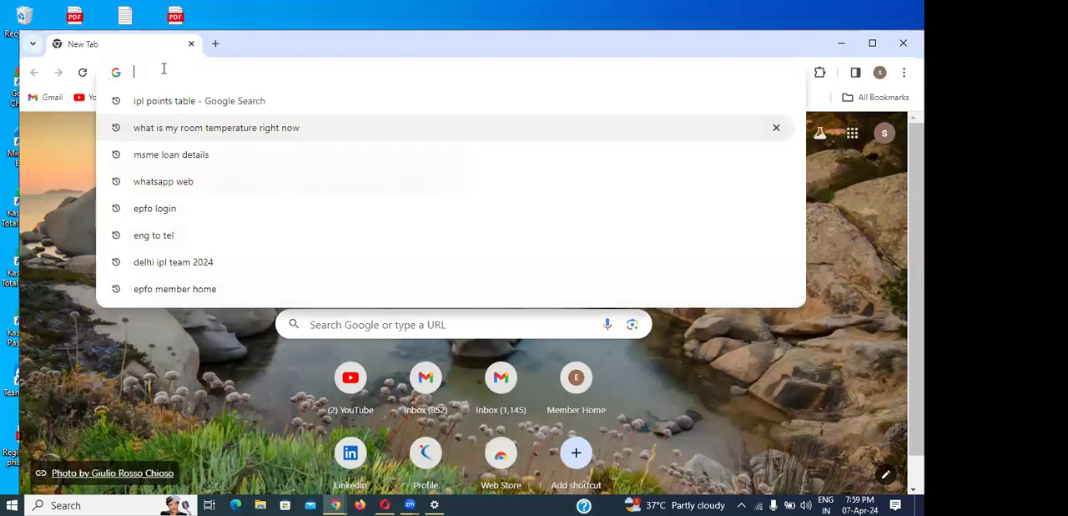
type("downloass")
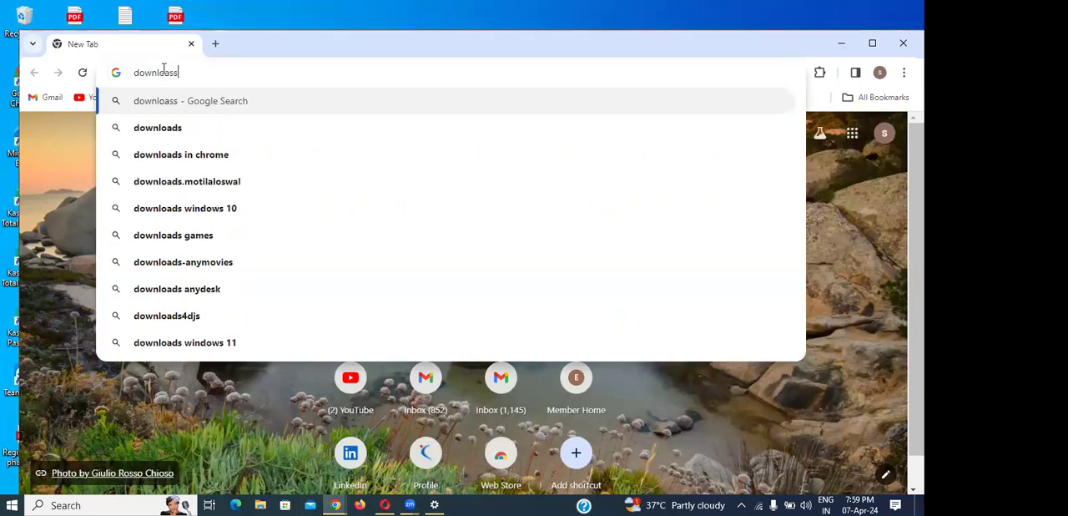
key("BackSpace")
type("d o")
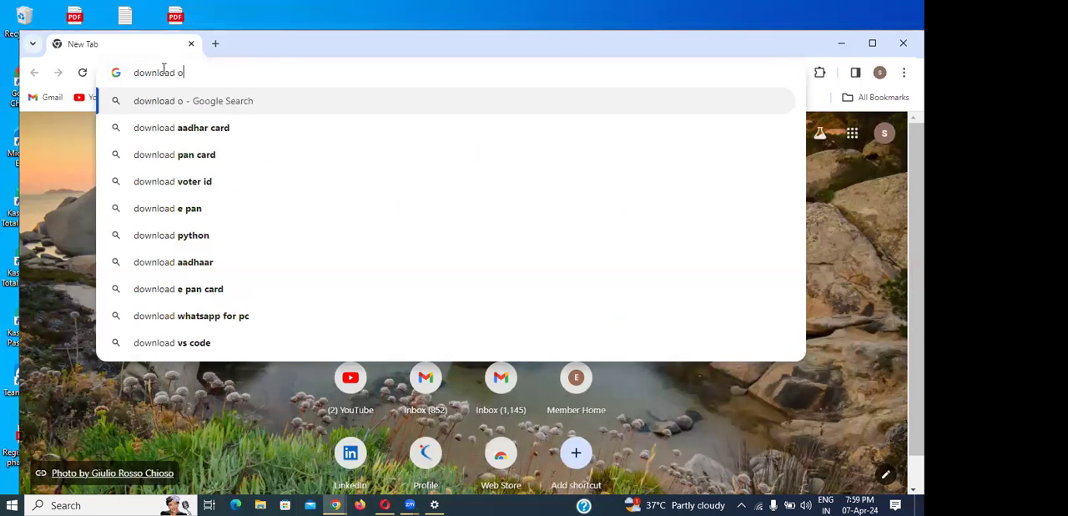
type("racl")
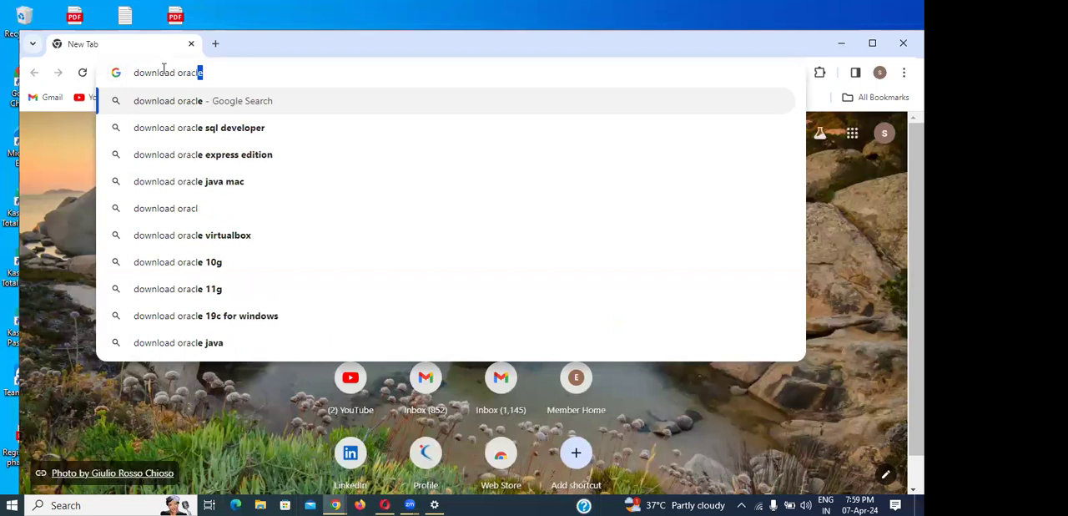
type("e virt")
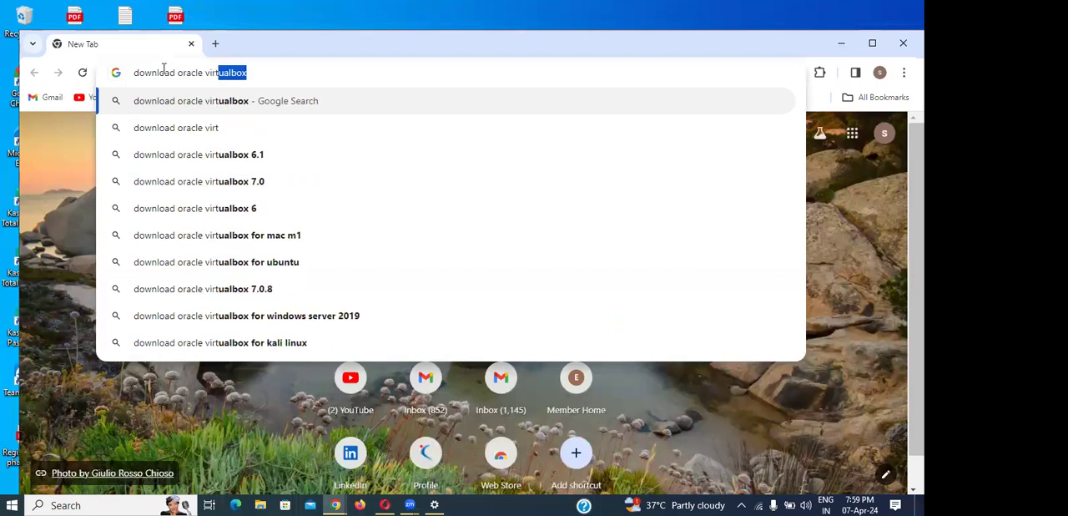
key("Right")
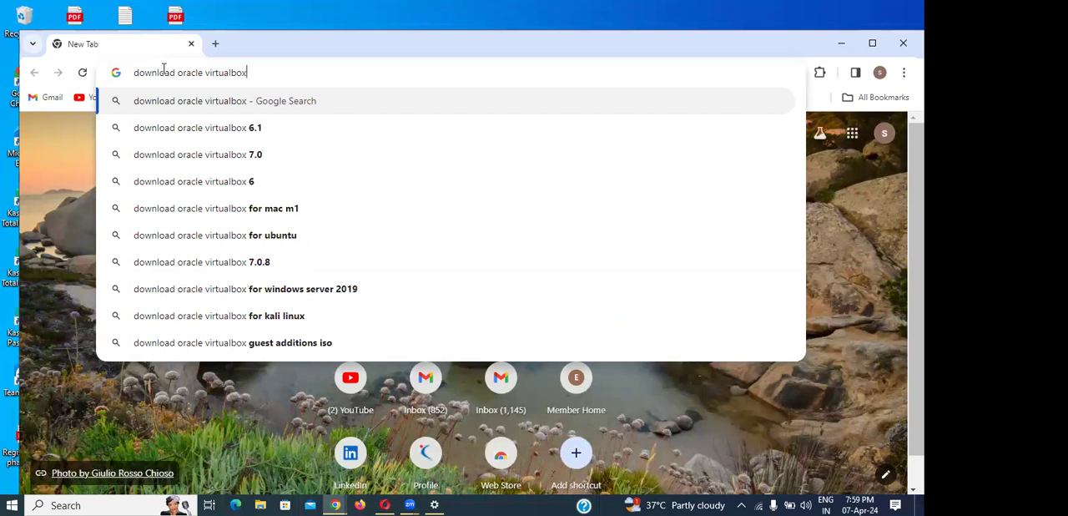
key("Return")
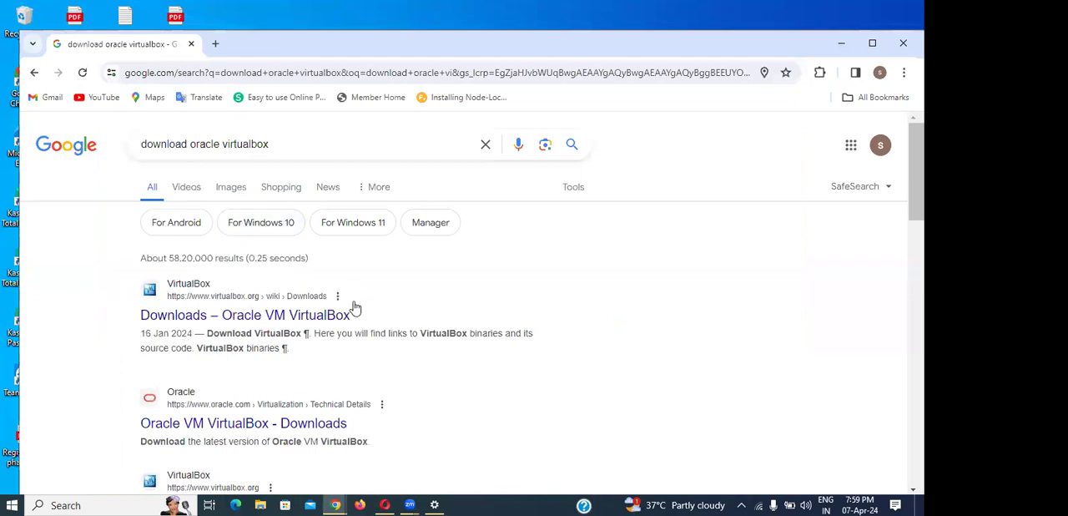
- Open the "Downloads – Oracle VM VirtualBox" search result in a new tab and switch to that tab
scroll(359, 298, "down", 1)
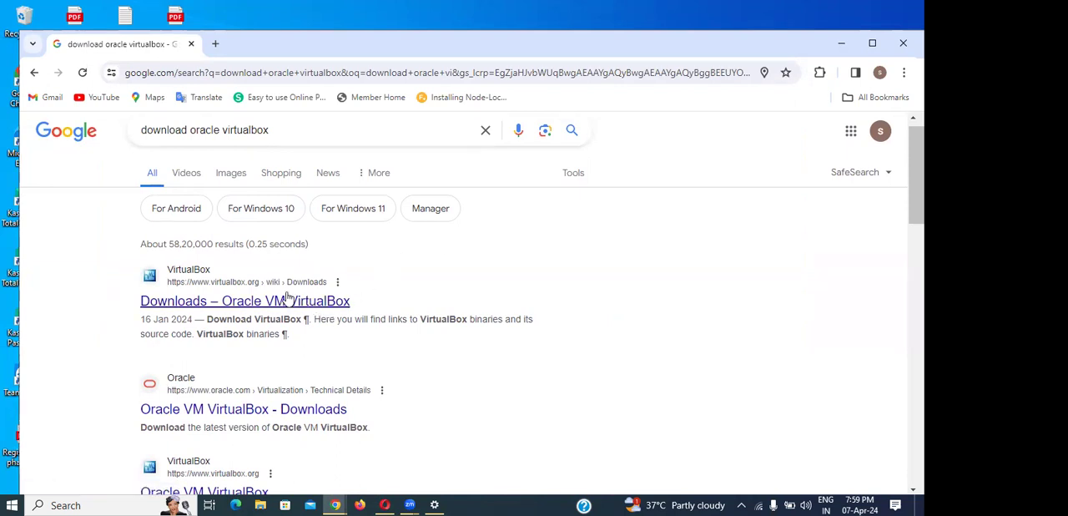
right_click(262, 302)
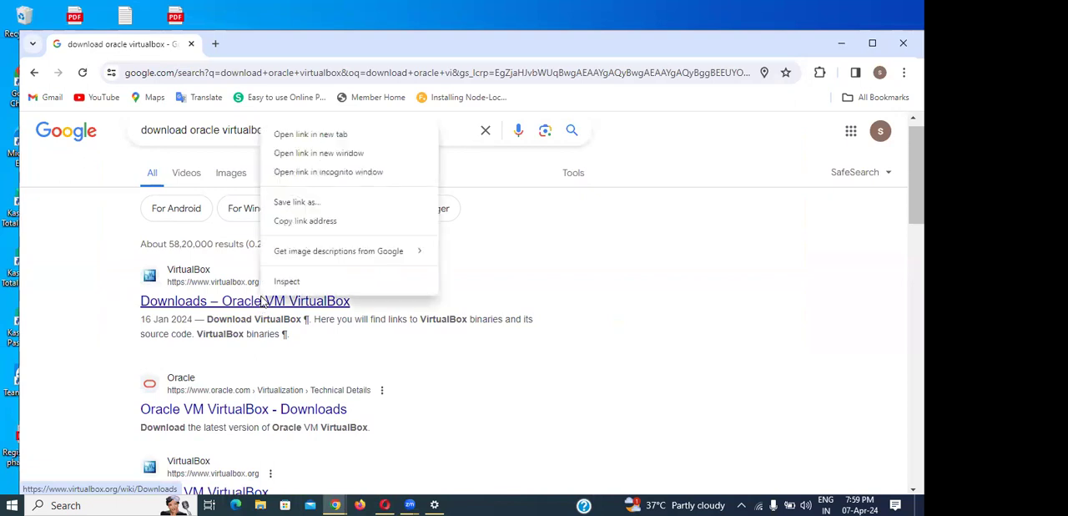
left_click(326, 137)
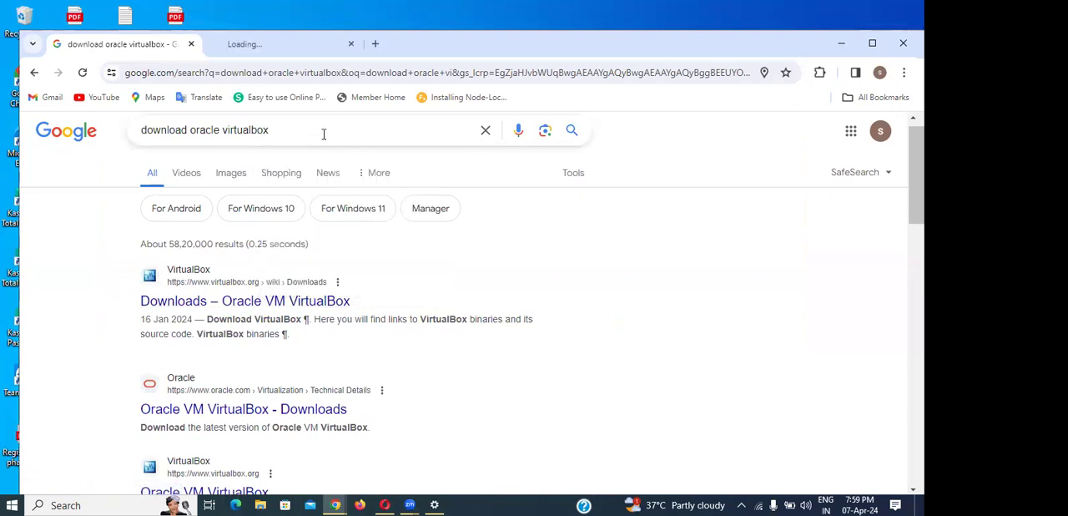
left_click(271, 46)
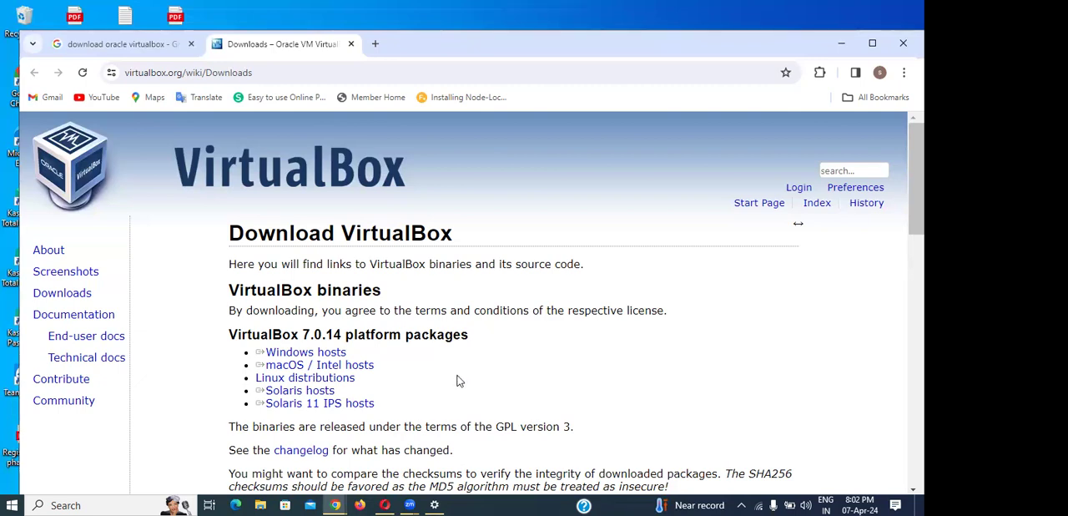
- Review the VirtualBox downloads page, from the 7.0.14 platform packages through the extension pack, user manual, older builds and sources
scroll(458, 380, "down", 1)
scroll(458, 379, "down", 2)
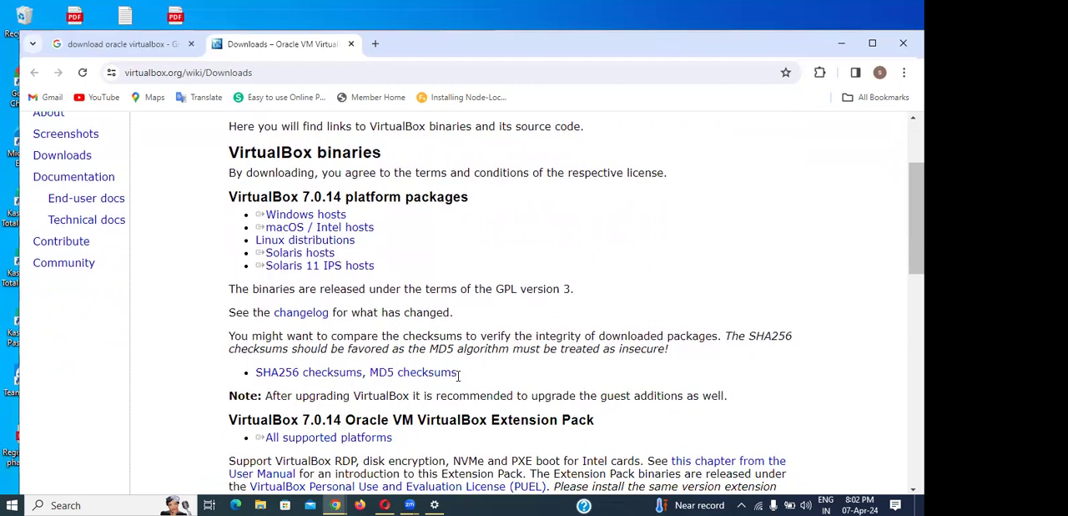
scroll(458, 377, "down", 1)
scroll(458, 380, "down", 1)
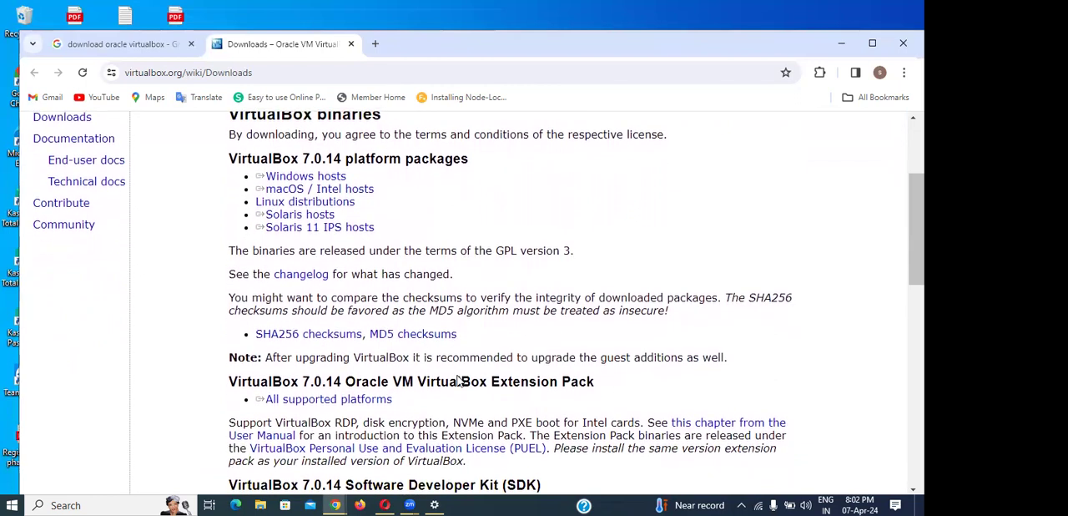
scroll(457, 377, "down", 1)
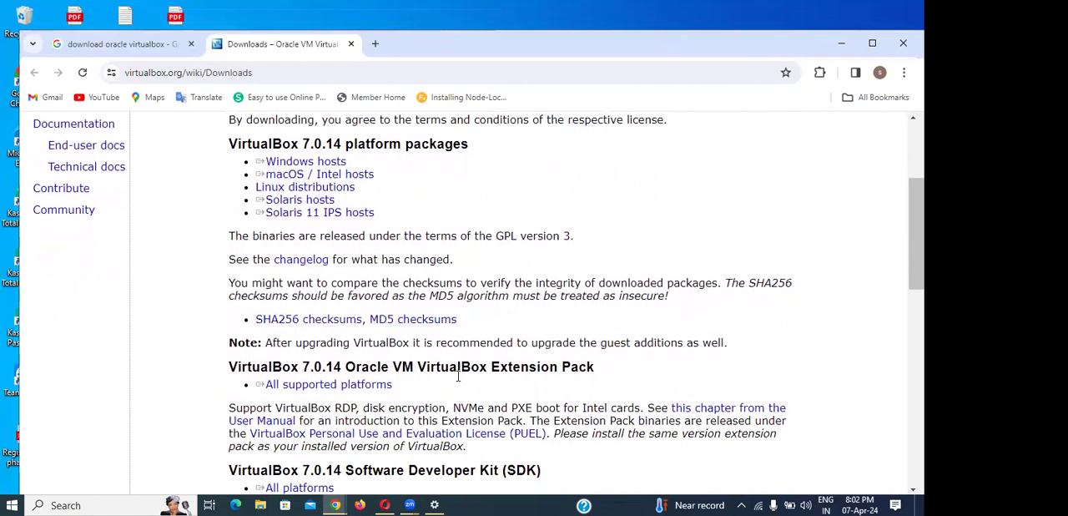
scroll(458, 377, "down", 1)
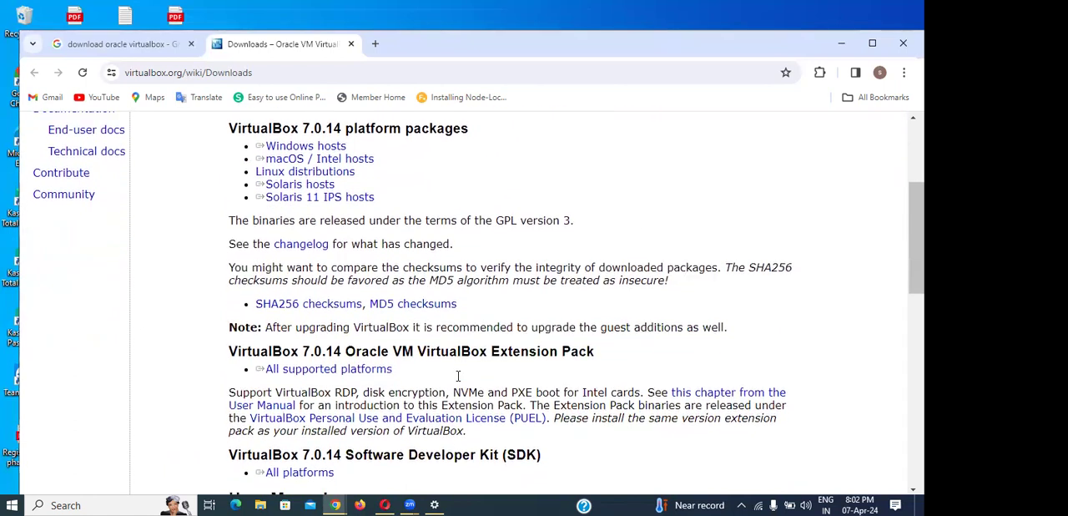
scroll(458, 378, "down", 1)
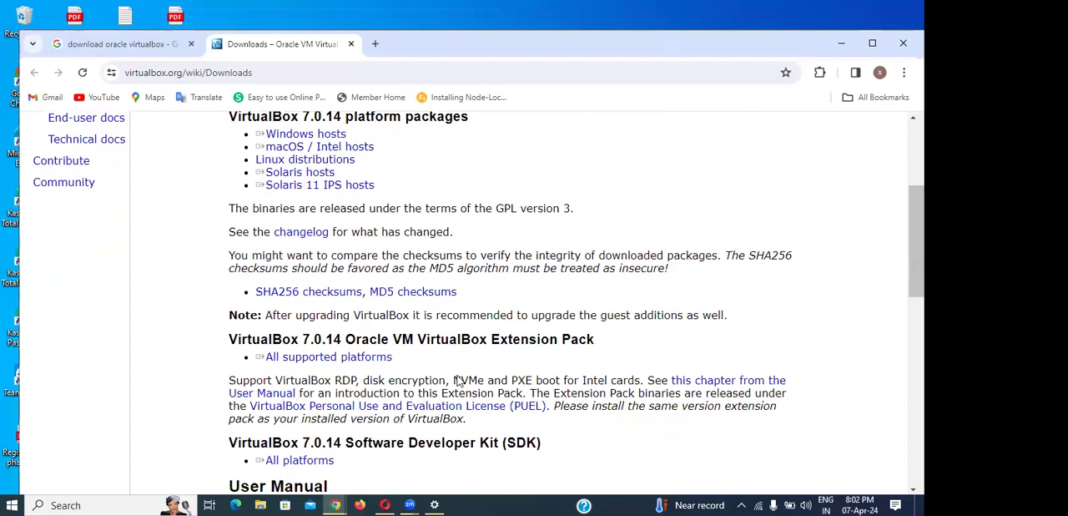
scroll(459, 381, "down", 1)
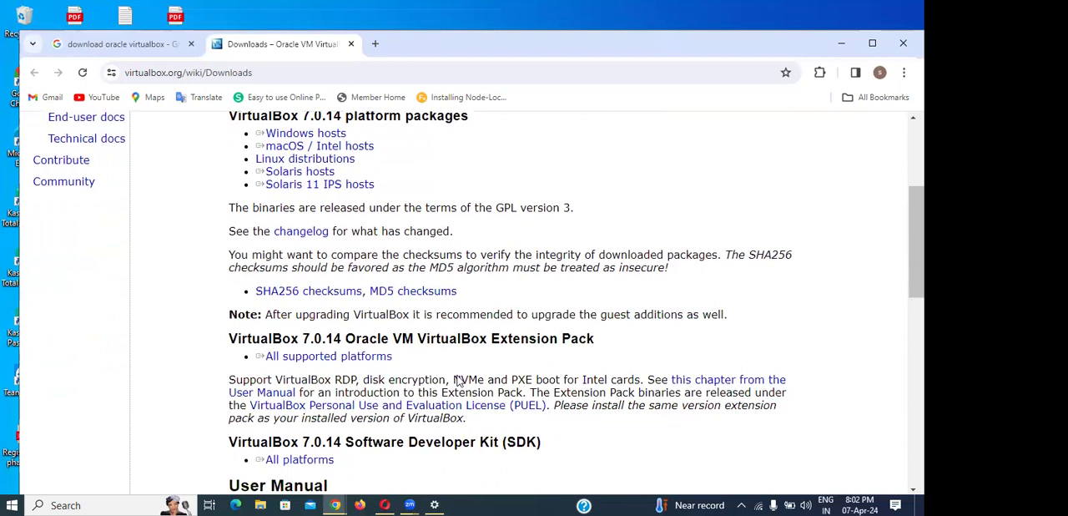
scroll(459, 378, "down", 2)
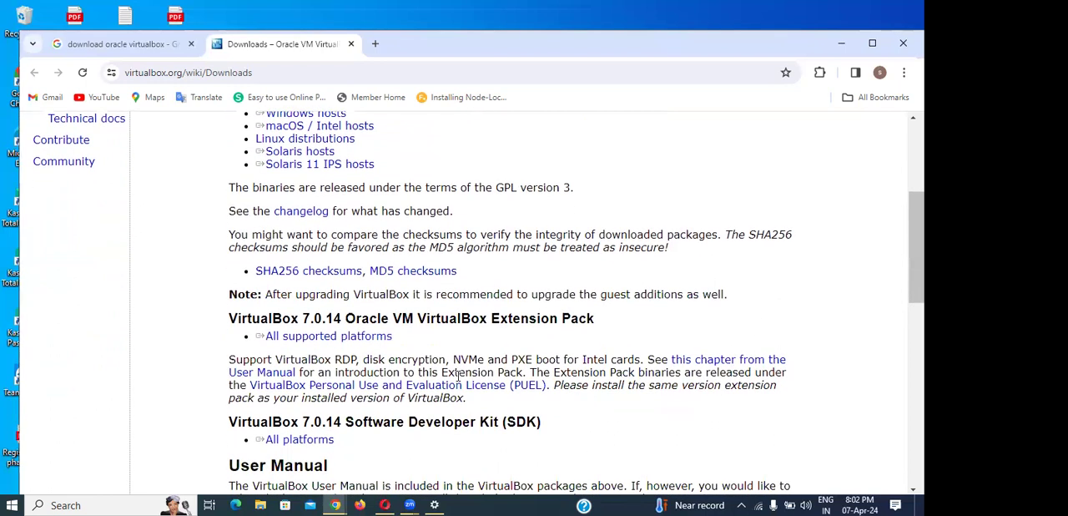
scroll(458, 378, "down", 3)
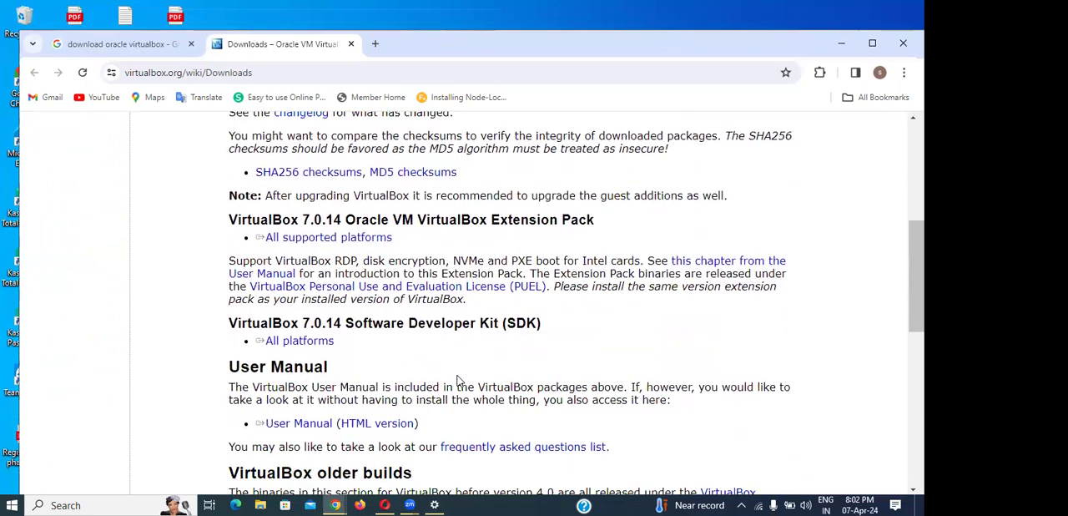
scroll(458, 379, "down", 1)
scroll(458, 380, "down", 3)
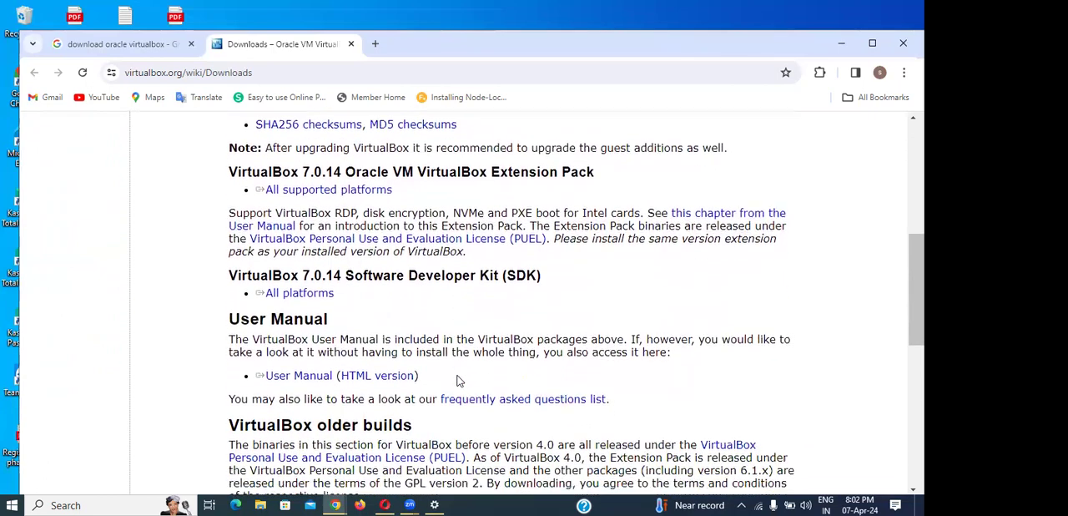
scroll(459, 379, "down", 2)
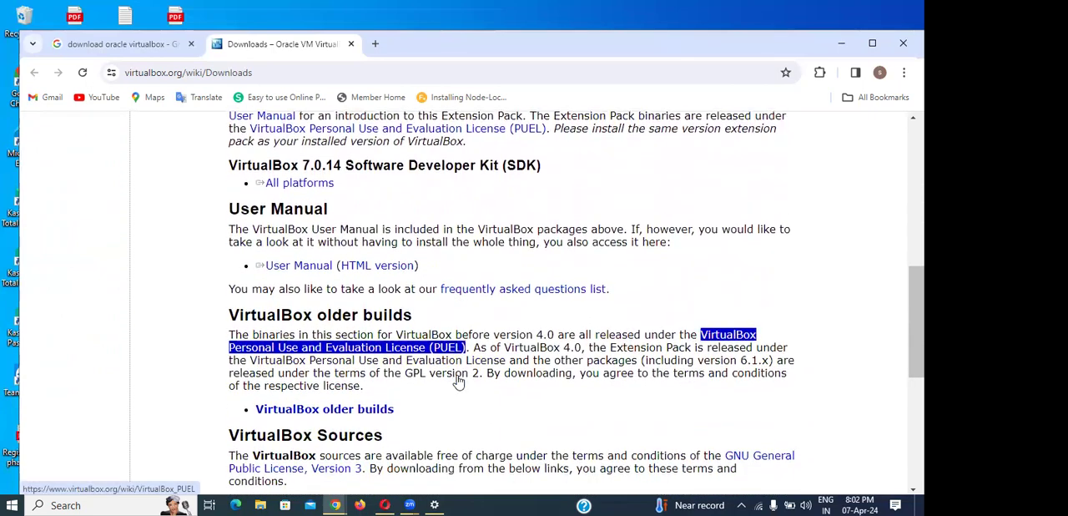
scroll(459, 380, "down", 1)
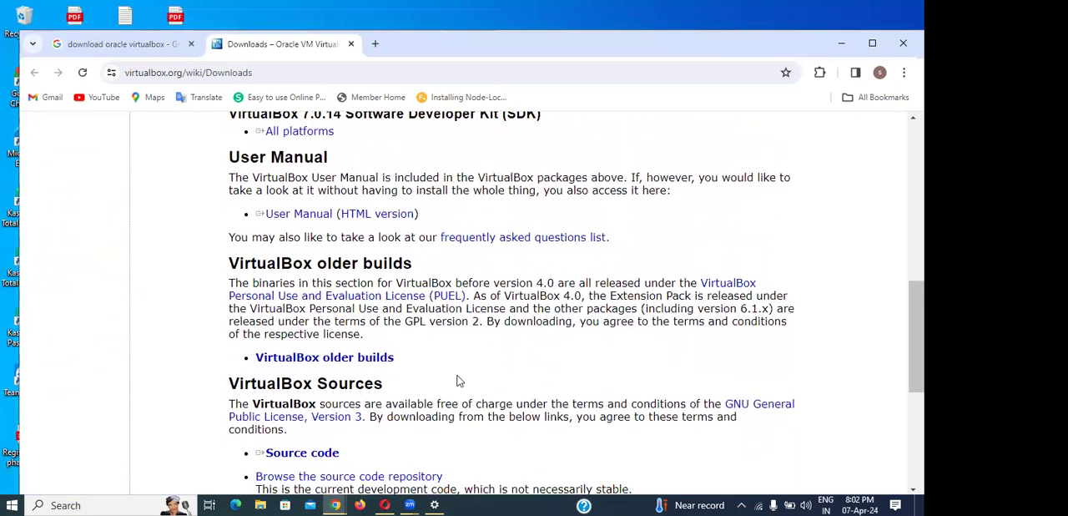
scroll(458, 380, "up", 7)
scroll(458, 380, "up", 2)
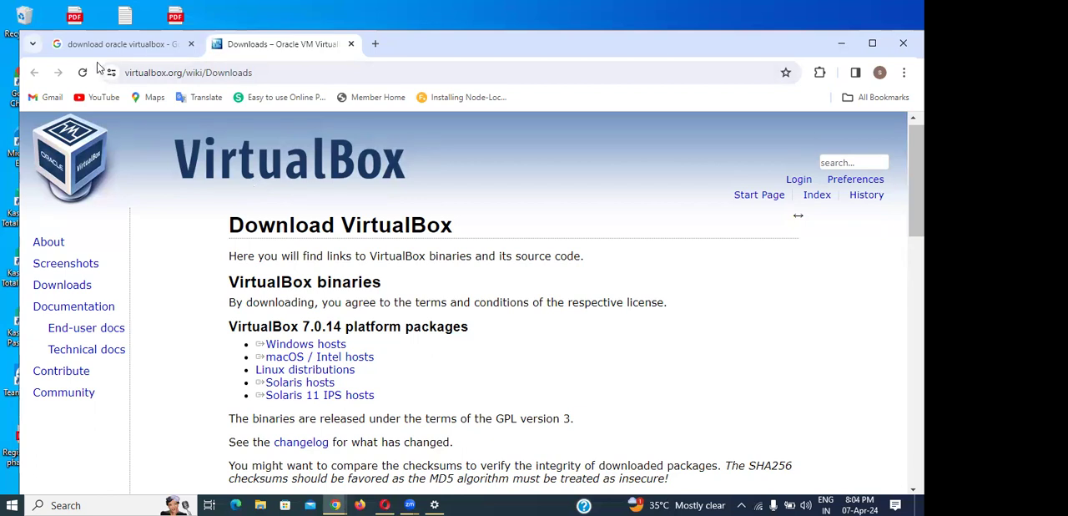
left_click(261, 77)
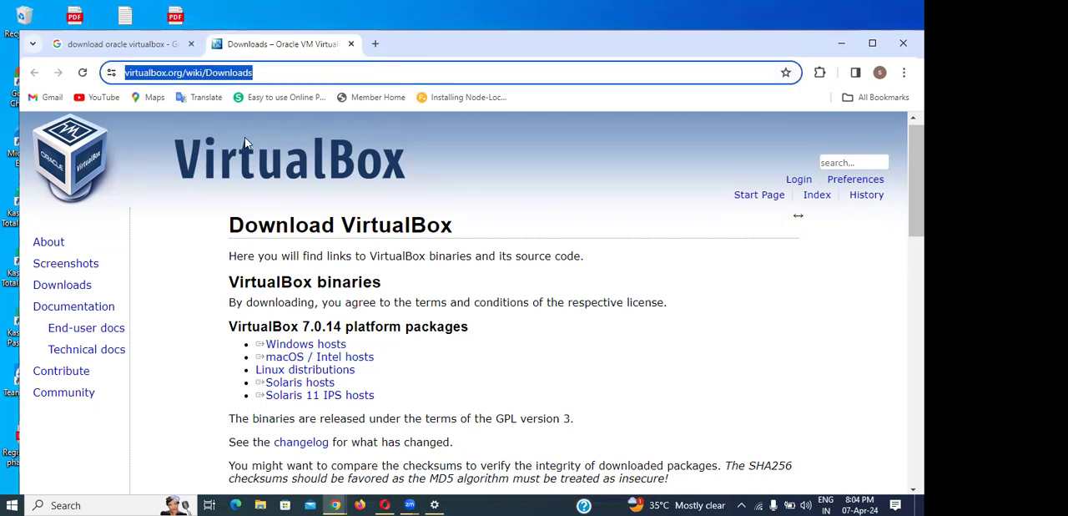
key("alt+Tab")
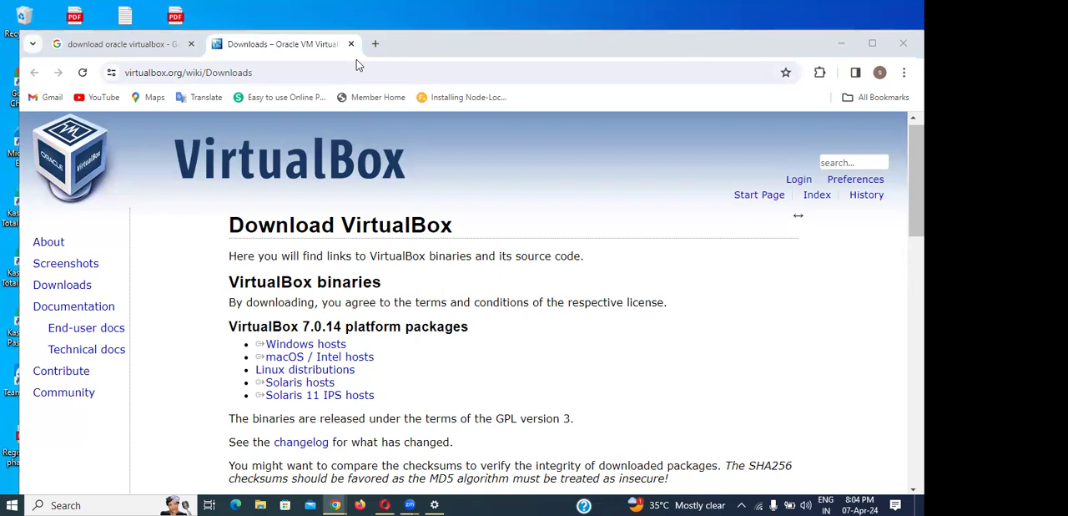
left_click_drag(426, 98, 311, 74)
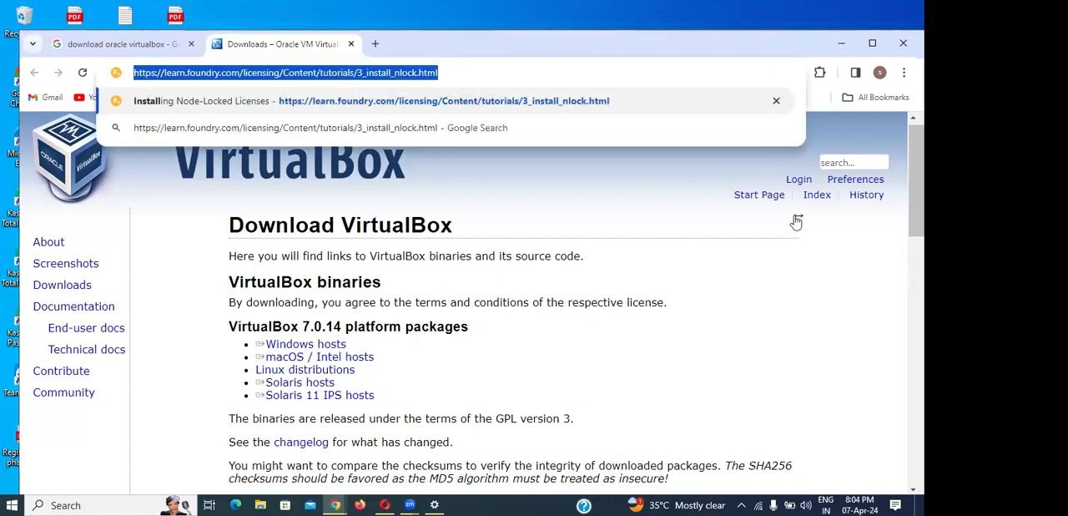
left_click(829, 275)
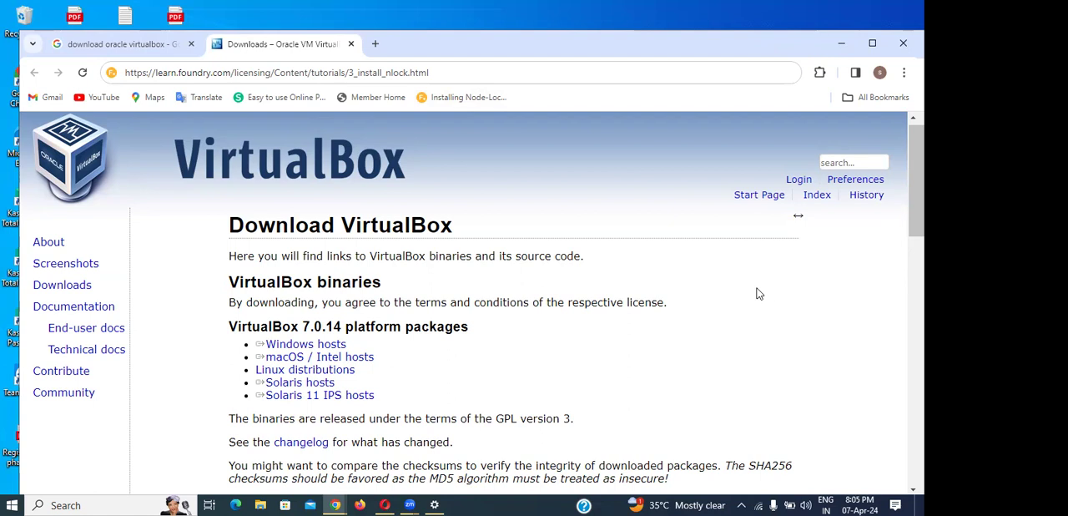
- Return to the tab with the Google results for "download oracle virtualbox"
scroll(677, 320, "down", 1)
scroll(677, 323, "up", 1)
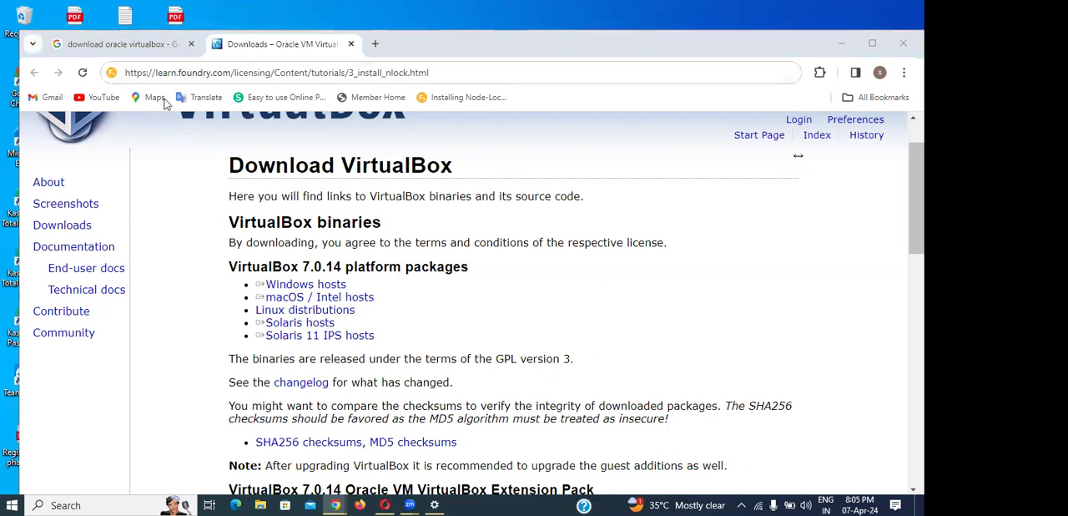
left_click(148, 46)
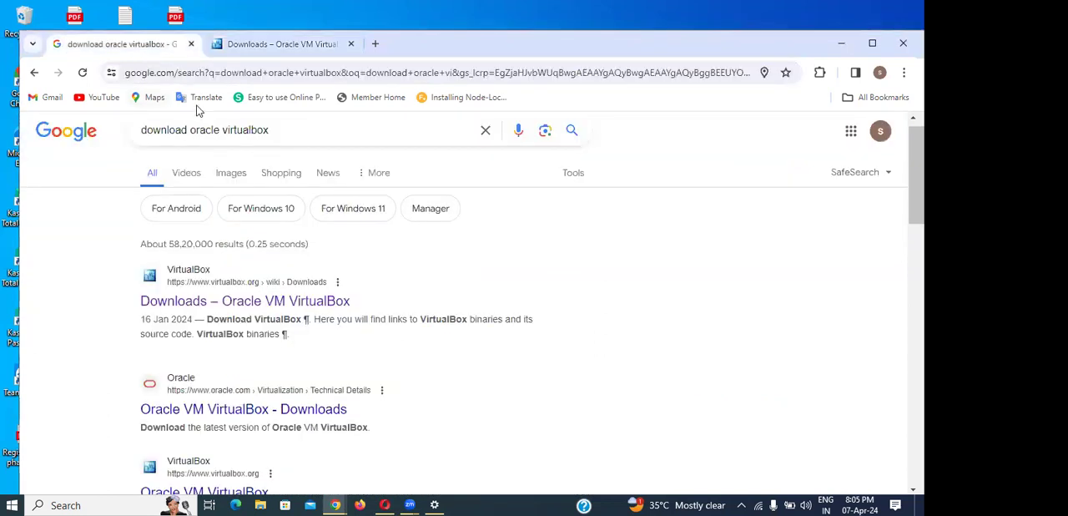
- Open the "Downloads – Oracle VM VirtualBox" search result in two more new tabs and switch to the newest one
right_click(233, 307)
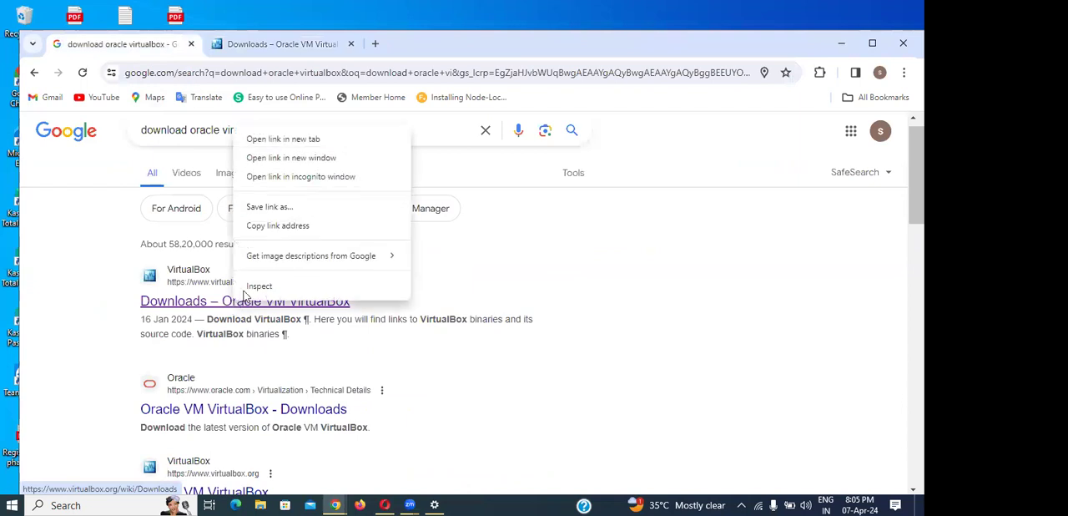
left_click(280, 143)
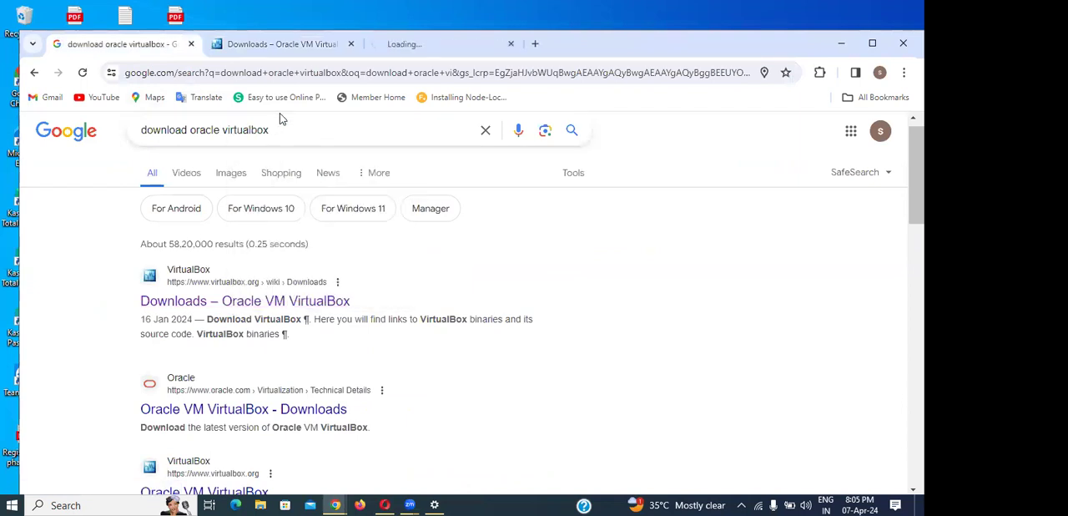
right_click(234, 302)
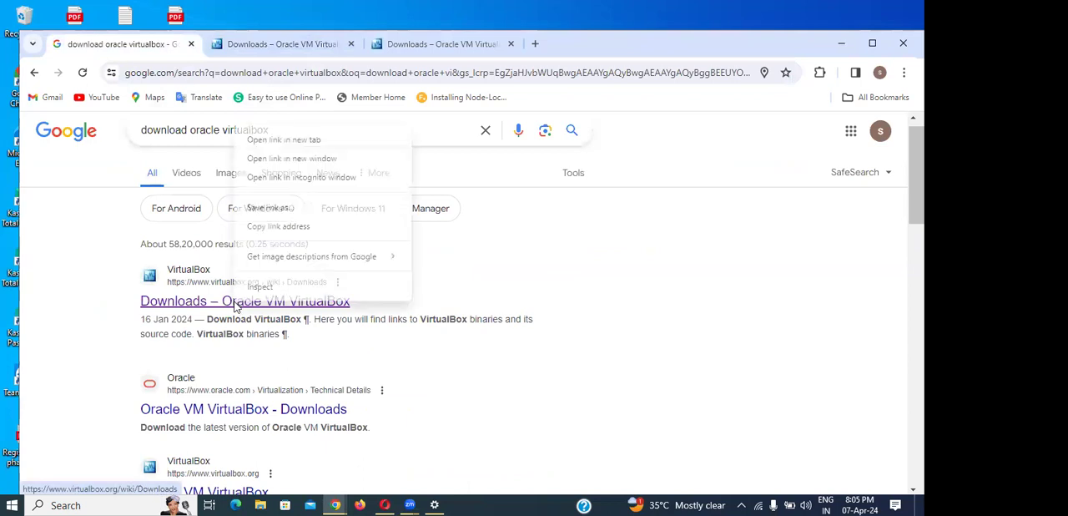
left_click(307, 141)
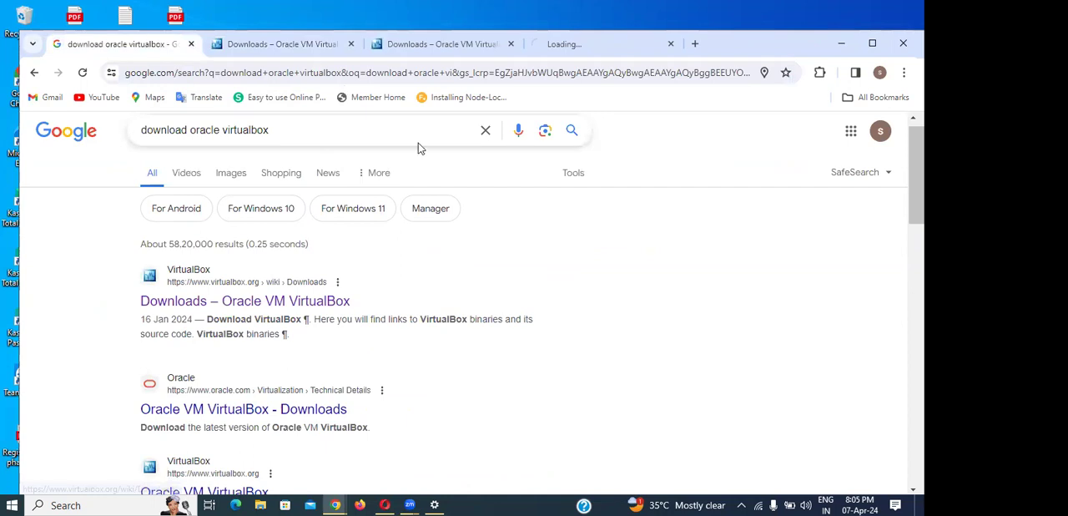
key("ctrl+shift+Tab")
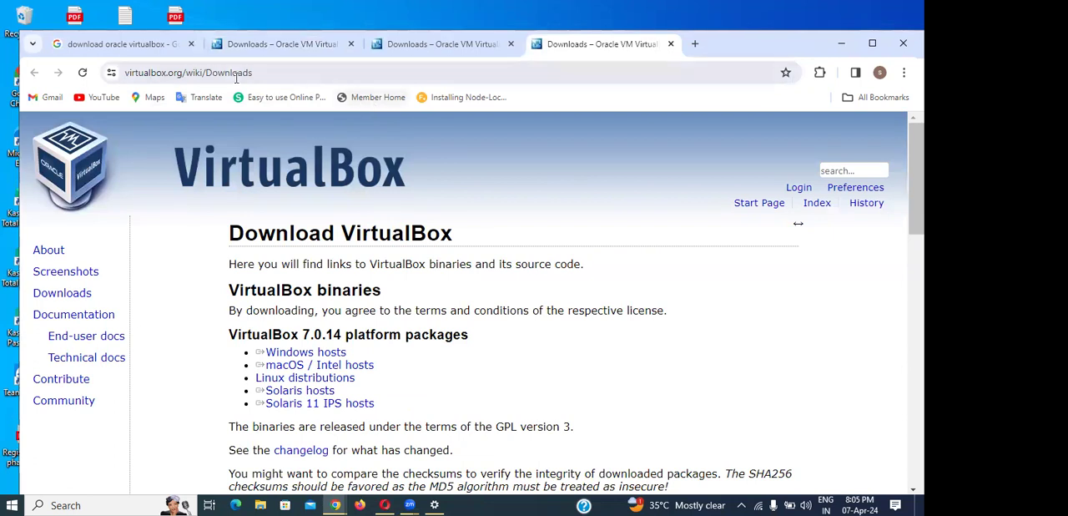
- Download the VirtualBox 7.0.14 platform package for Windows hosts and check its progress in the download history
left_click(86, 6)
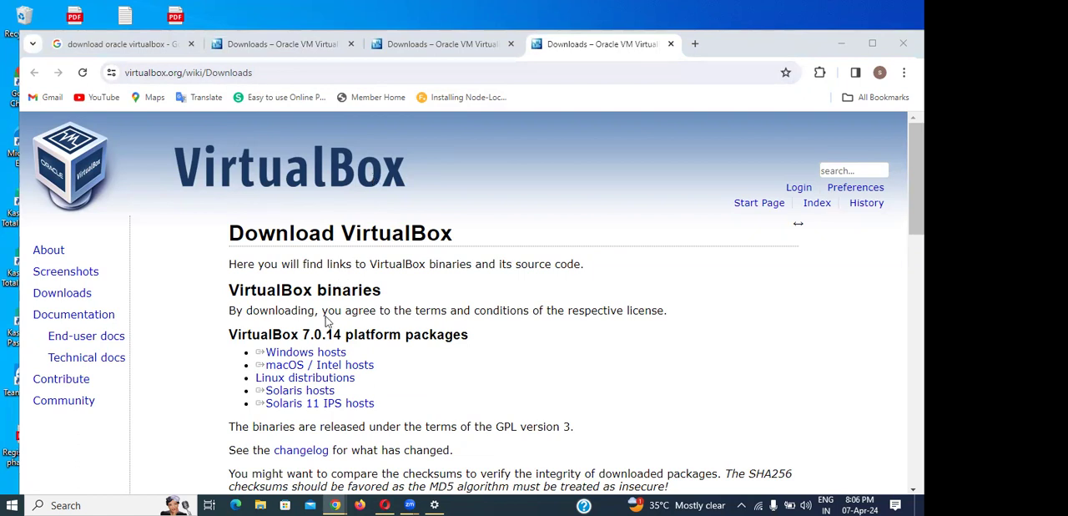
left_click(314, 355)
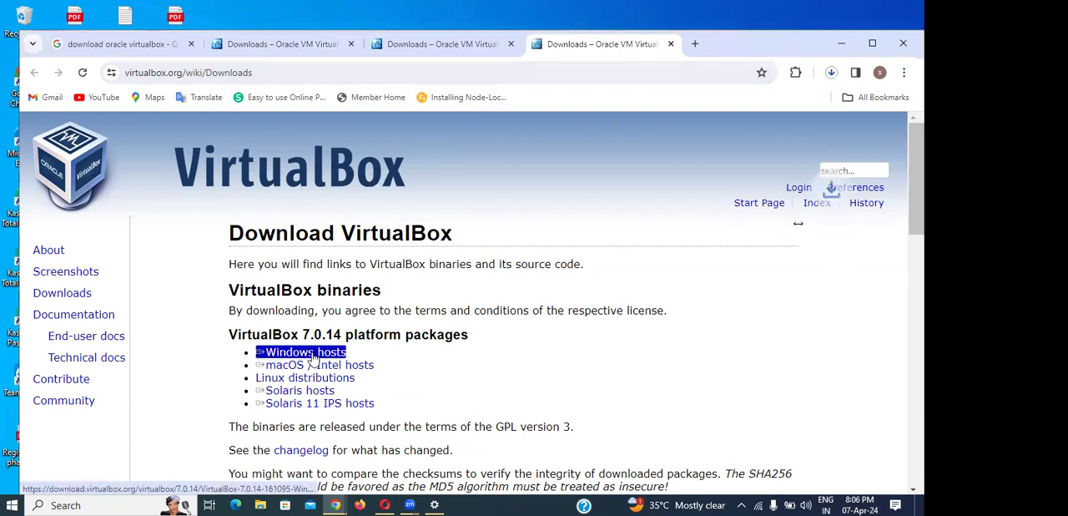
left_click(832, 73)
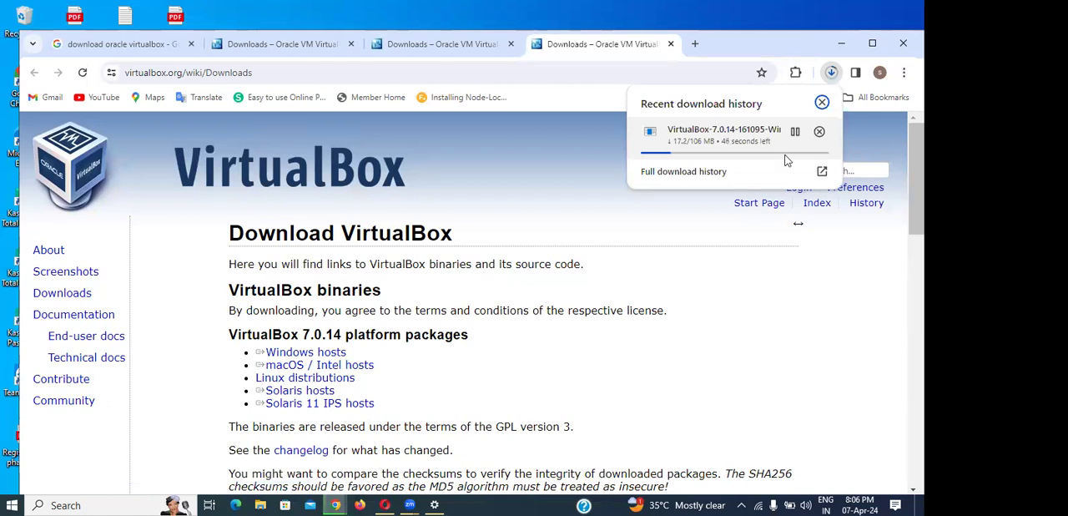
- Find the VirtualBox older builds section on the downloads page and open the VirtualBox 6.1 old builds page
scroll(665, 348, "down", 3)
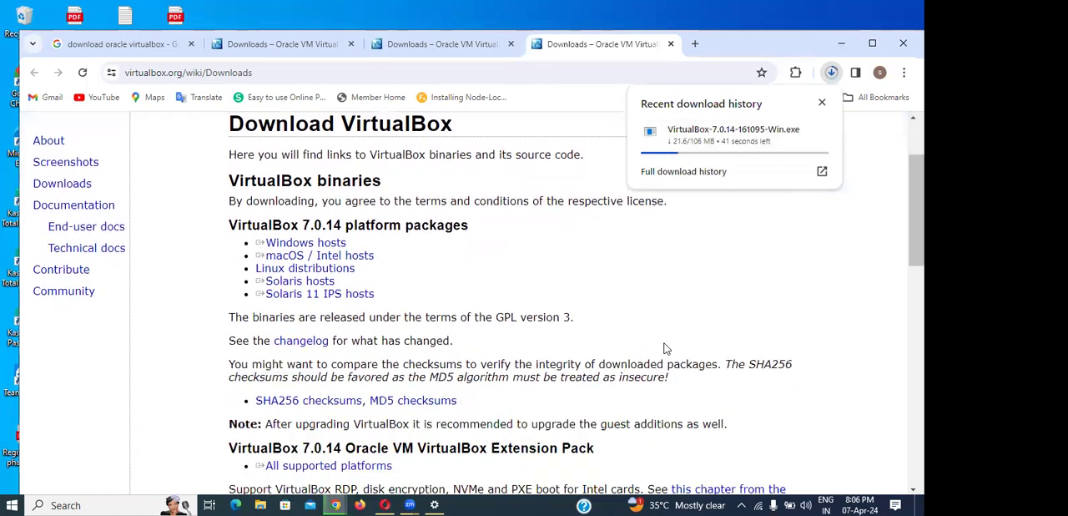
scroll(665, 348, "down", 1)
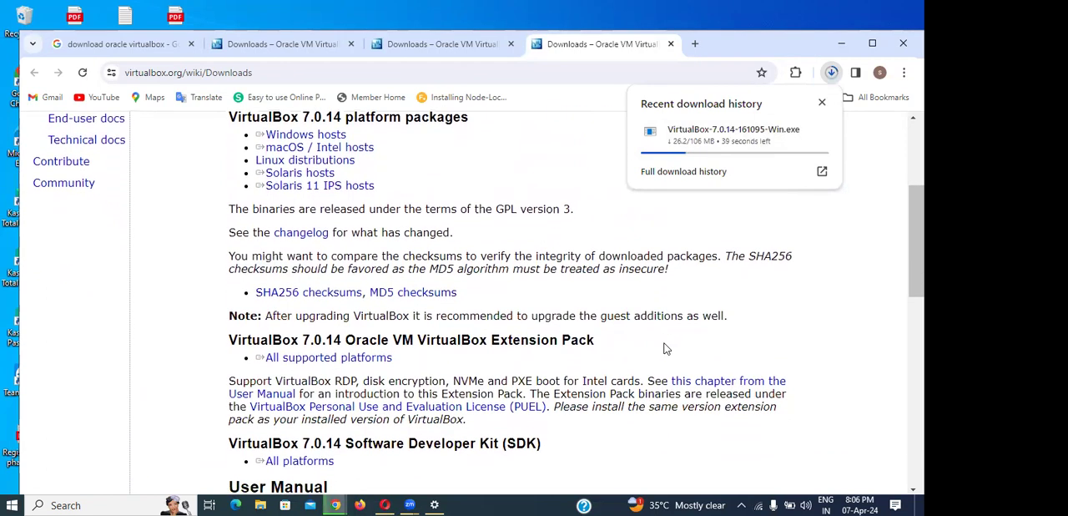
scroll(665, 348, "down", 6)
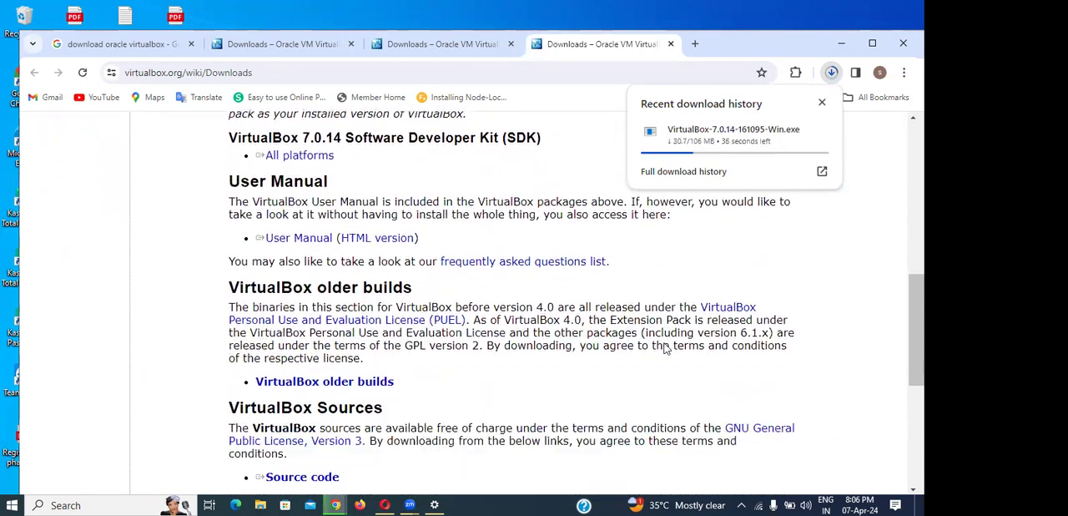
scroll(665, 348, "down", 4)
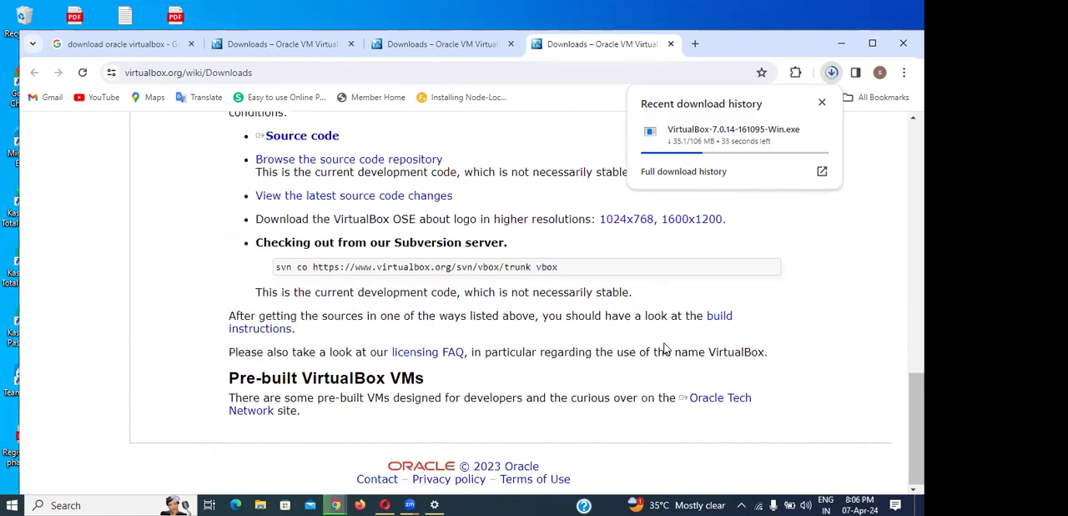
scroll(665, 348, "up", 1)
scroll(665, 348, "up", 3)
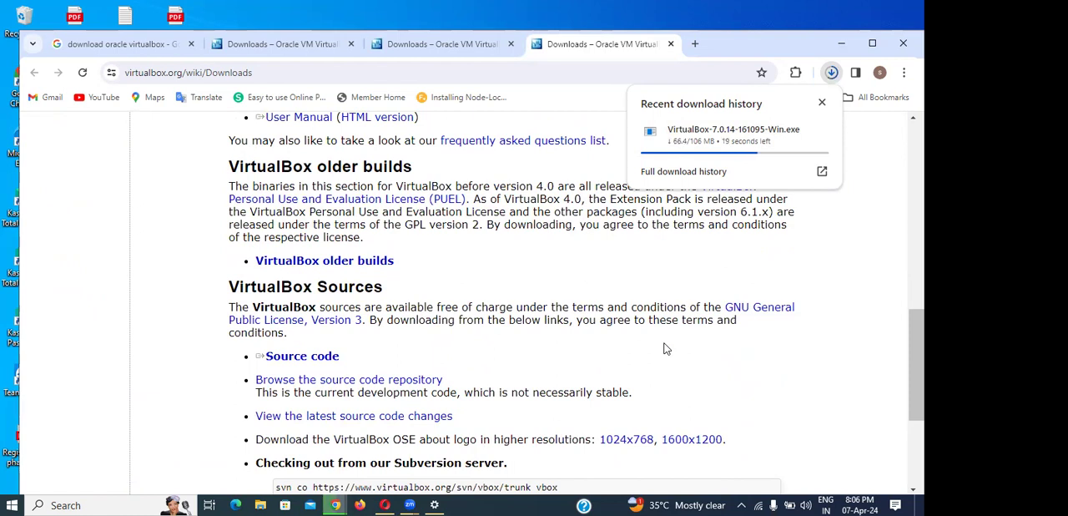
left_click(326, 265)
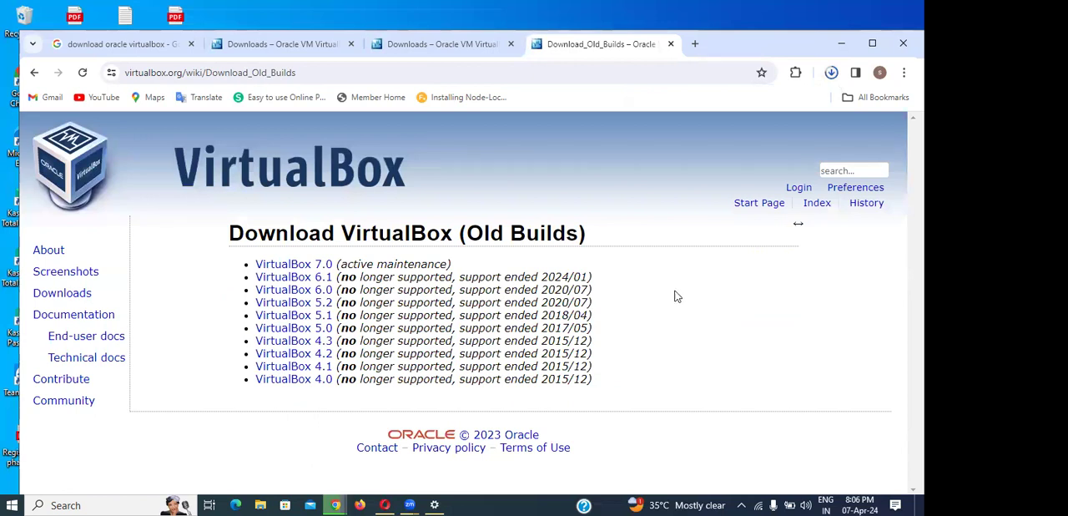
left_click(284, 282)
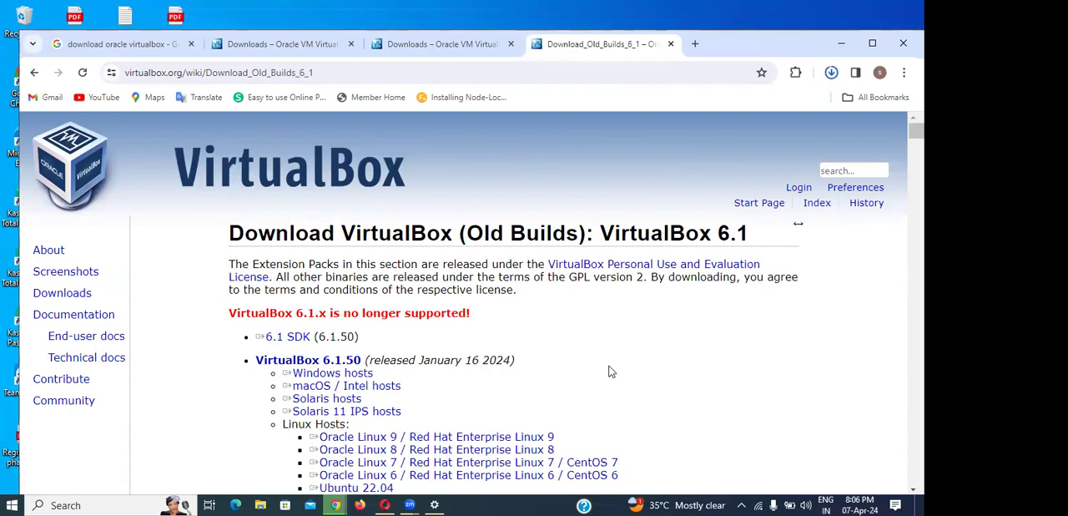
- Download the VirtualBox 6.1.50 package for Windows hosts and check its progress in the download history
left_click(333, 373)
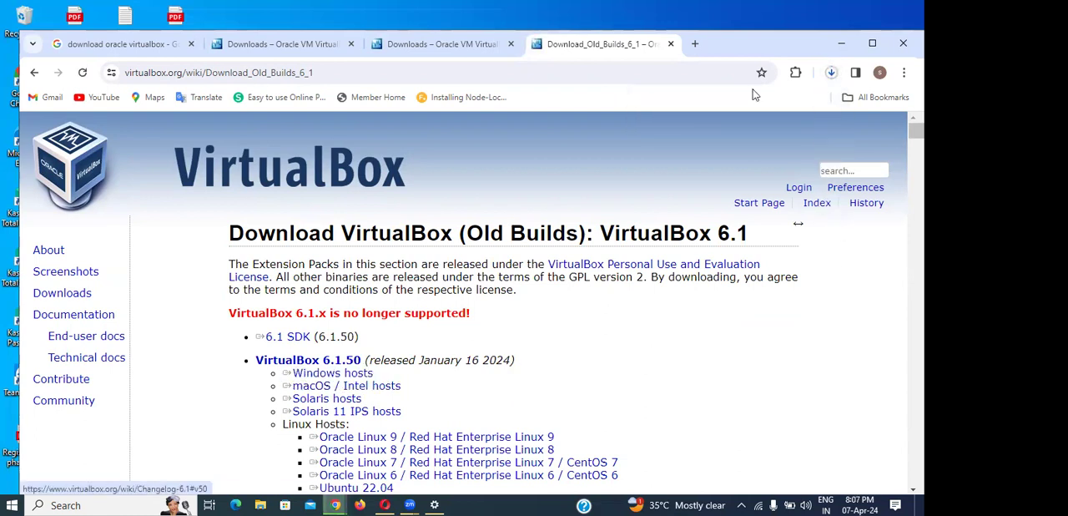
left_click(831, 75)
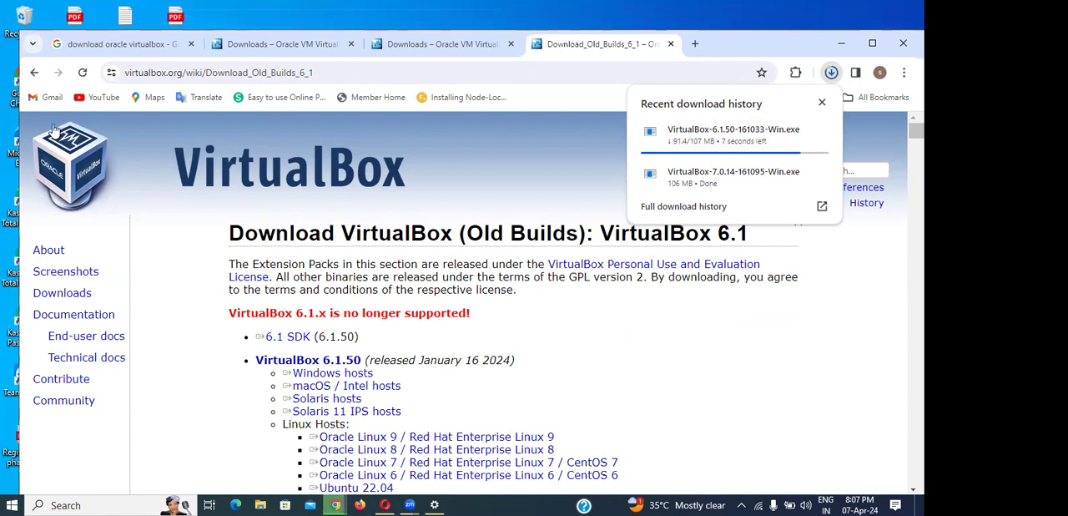
left_click(78, 6)
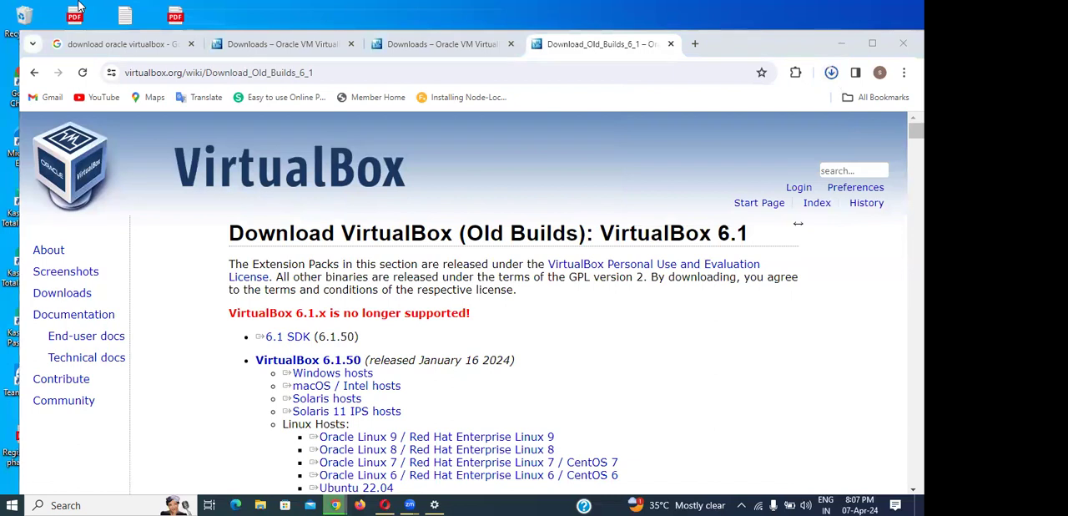
- Show the downloaded VirtualBox-6.1.50-161033-Win.exe file in its Downloads folder
left_click(831, 73)
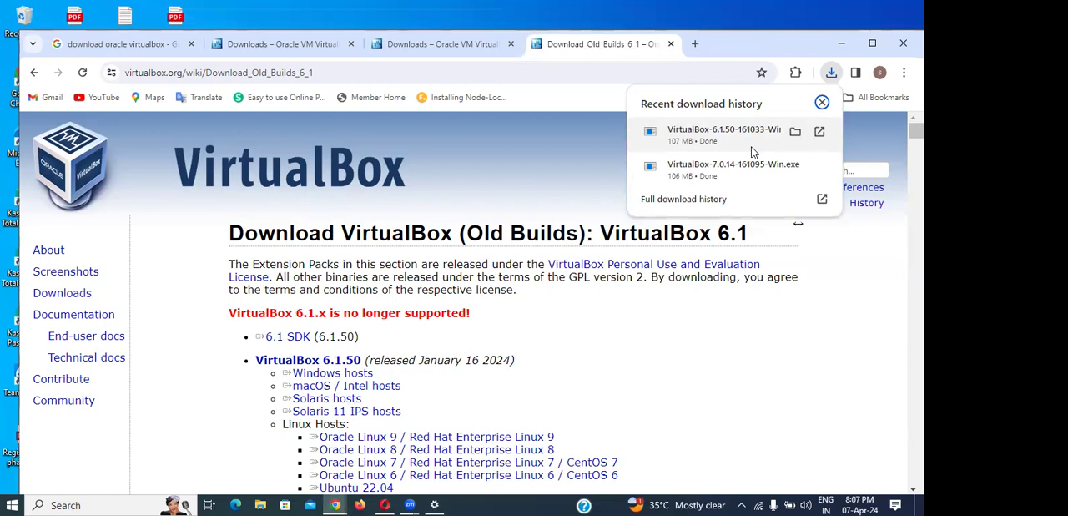
left_click(703, 139)
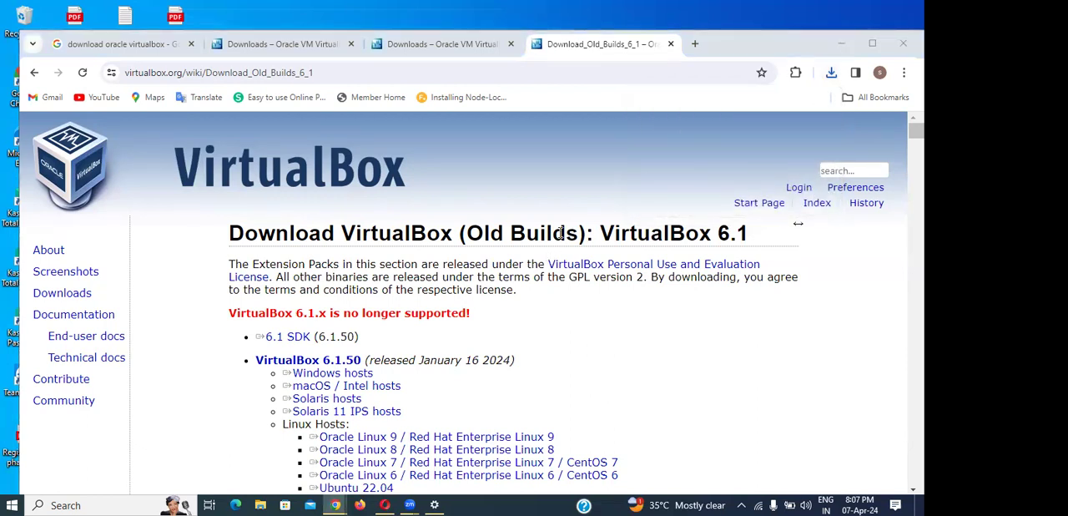
left_click(828, 81)
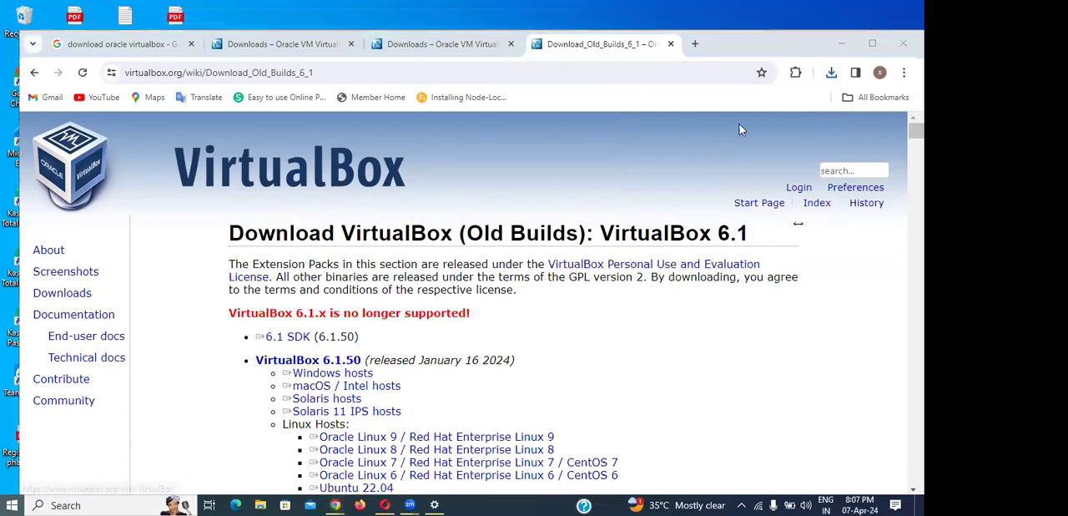
key("super")
left_click(833, 74)
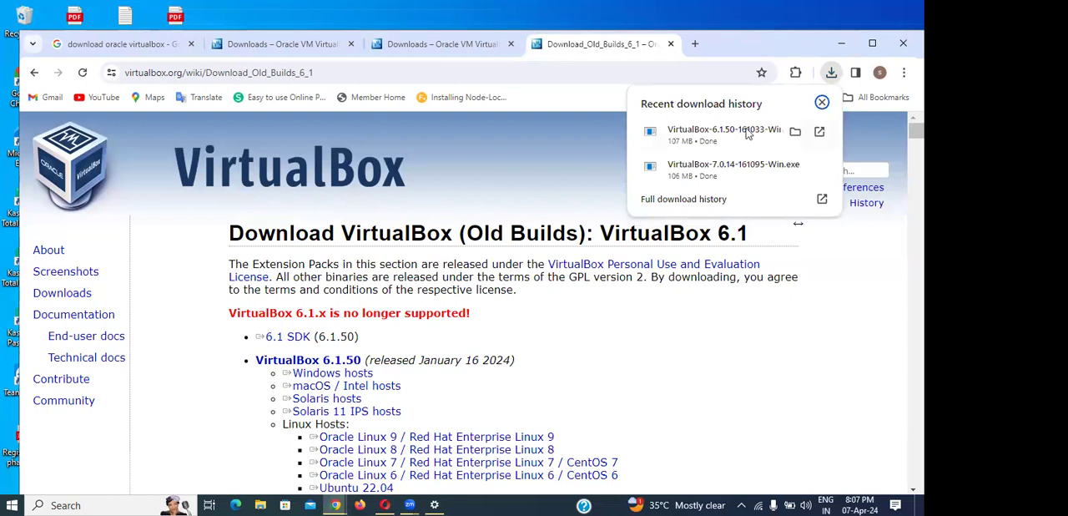
left_click(795, 132)
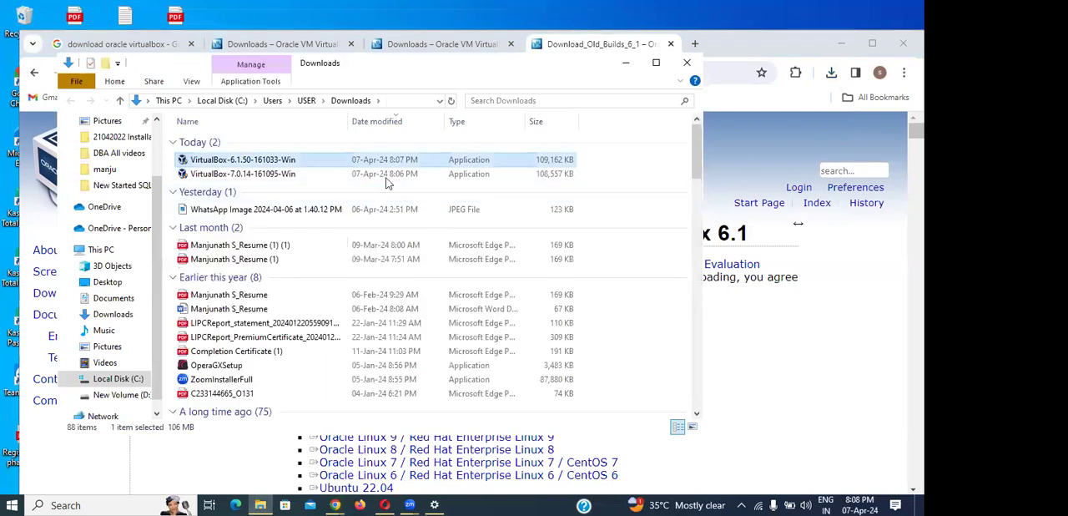
double_click(272, 167)
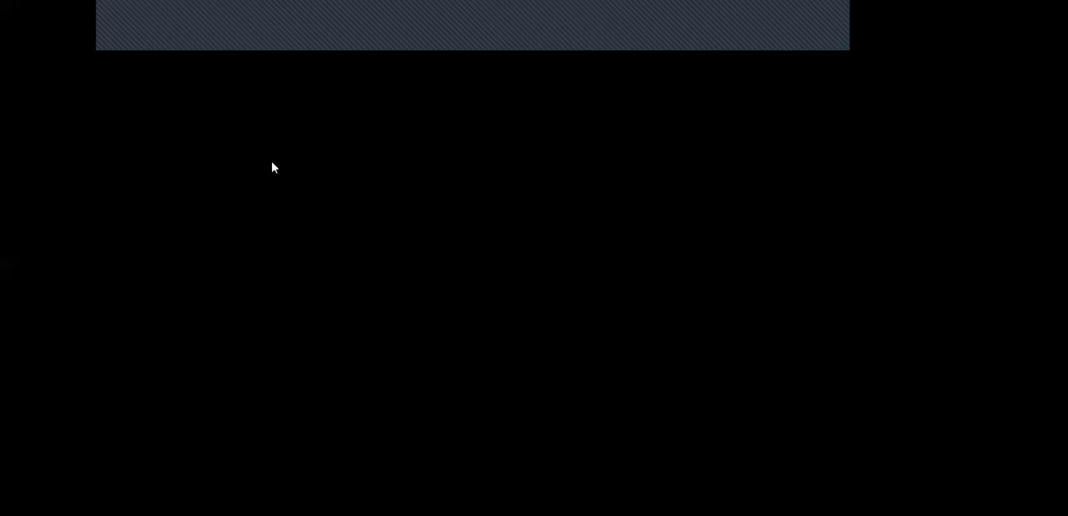
left_click(395, 343)
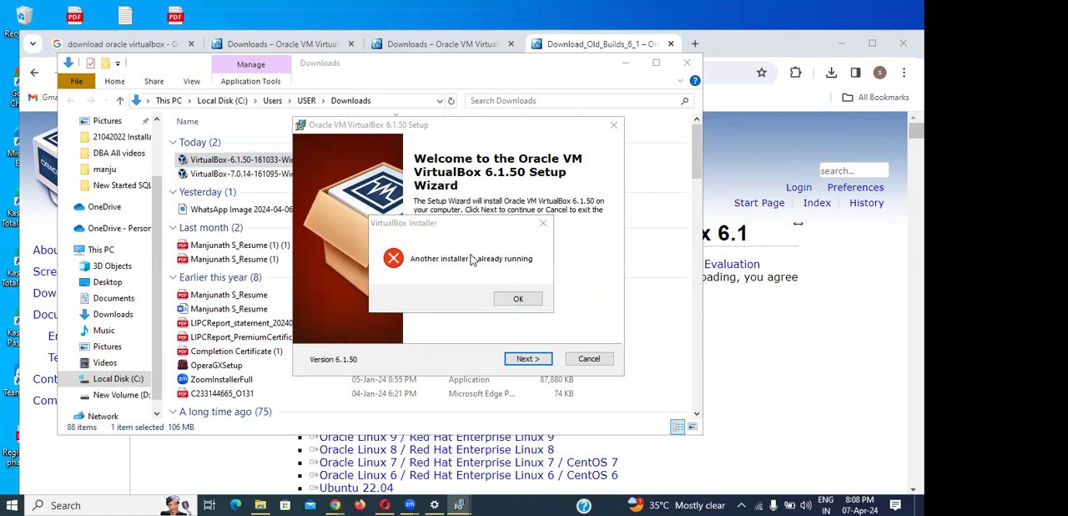
left_click(513, 301)
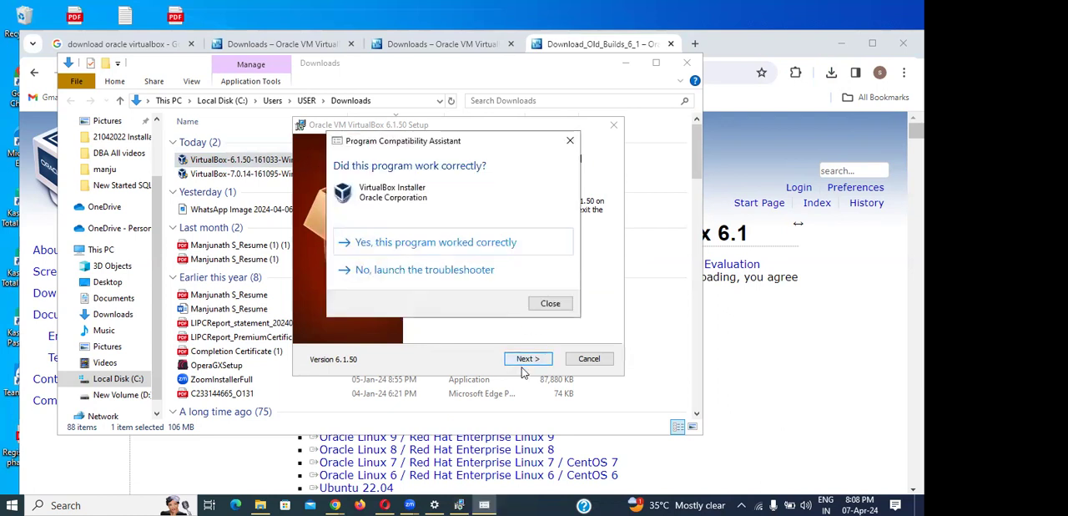
left_click(538, 304)
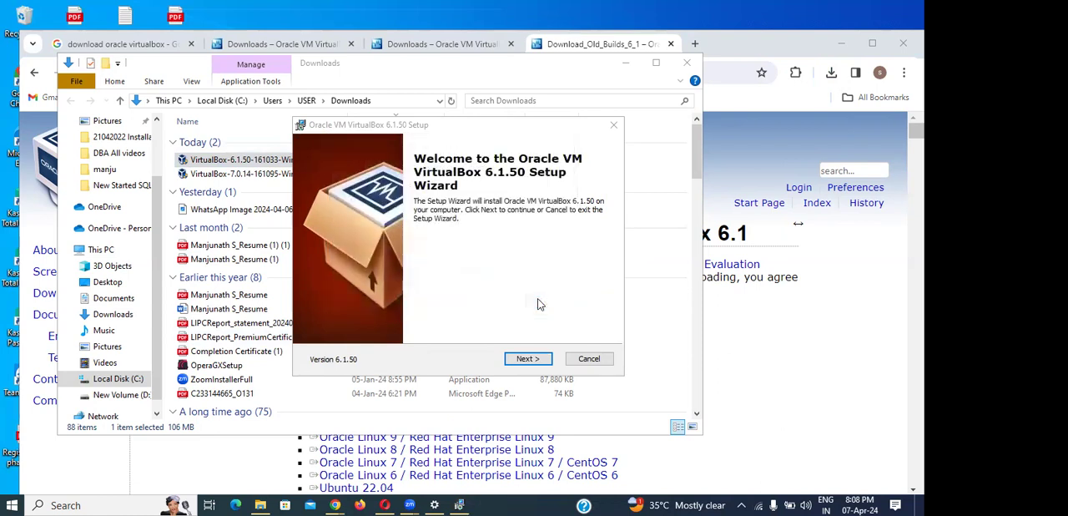
left_click(584, 358)
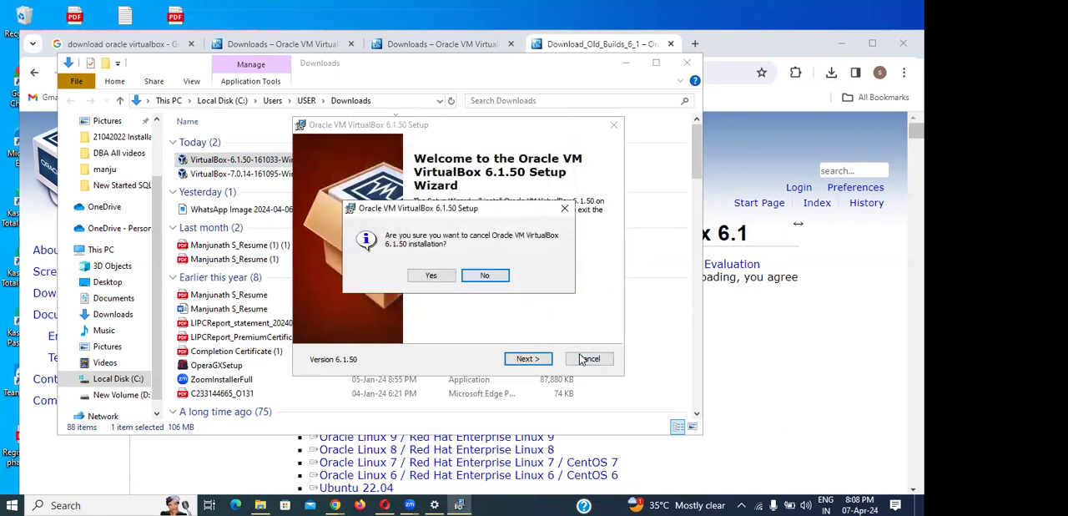
left_click(430, 278)
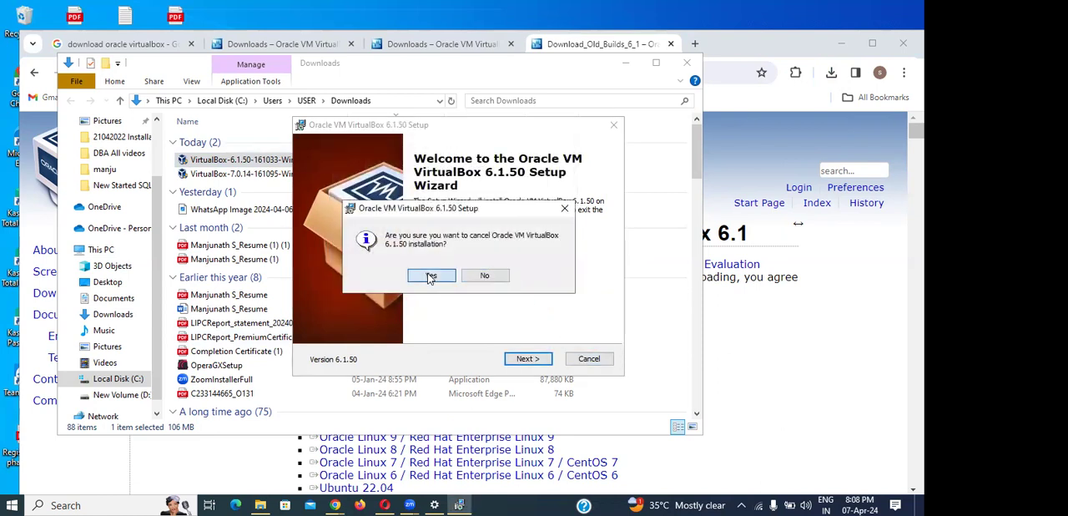
left_click(527, 359)
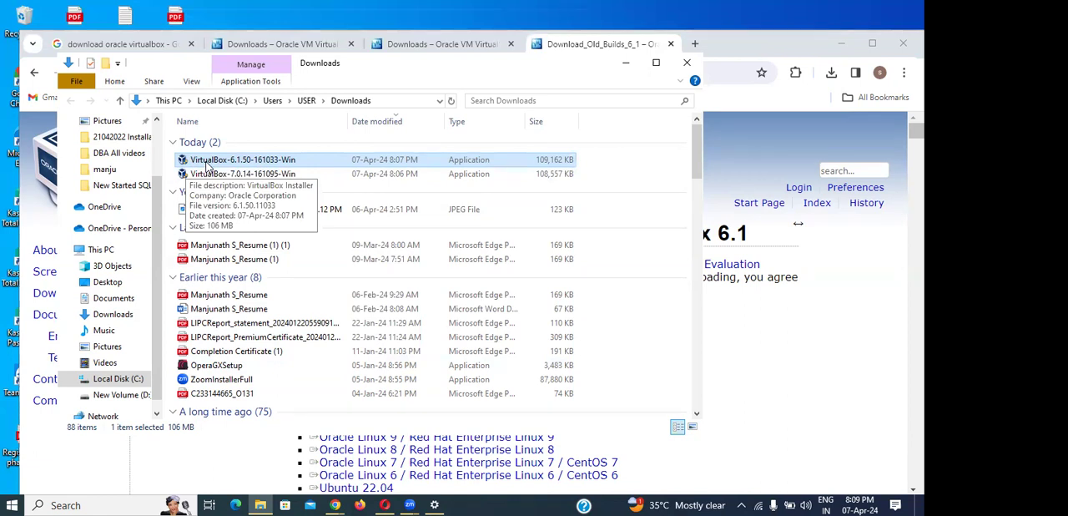
- Run the VirtualBox-6.1.50-161033-Win installer from the Downloads folder as administrator and allow it to start
double_click(204, 160)
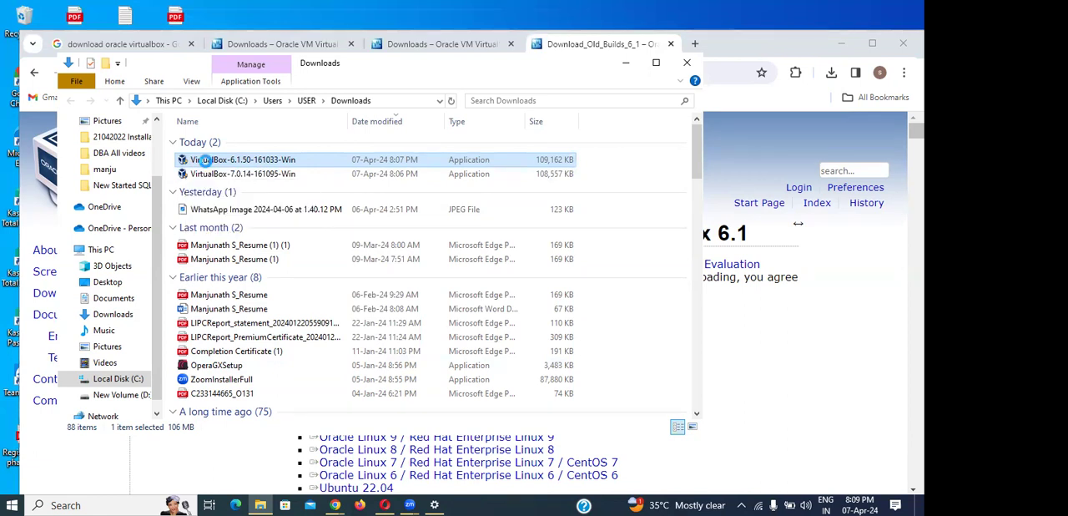
right_click(205, 163)
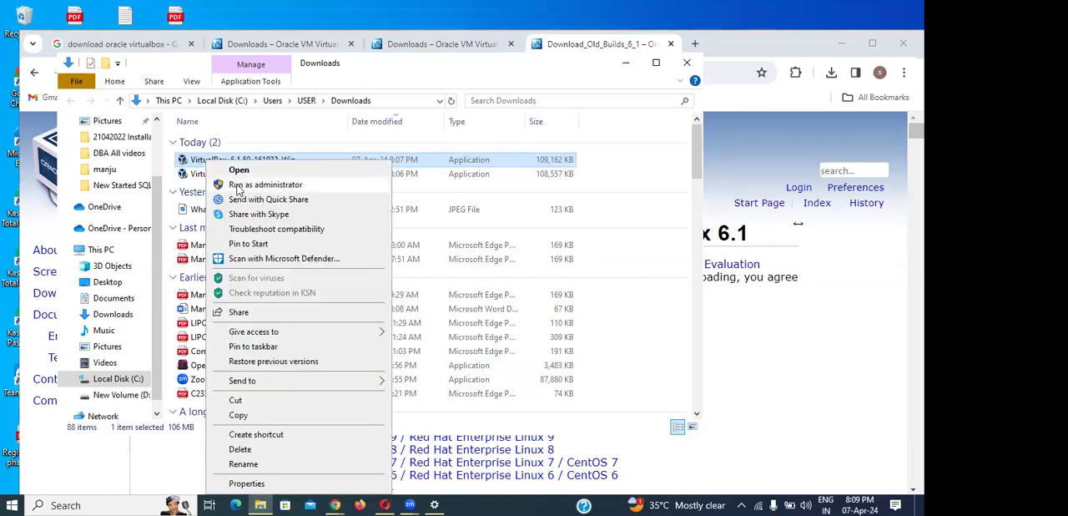
left_click(238, 186)
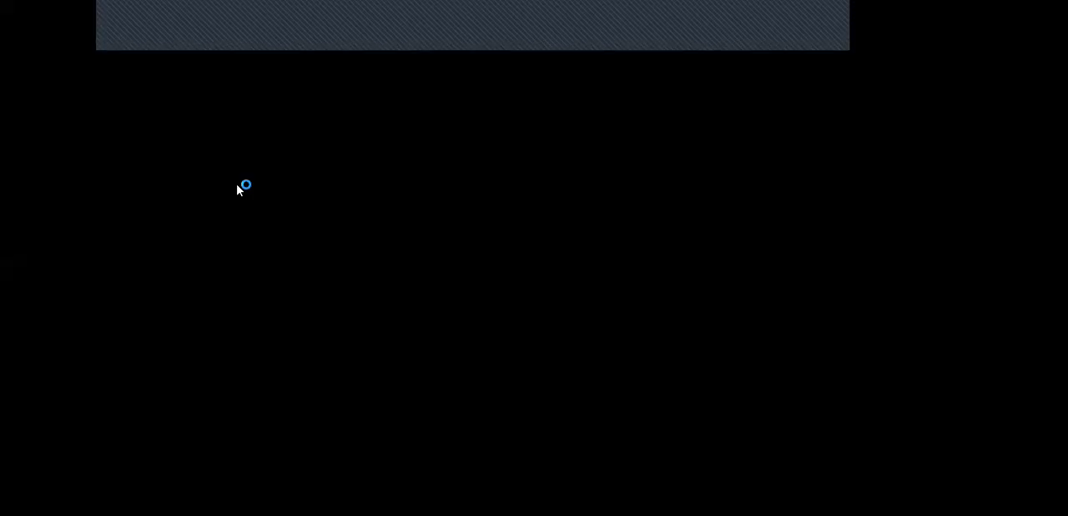
left_click(392, 347)
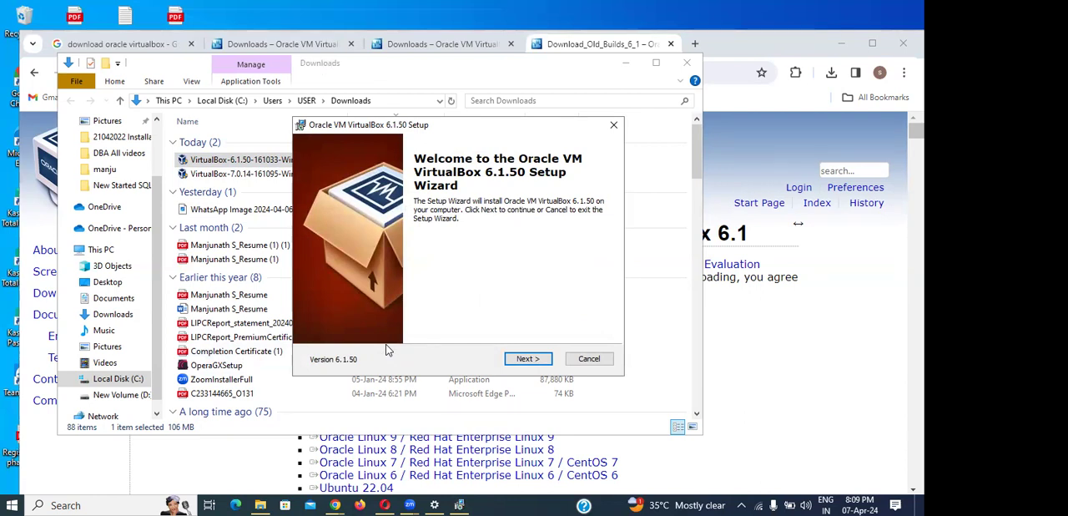
left_click(207, 159)
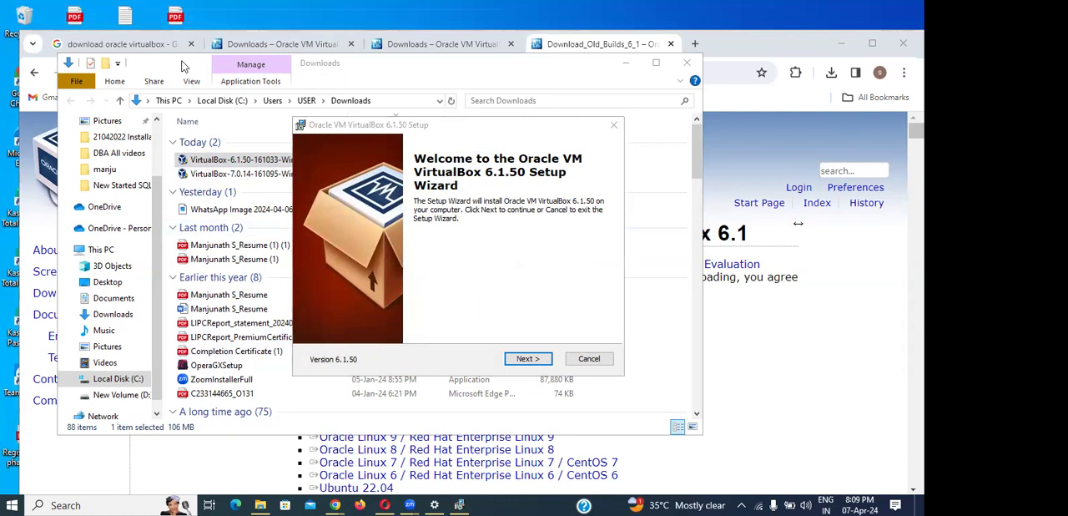
- Install VirtualBox 6.1.50 with the default features, location and shortcut options, accepting the temporary network disconnection
left_click(539, 364)
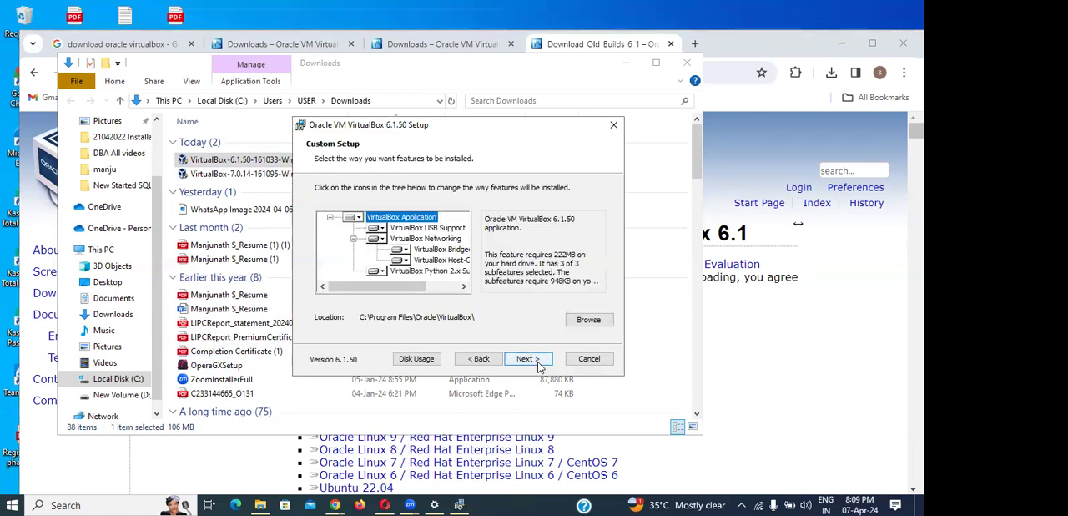
left_click(536, 366)
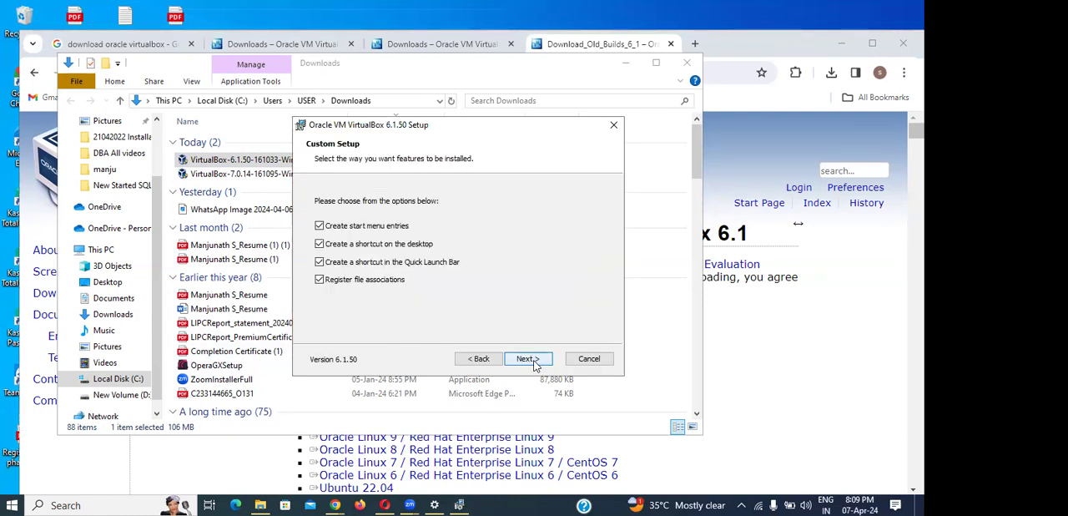
left_click(535, 365)
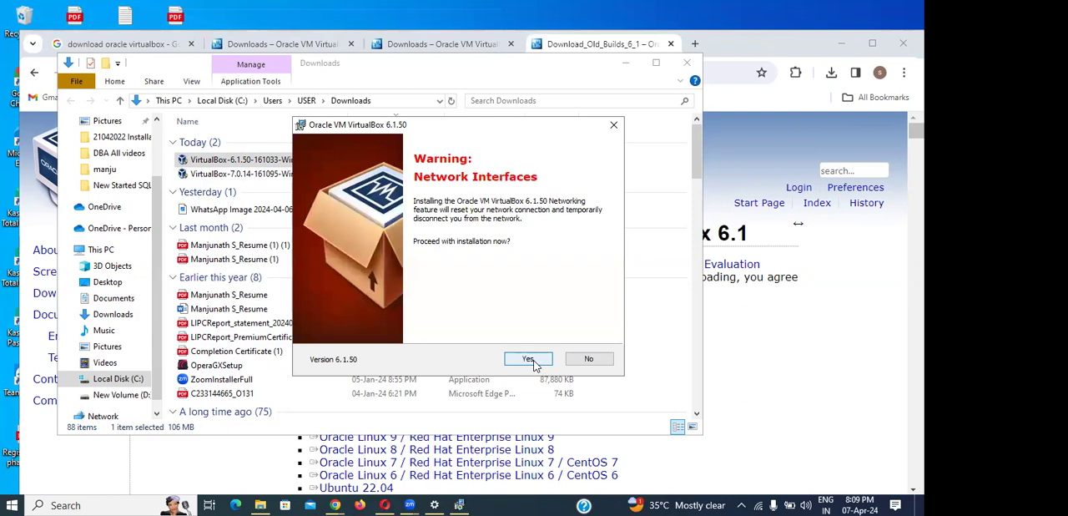
left_click(535, 365)
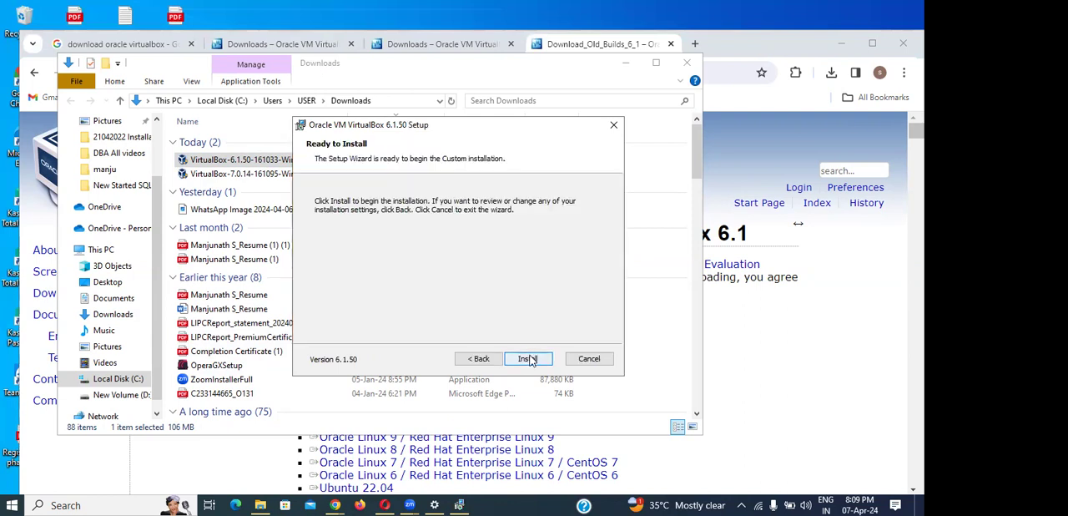
left_click(534, 365)
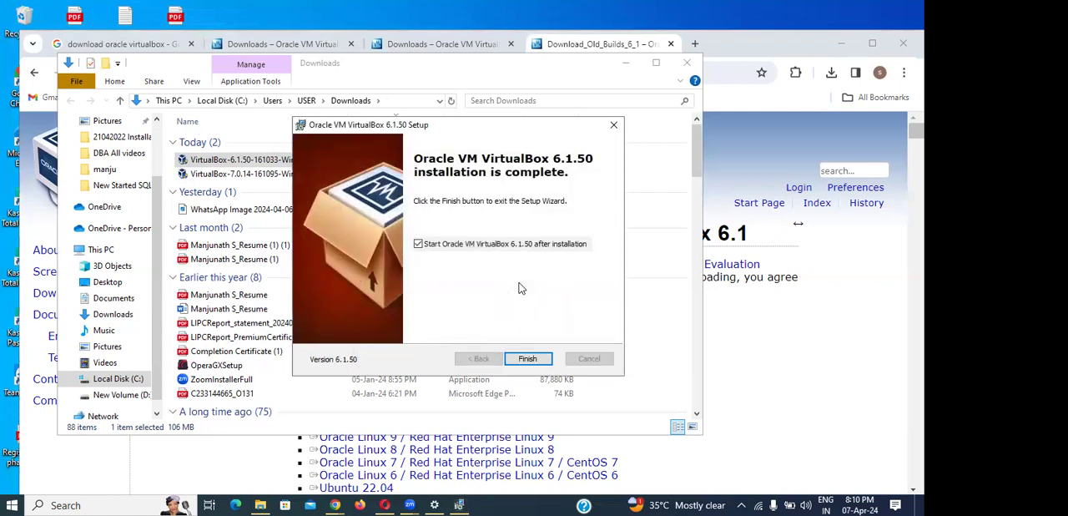
- Finish the setup with VirtualBox 6.1.50 started, then dismiss the new-version notice and maximize the manager window
left_click(527, 359)
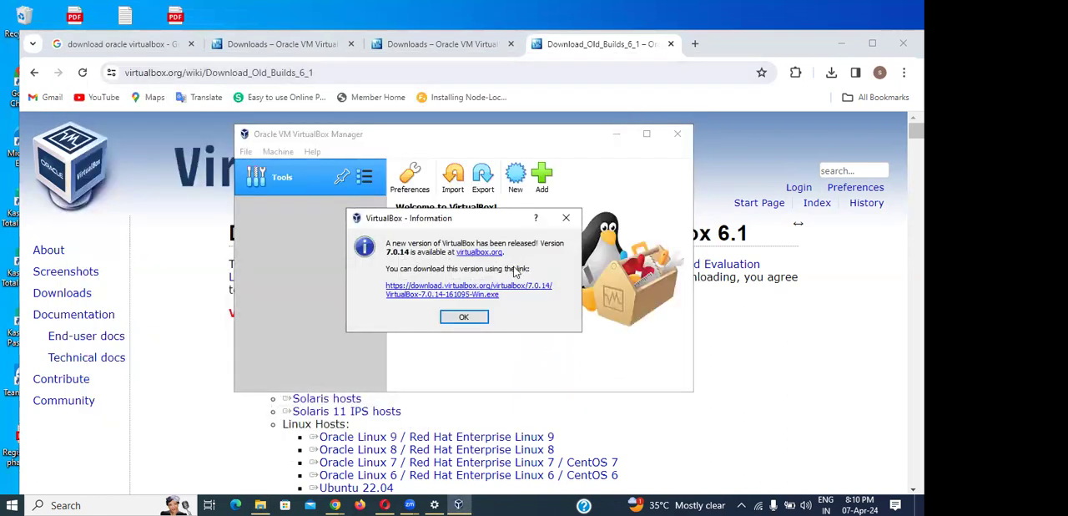
left_click(464, 317)
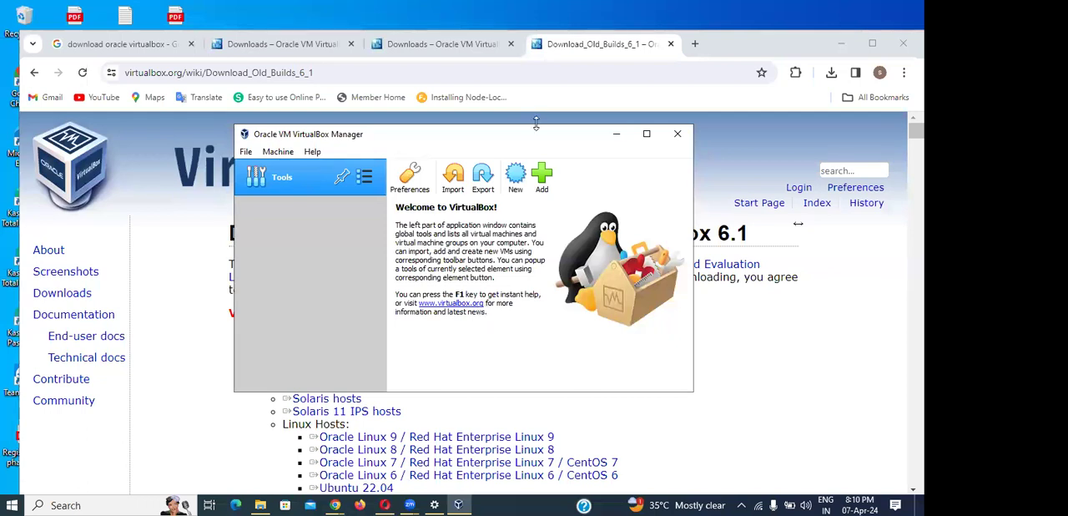
left_click(646, 134)
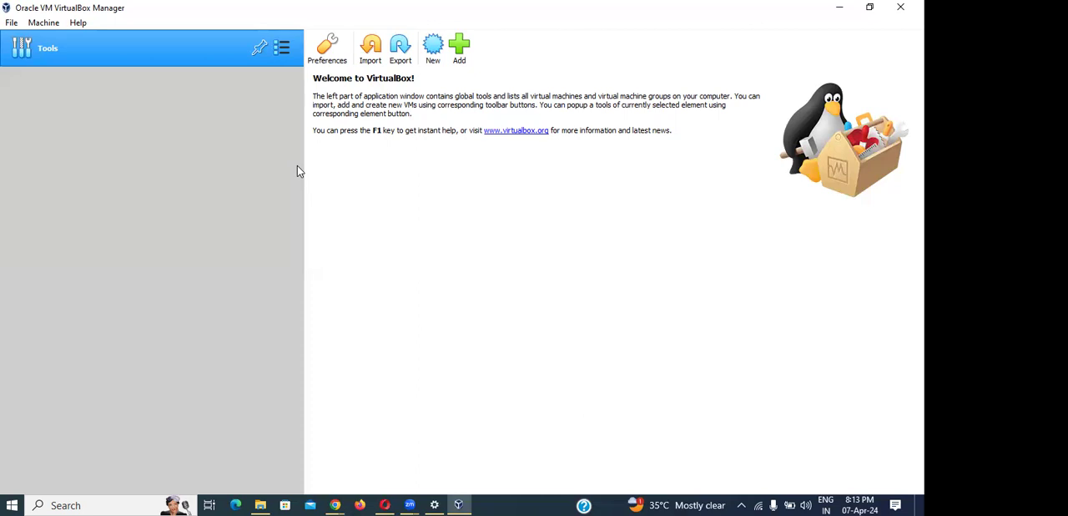
- Switch to the VirtualBox Manager holding existing machines and view the details of Batch53 and Ubuntu22.04
left_click(392, 65)
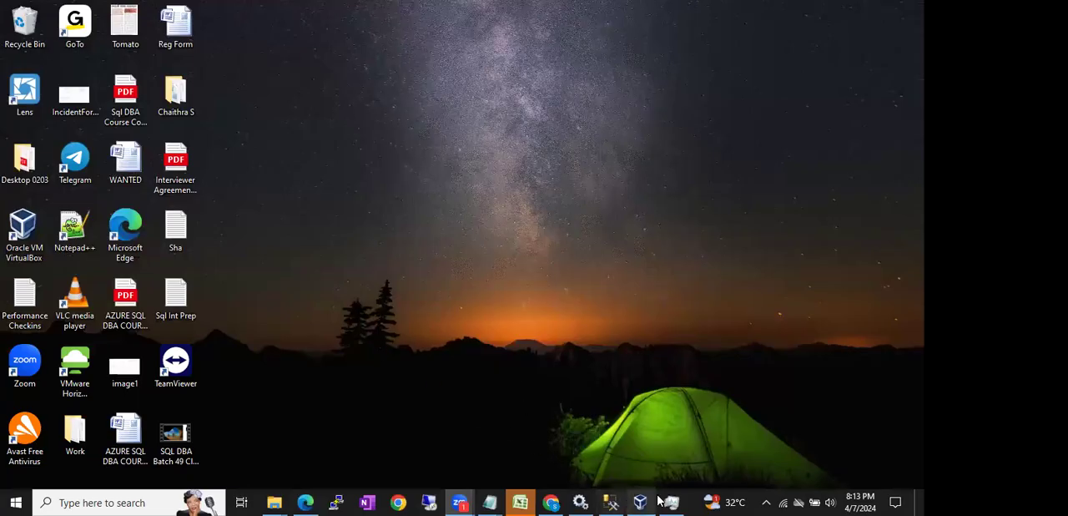
left_click(658, 501)
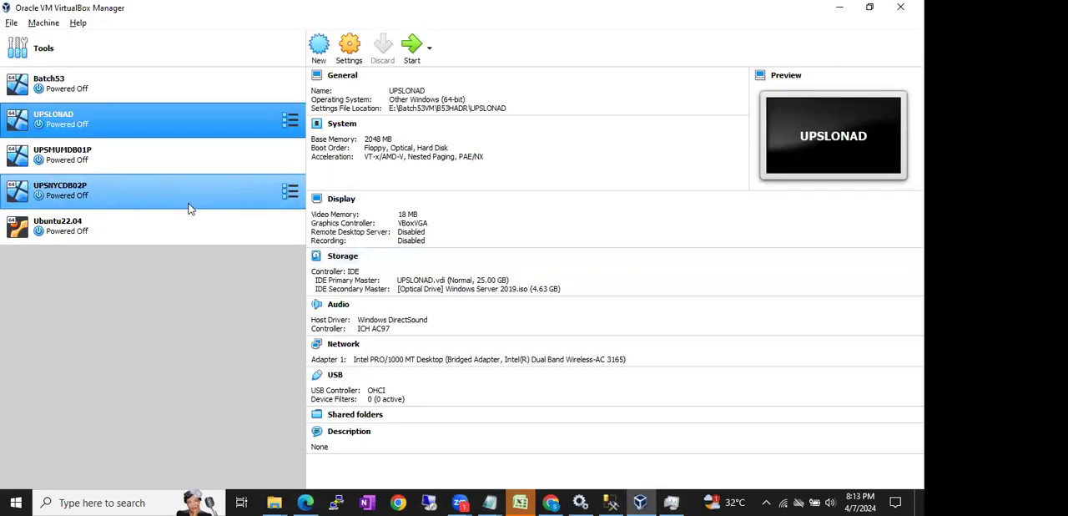
left_click(115, 87)
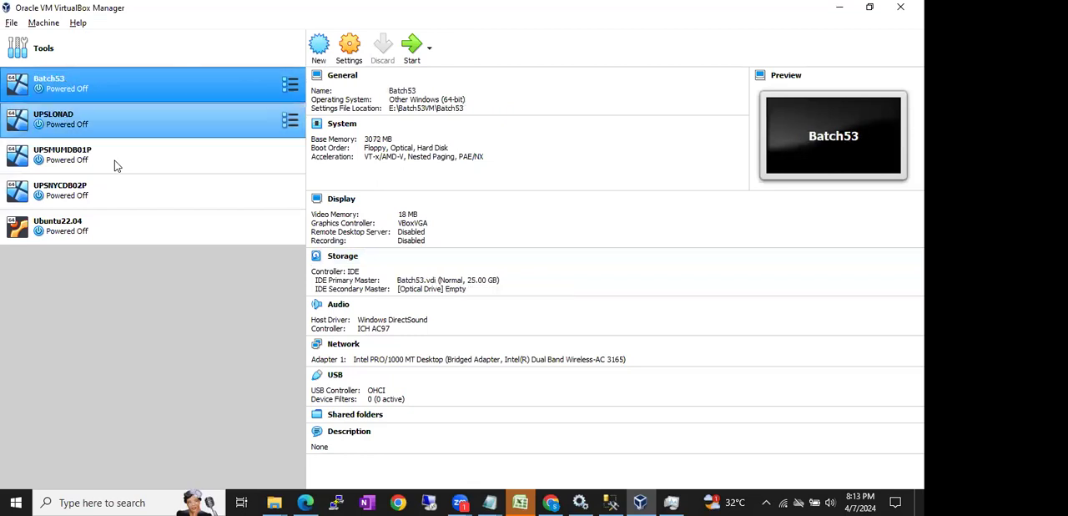
left_click(92, 223)
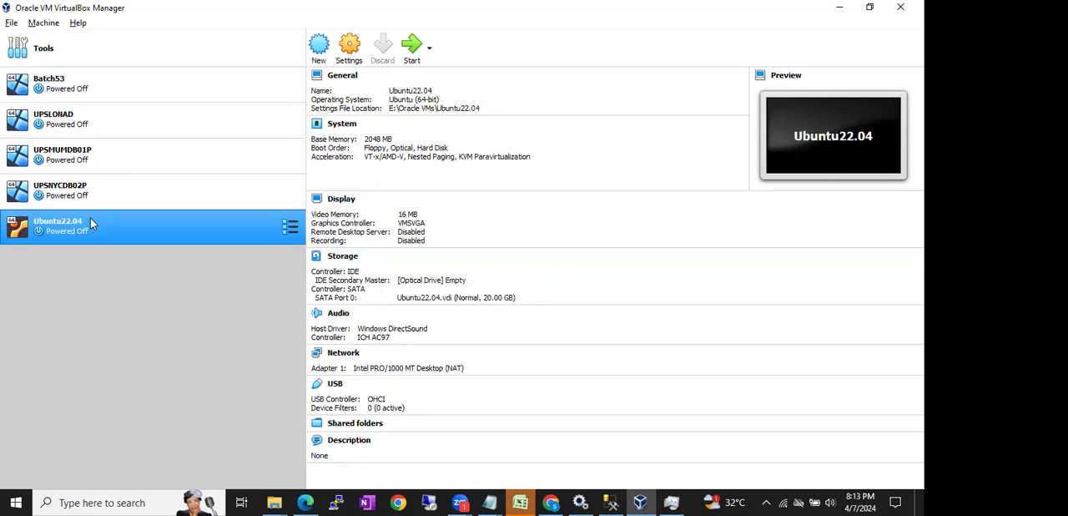
left_click(794, 63)
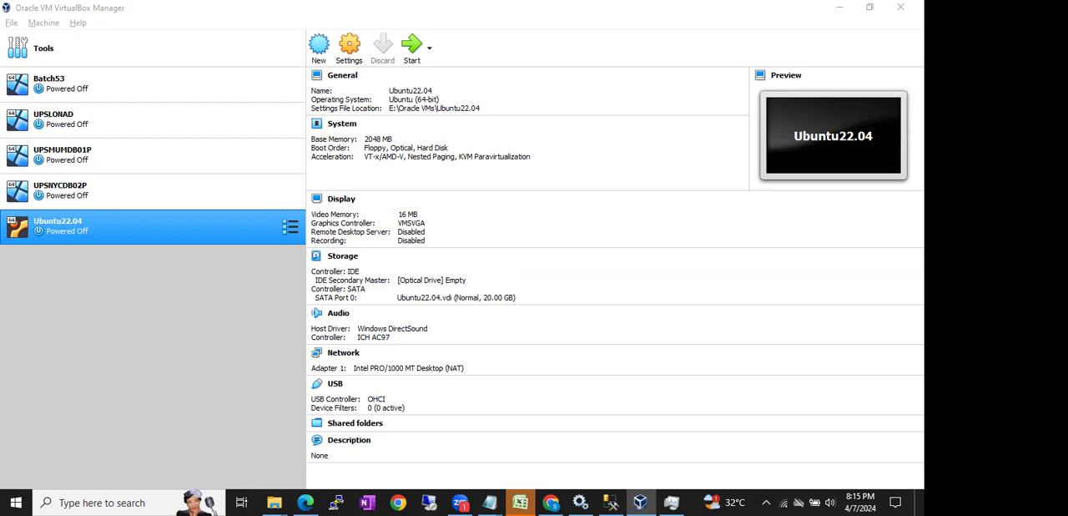
- Open a blank Notepad document and write the expression 9/3+2*9-4 on its first line
key("super+r")
key("Return")
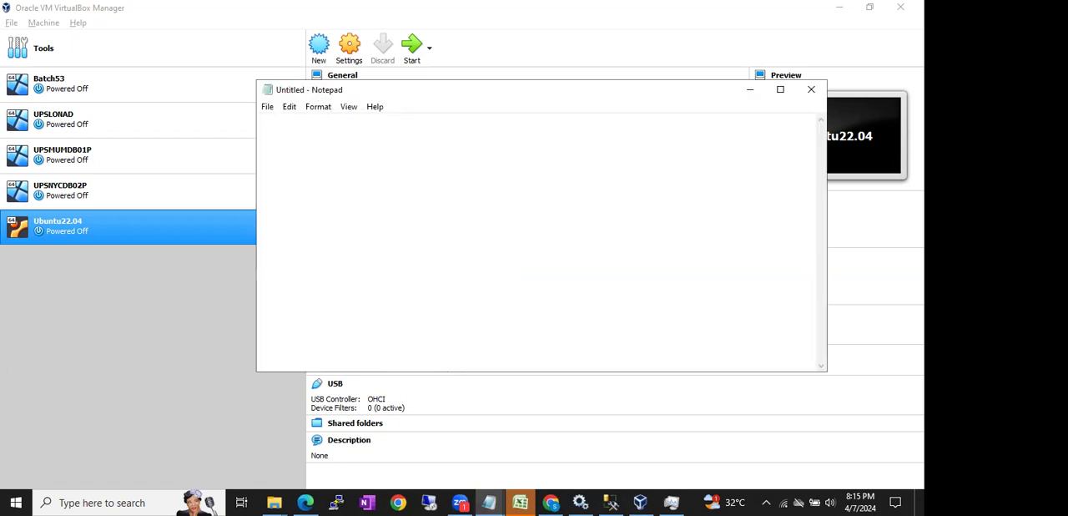
type("9")
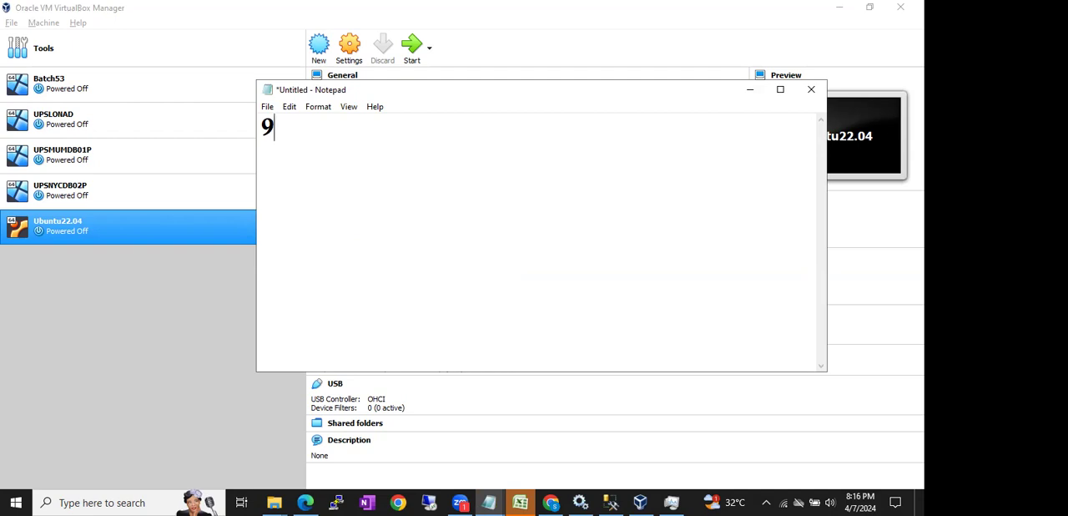
type("/3+2")
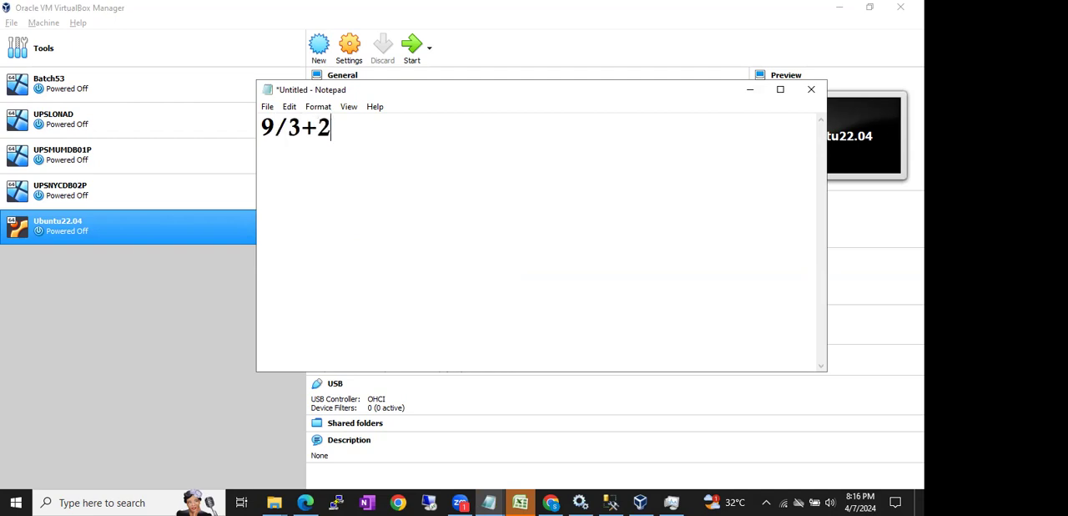
type("*9-4")
- Highlight the expression 9/3+2*9-4 in the note to present it as a question
left_click_drag(404, 135, 220, 119)
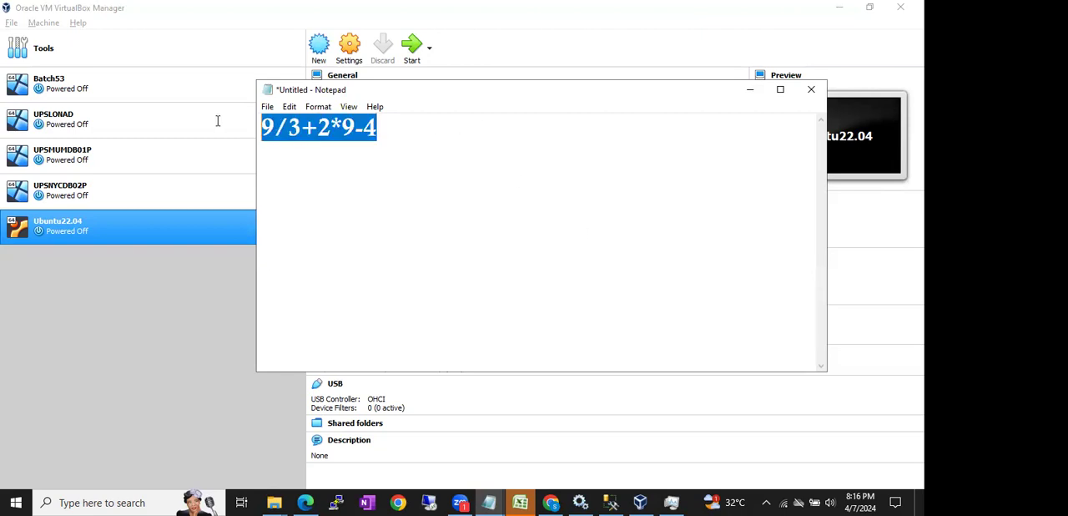
left_click(443, 135)
left_click_drag(440, 136, 256, 137)
left_click(426, 144)
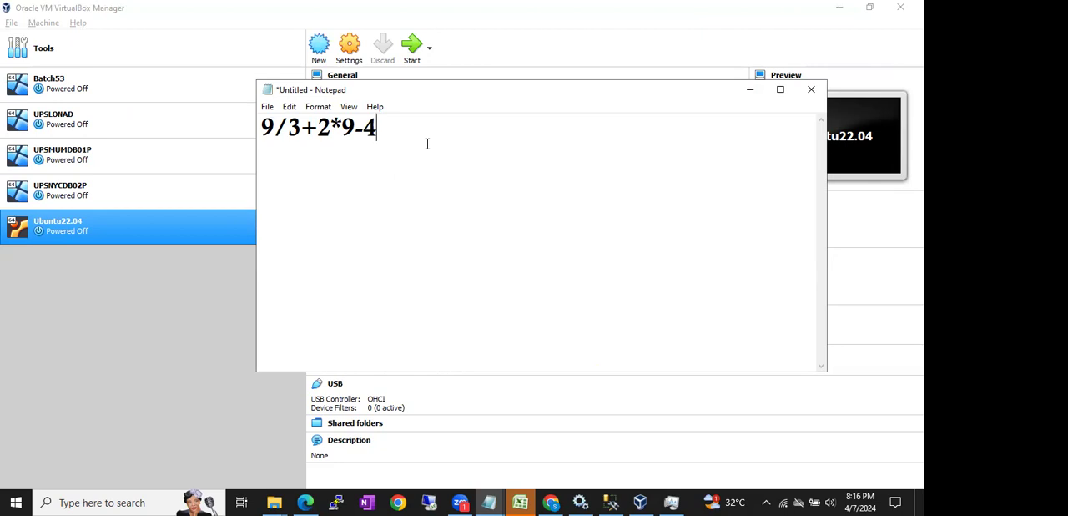
left_click_drag(420, 141, 292, 130)
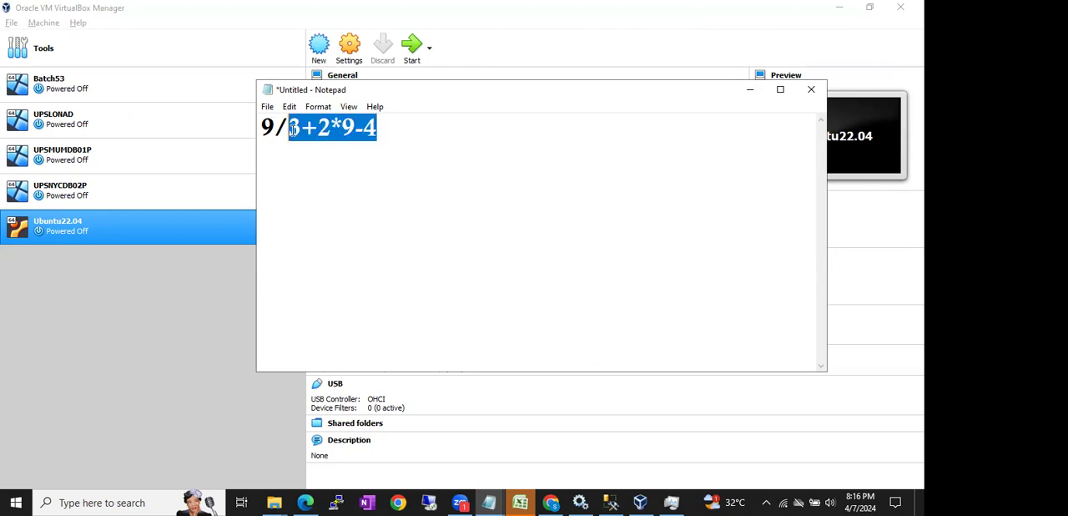
left_click(432, 137)
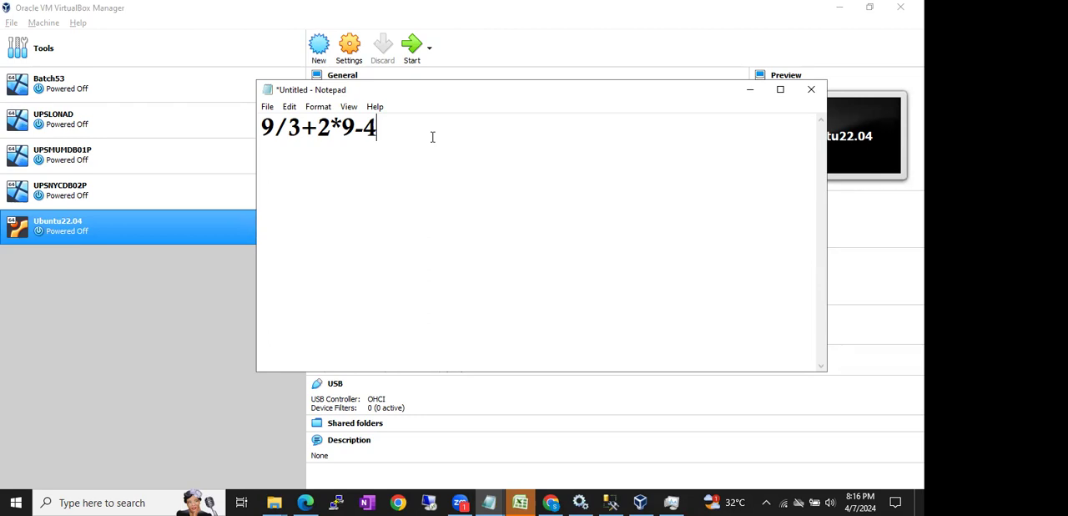
- Leave a blank line under the expression and add 6, 17, 23 and BODMAS on separate lines
key("Return")
key("Return")
type("6")
key("Return")
type("17")
key("Return")
type("23")
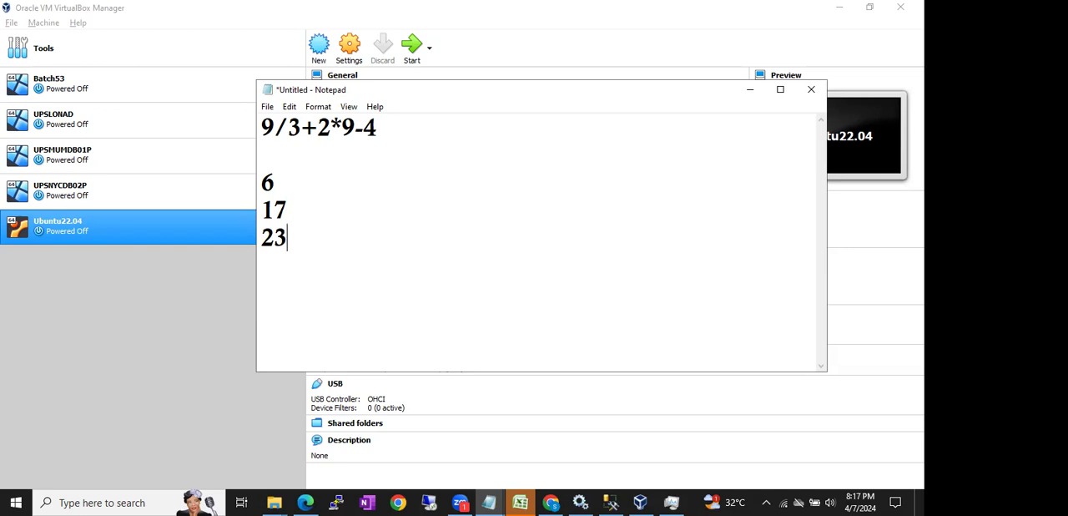
key("Return")
type("BODMAS")
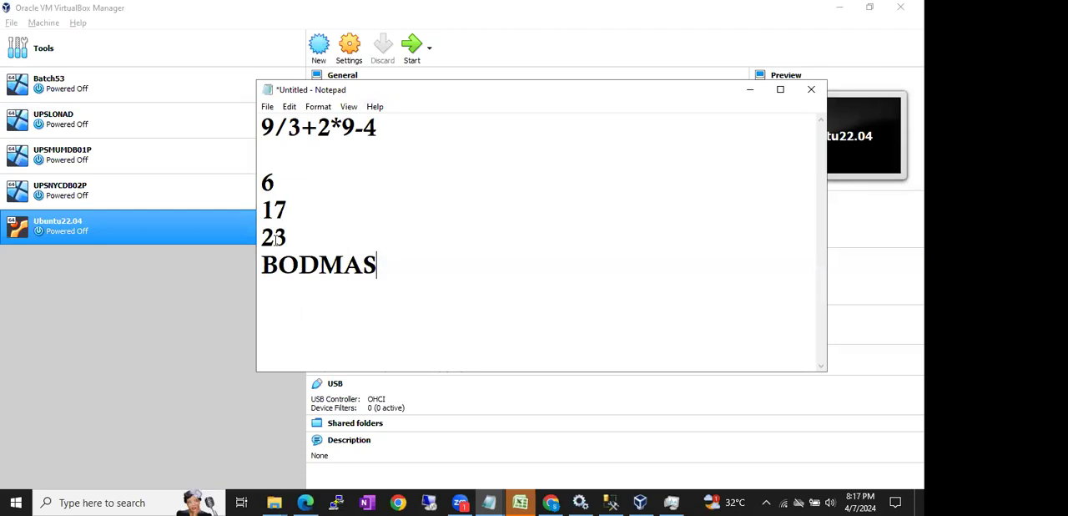
- Highlight the word BODMAS, its letters DMAS and the operators in the expression to point out the calculation order
left_click_drag(262, 265, 372, 264)
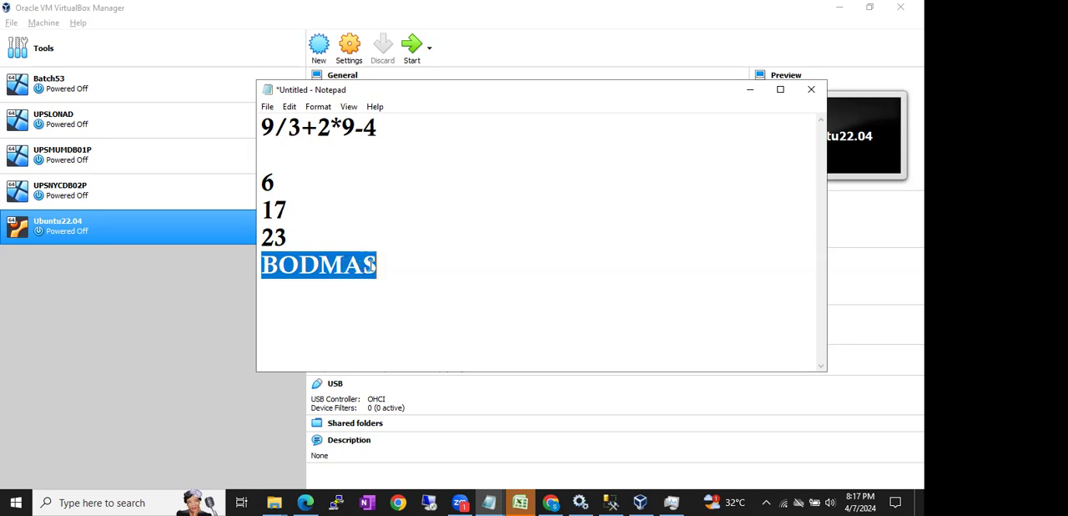
left_click(369, 264)
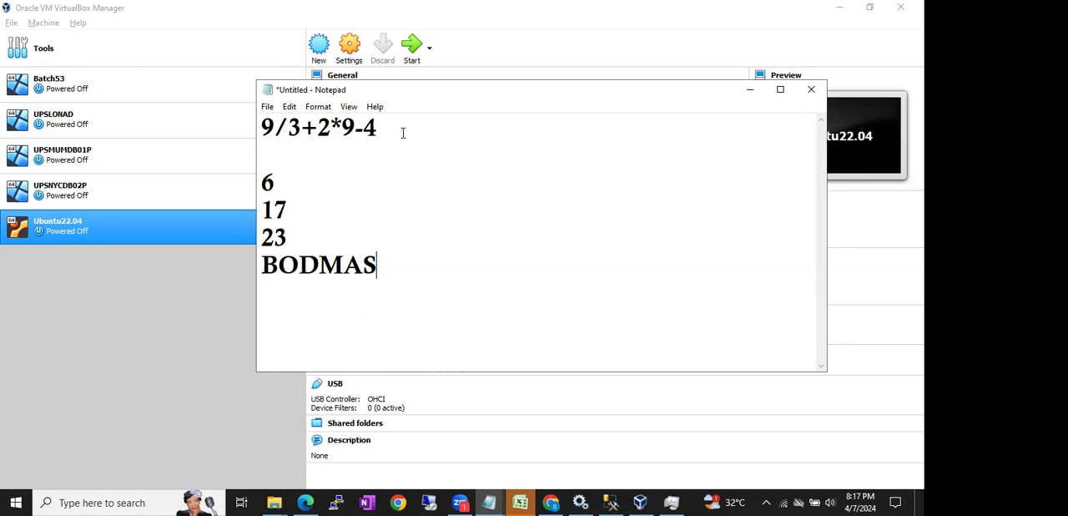
left_click_drag(299, 265, 315, 264)
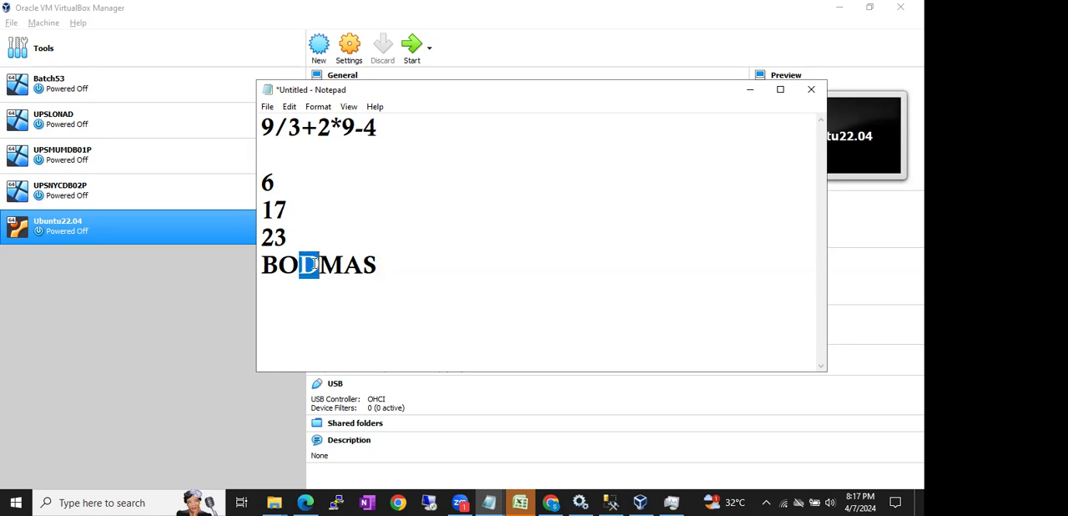
left_click_drag(275, 127, 364, 127)
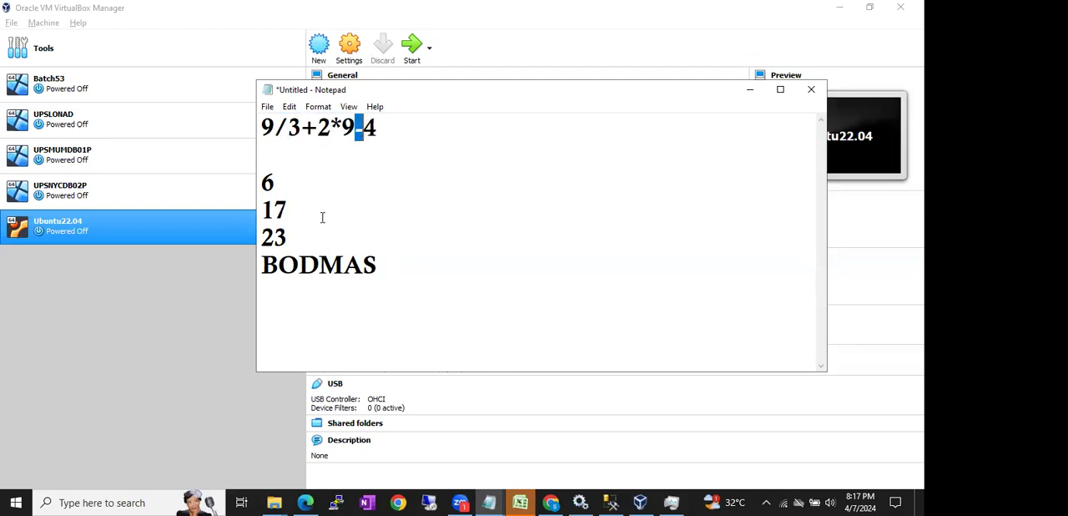
left_click(302, 264)
left_click_drag(307, 263, 381, 265)
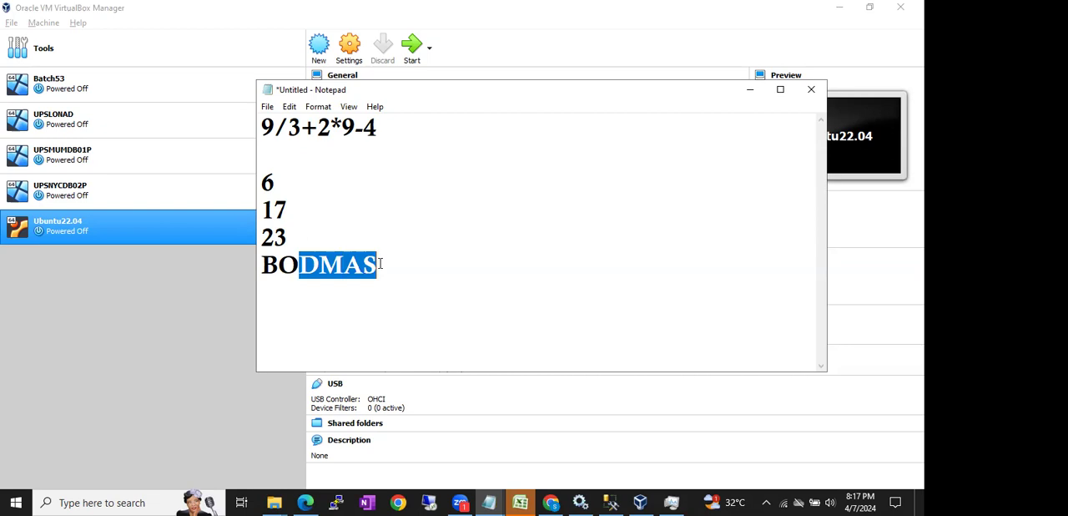
left_click(382, 264)
- Write the first working step, 3+18, on the blank line directly below the expression
left_click_drag(272, 128, 301, 128)
left_click(269, 154)
type("3")
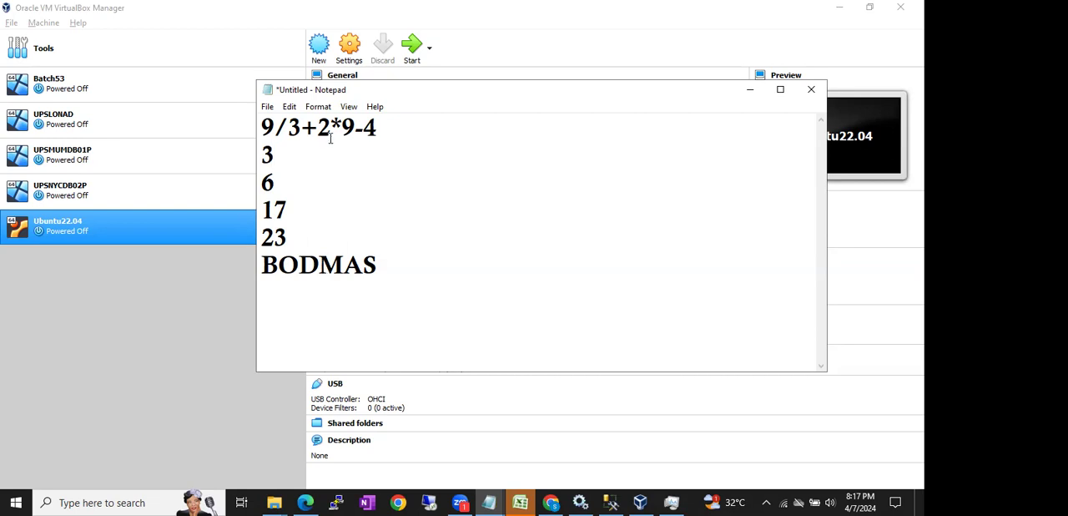
left_click_drag(318, 126, 342, 127)
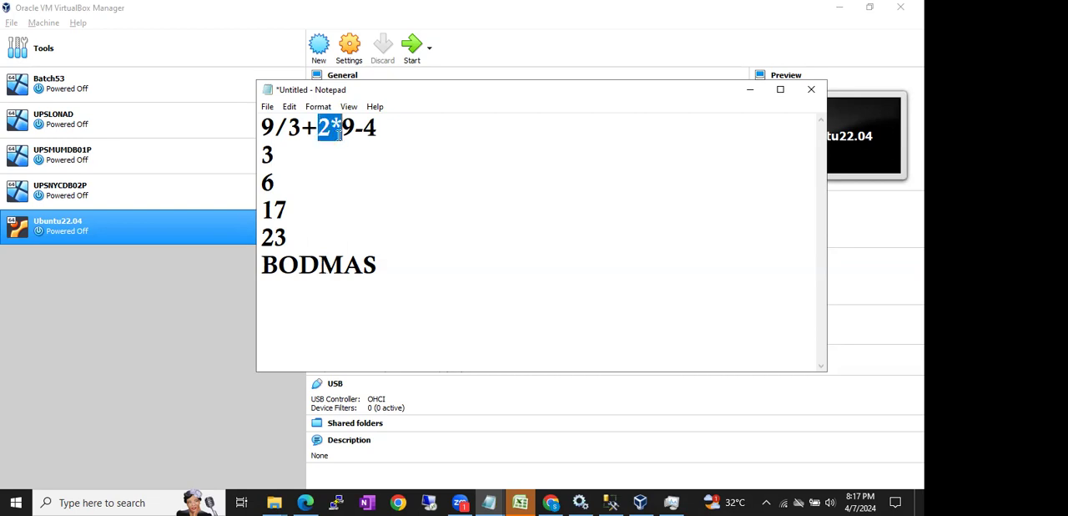
left_click(282, 156)
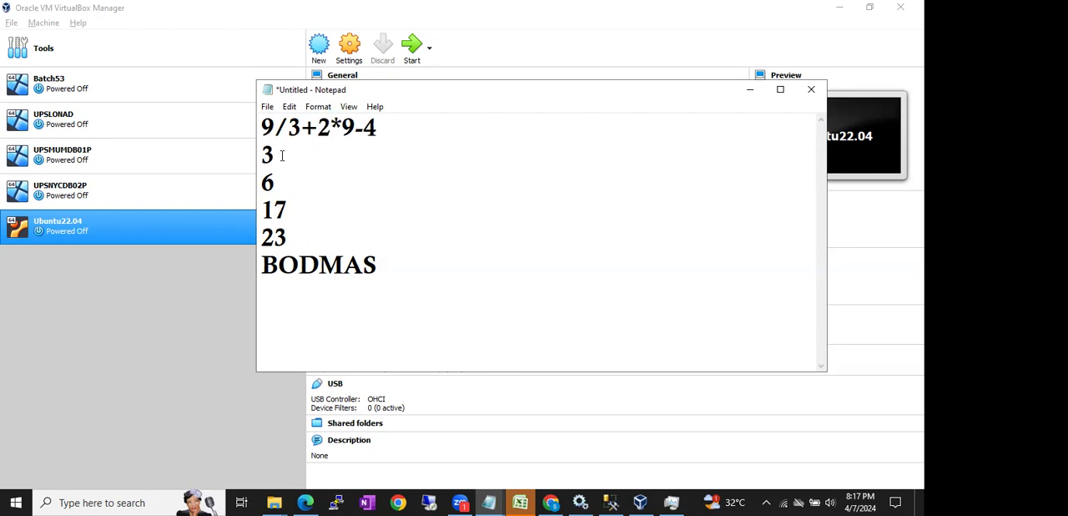
type("+19")
key("BackSpace")
type("8")
- Add the remaining working below 3+18, with 21-4 on one line and the result 17 on the next
key("Return")
type("21")
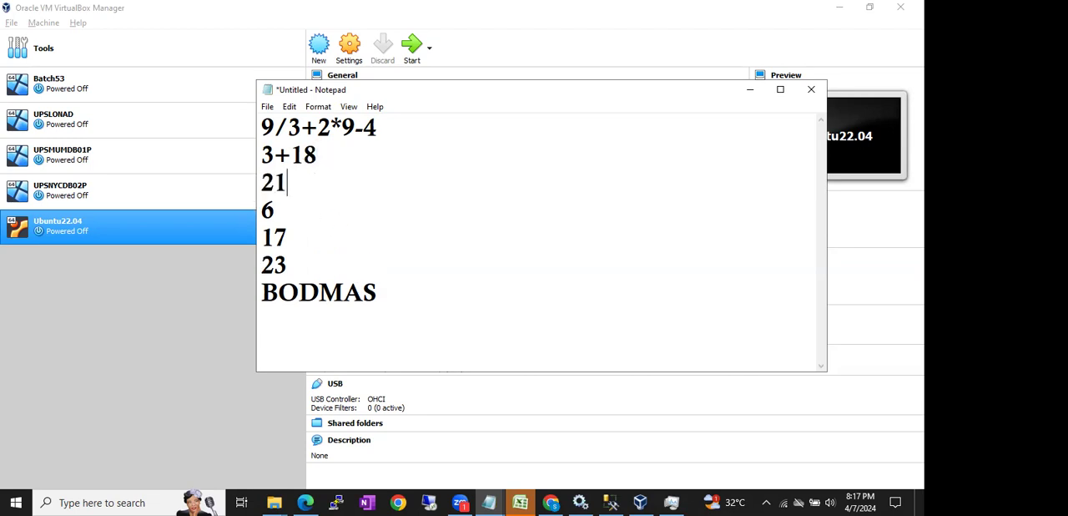
type("-4")
key("Return")
type("17")
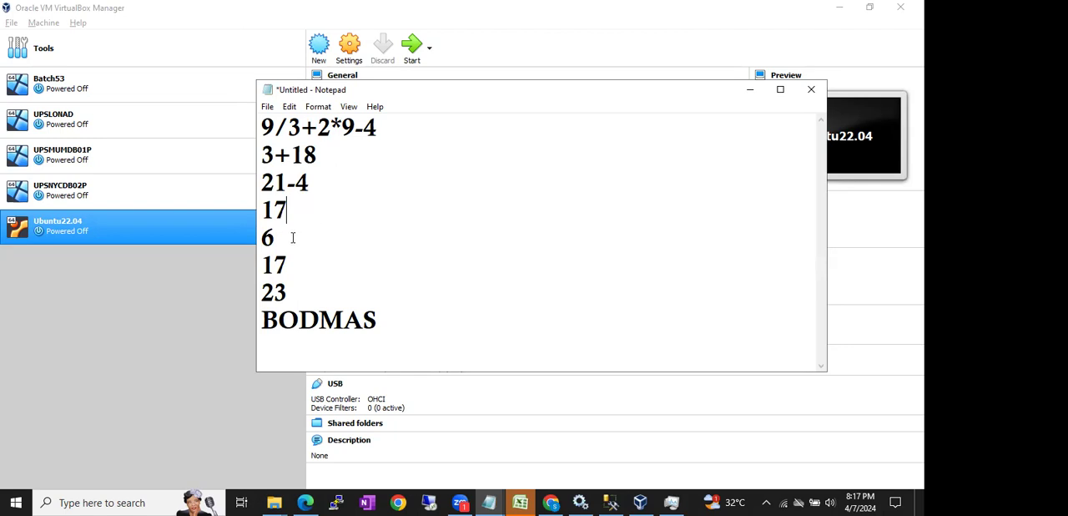
- Highlight the candidate answers, the full expression and the letters DMAS to review the solved calculation
left_click_drag(294, 239, 254, 238)
left_click_drag(313, 282, 279, 291)
left_click(375, 259)
left_click_drag(261, 127, 382, 137)
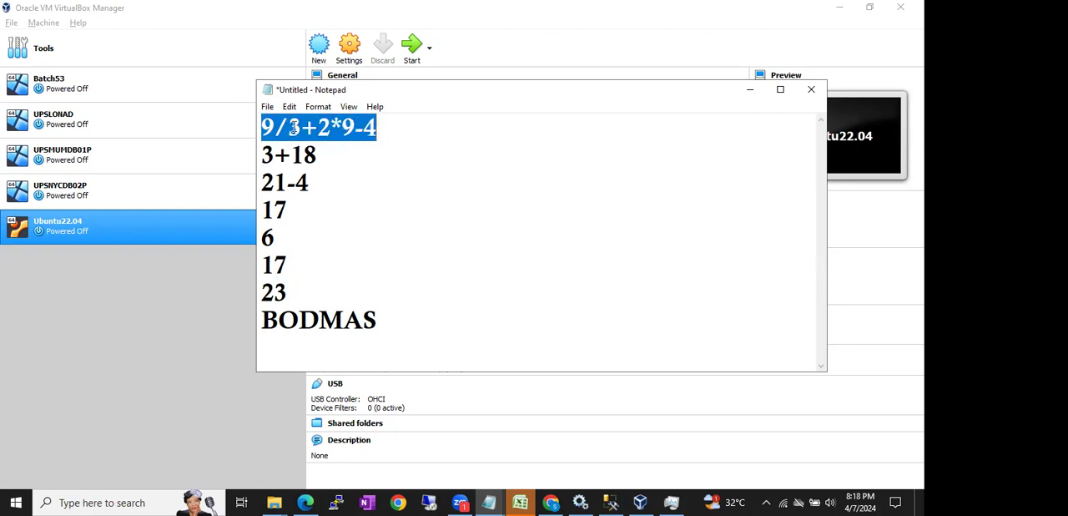
left_click(385, 130)
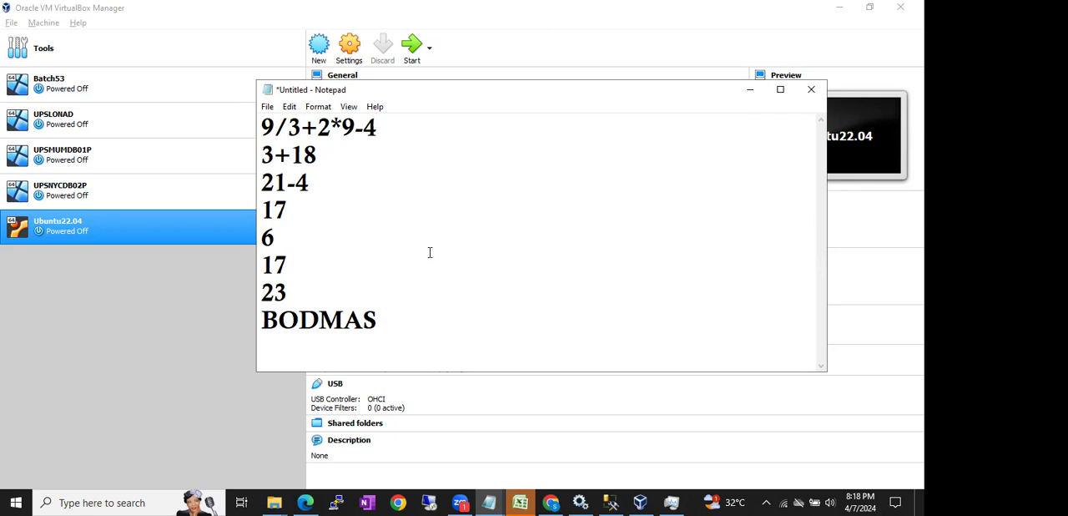
left_click(263, 124)
left_click_drag(382, 317, 299, 322)
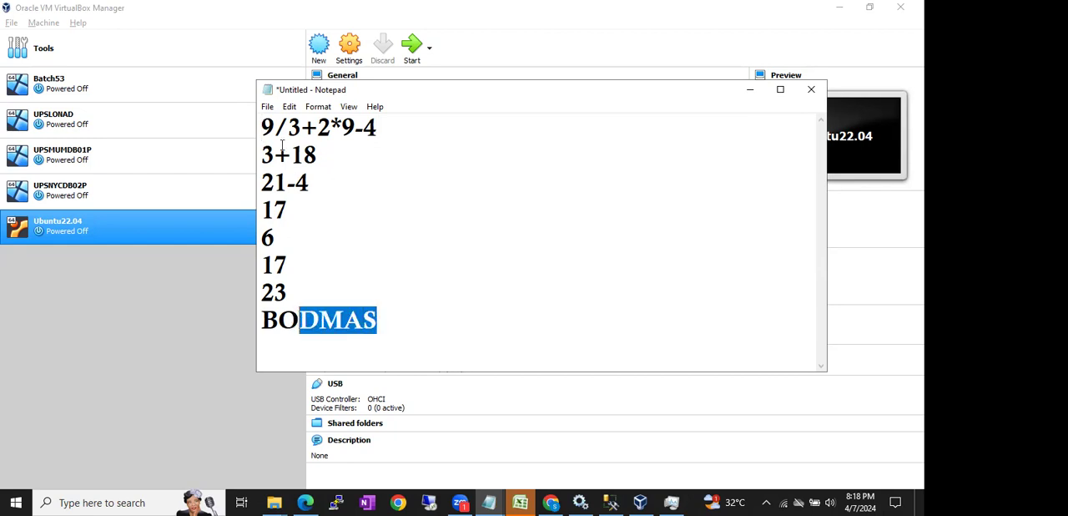
- Highlight 9/ and 2*9 in the expression and their results in the 3+18 line to relate each operation to its result
left_click_drag(261, 125, 289, 126)
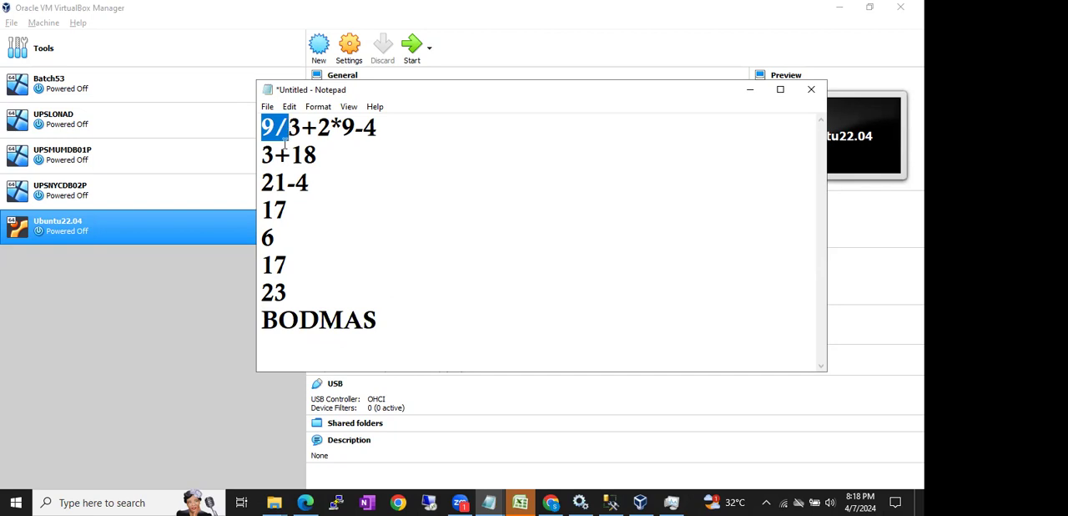
left_click(265, 154)
left_click_drag(265, 154, 276, 155)
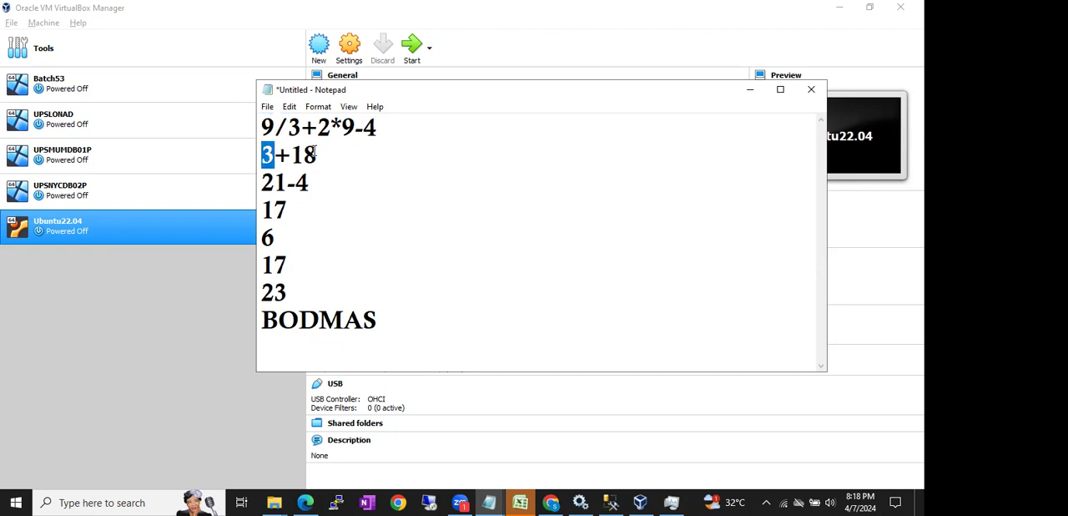
left_click_drag(318, 125, 351, 125)
left_click_drag(317, 156, 265, 154)
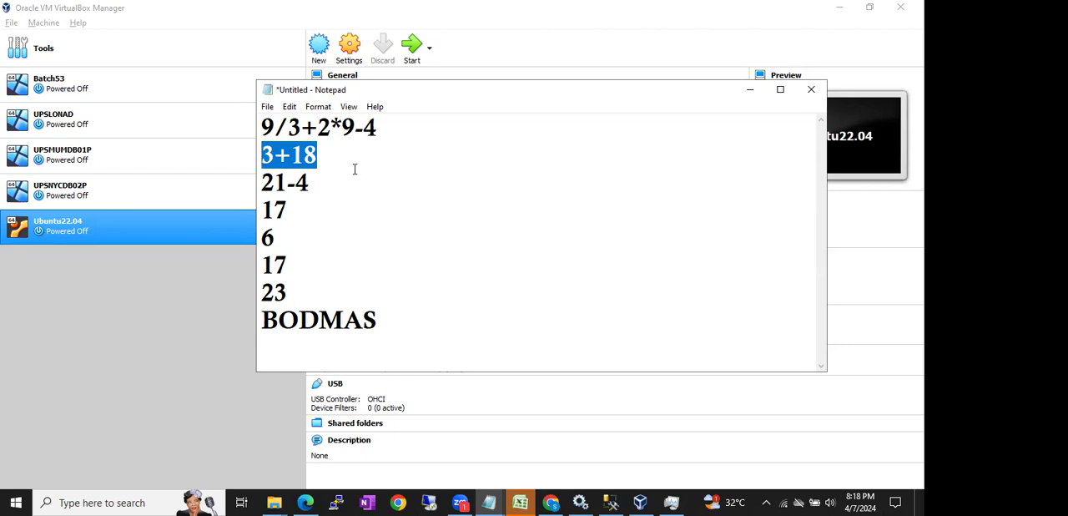
- Append "- RAM" to the 3+18 line, then highlight 9/3 in the expression above it
left_click(343, 162)
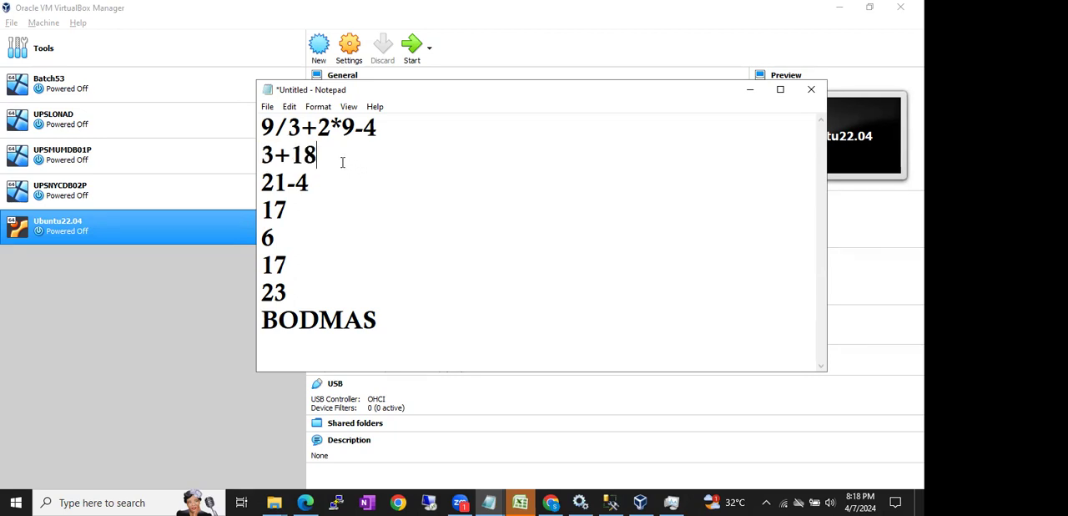
type("- RAM")
left_click_drag(262, 127, 302, 127)
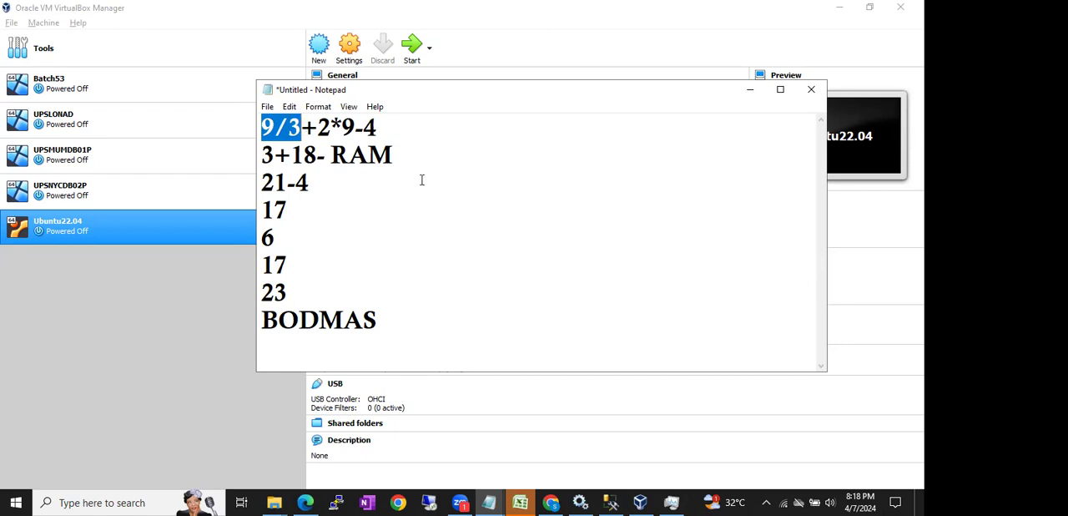
- Add the line "Processor - CPU" directly below BODMAS
left_click(420, 331)
key("Return")
type("Processa")
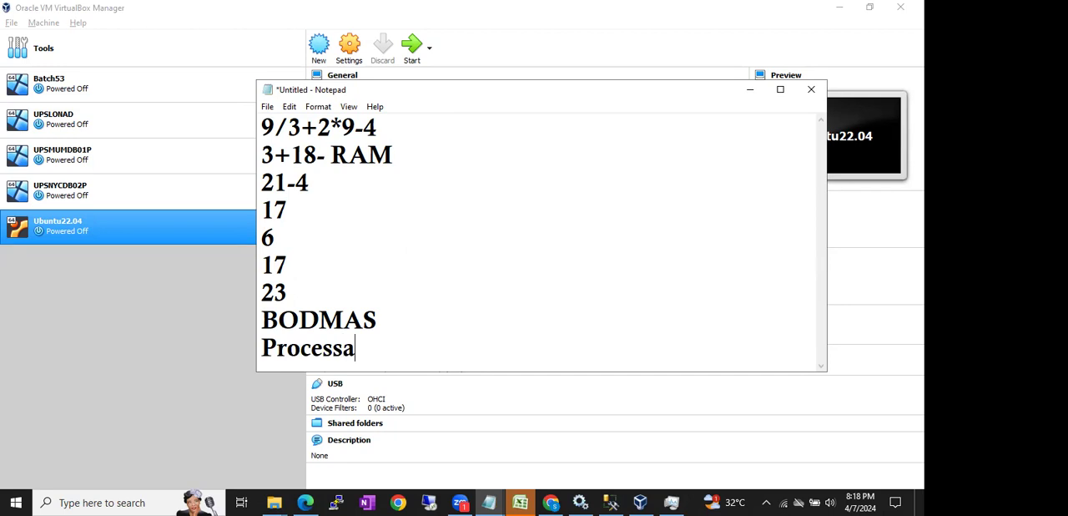
key("BackSpace")
type("or - CPU")
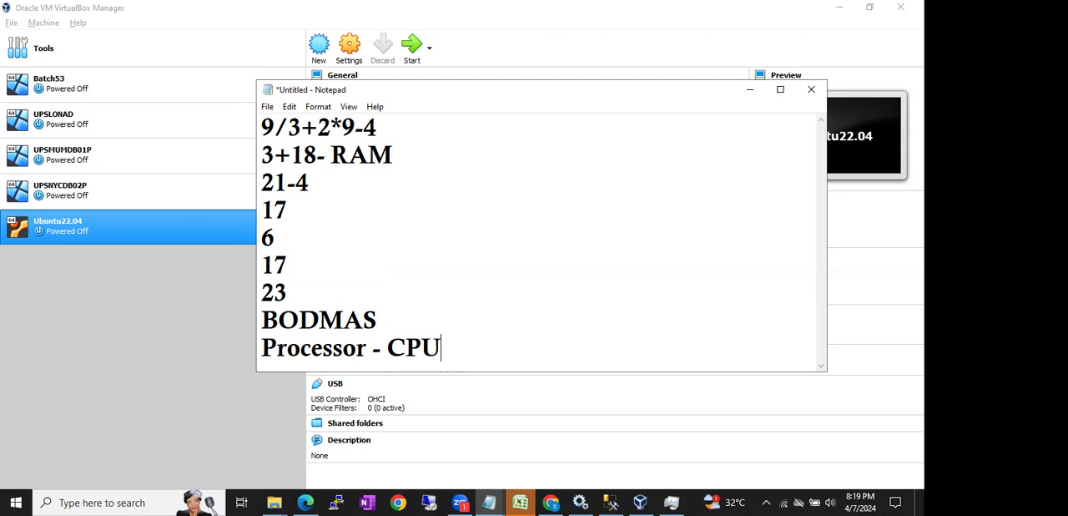
- Highlight the word RAM in the 3+18 line and add a new line reading ROM below "Processor - CPU"
double_click(338, 155)
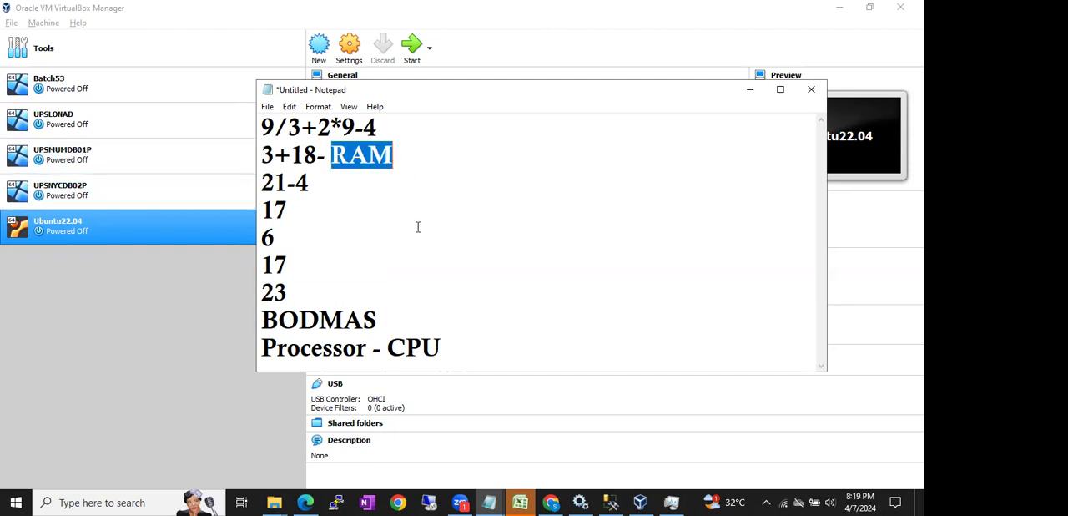
left_click(461, 361)
key("Return")
type("ROM")
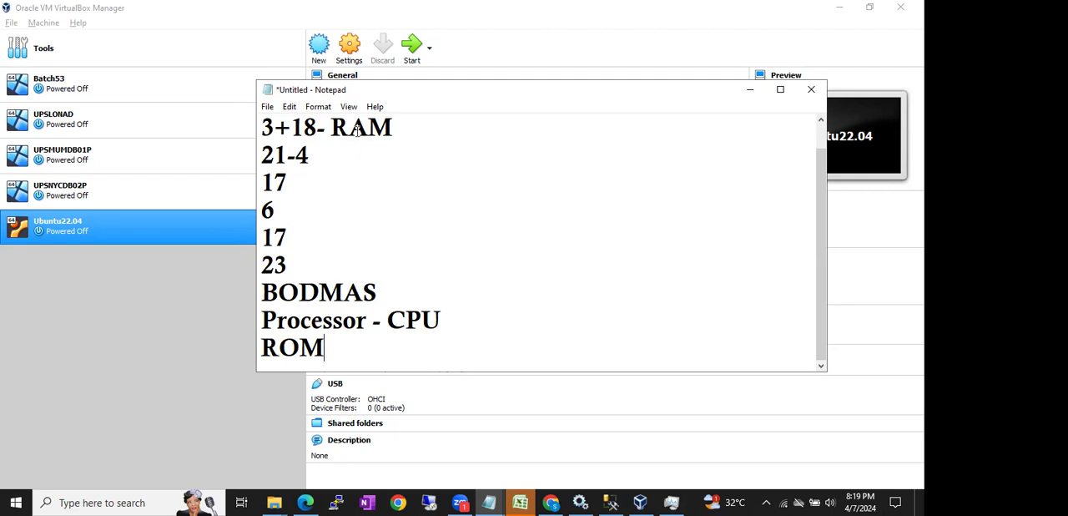
- Highlight RAM in the 3+18 line and the ROM line to compare the two memory types
left_click_drag(392, 127, 317, 127)
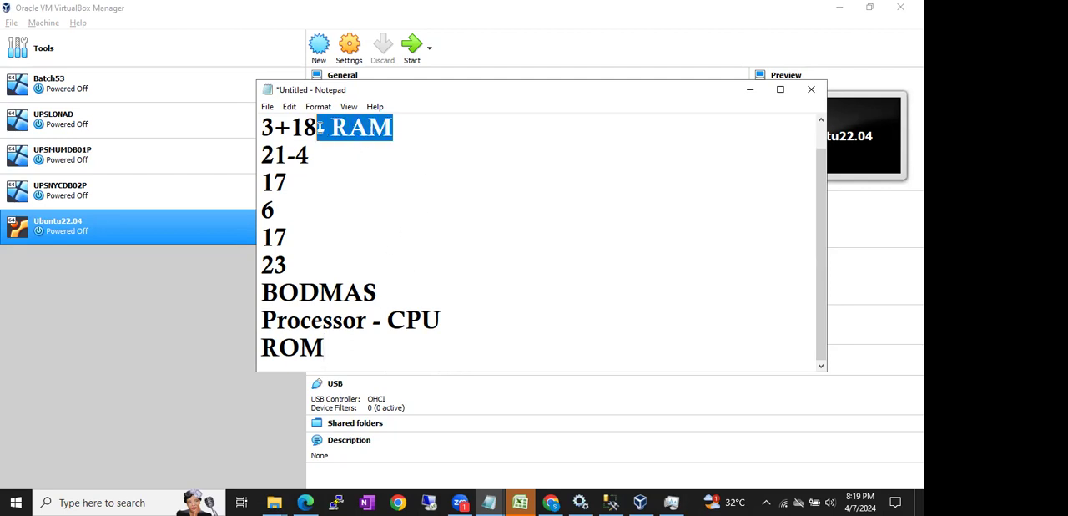
left_click(392, 127)
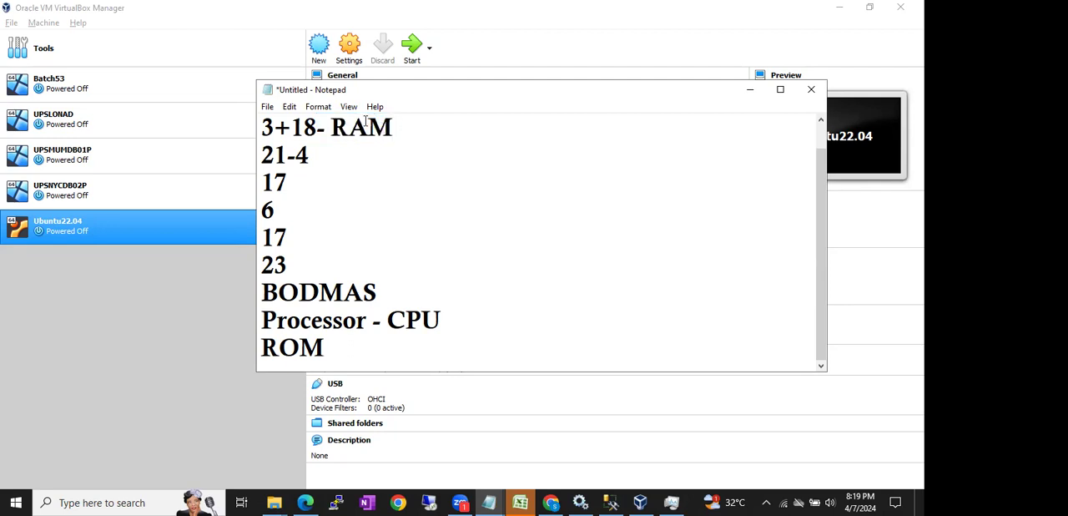
left_click_drag(392, 127, 341, 142)
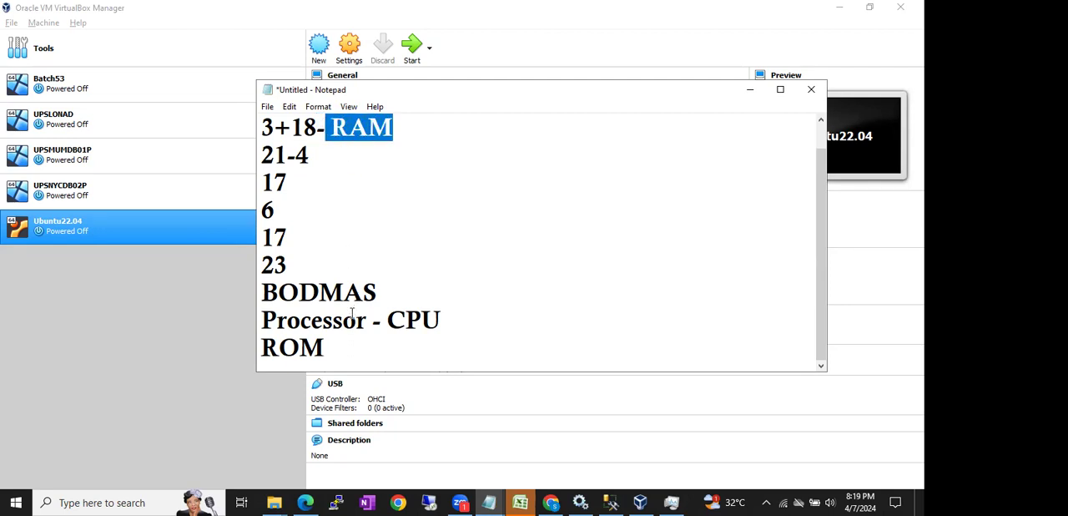
left_click_drag(327, 350, 264, 351)
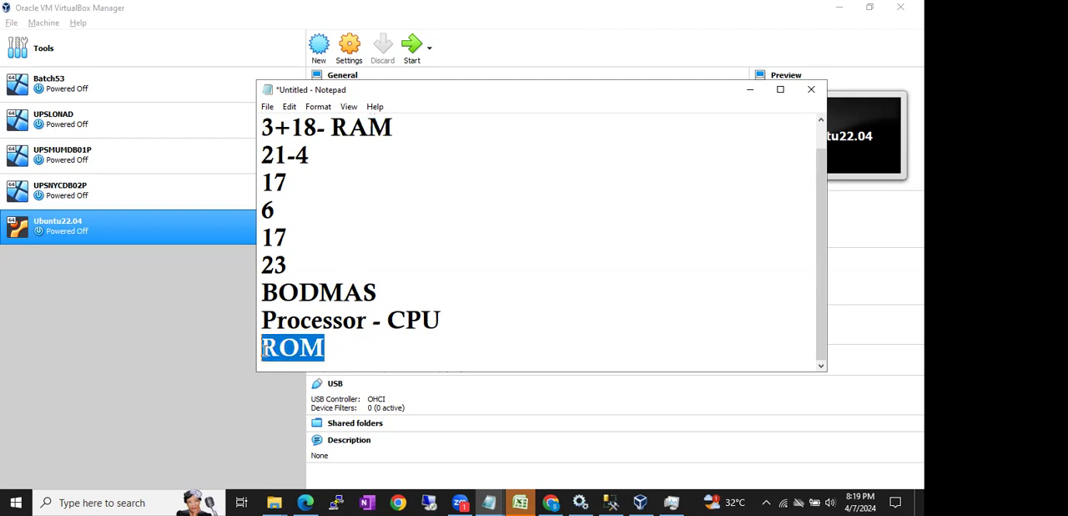
- Extend the ROM line with the description "- Permanent Storage Area"
left_click(340, 343)
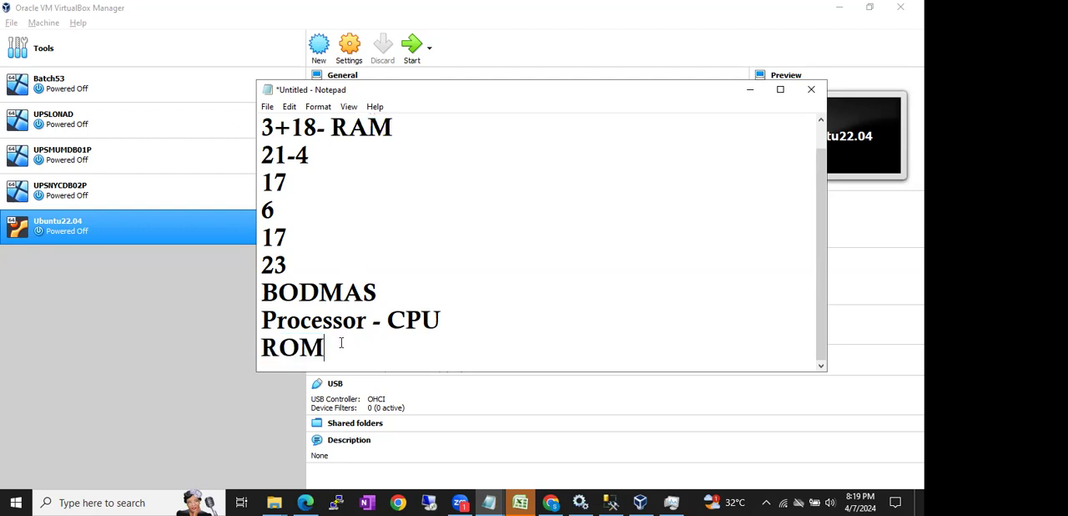
type("- Permanent ")
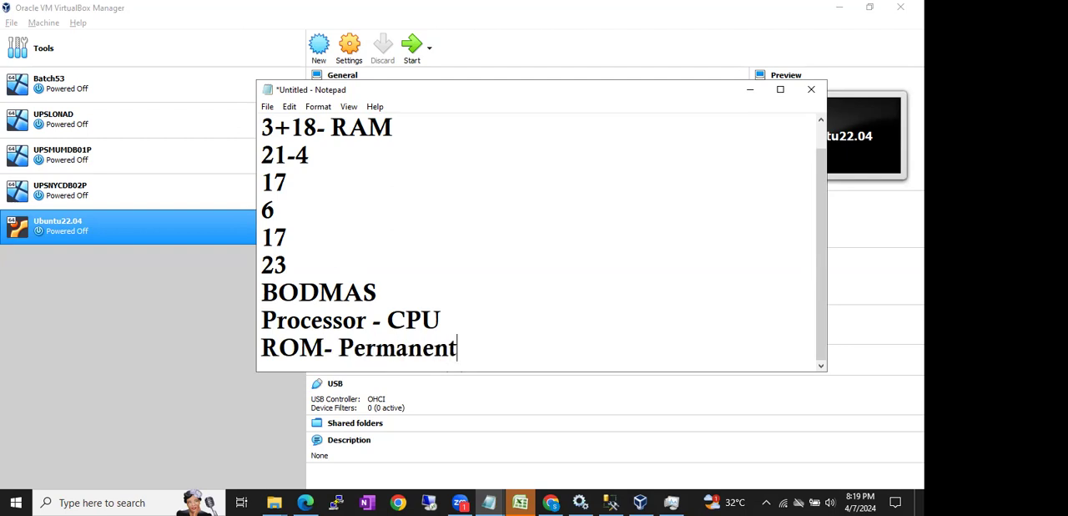
type("Storage Area")
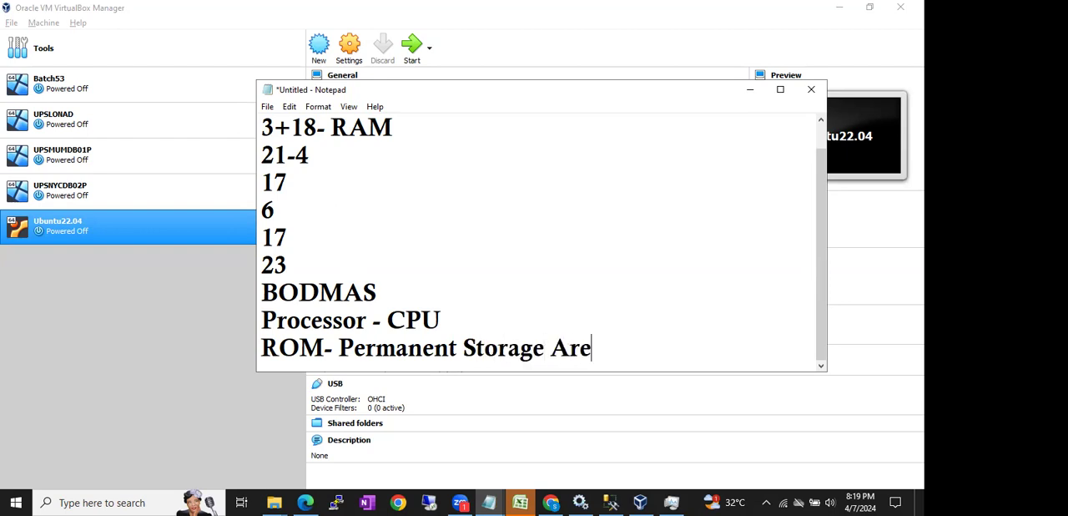
- Add the line "RAM - Temporary Strage Area" below the ROM line, followed by an empty line
key("Return")
type("RAM")
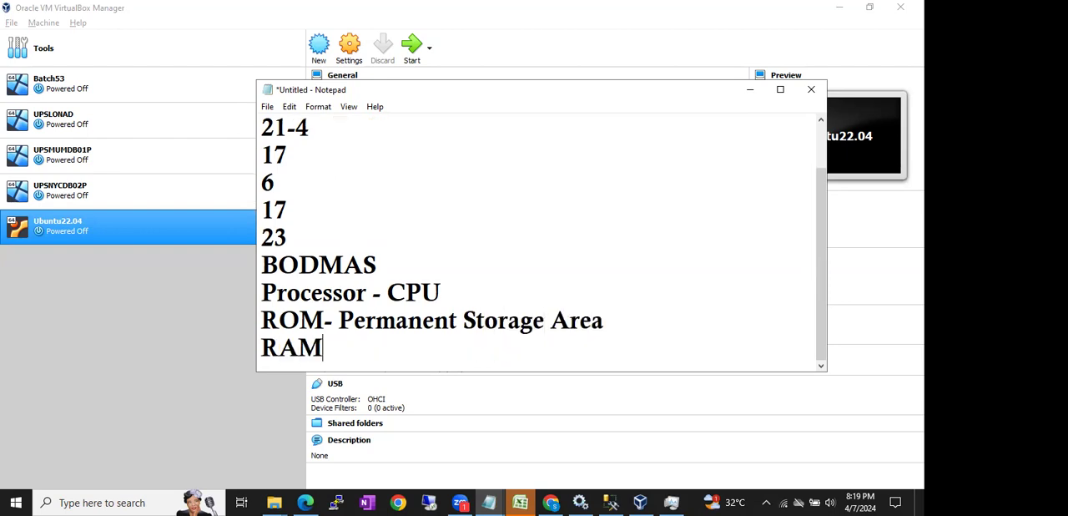
type(" - Temporr")
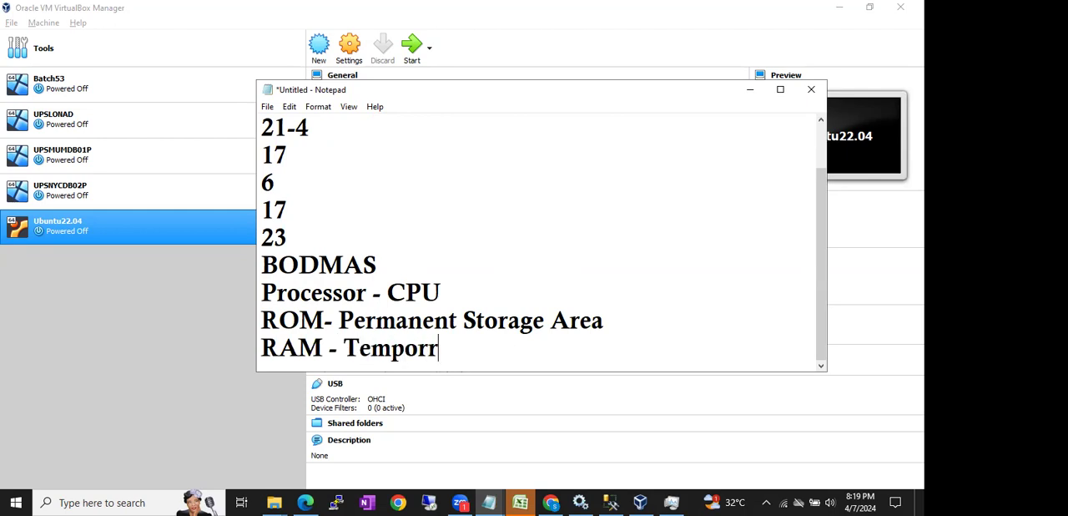
key("BackSpace")
type("ary Strage Area")
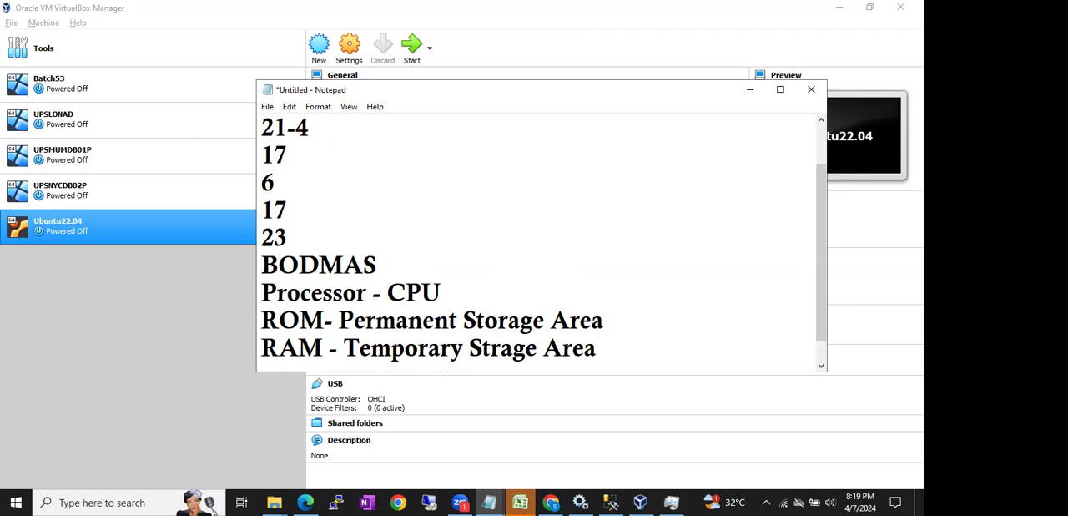
key("Return")
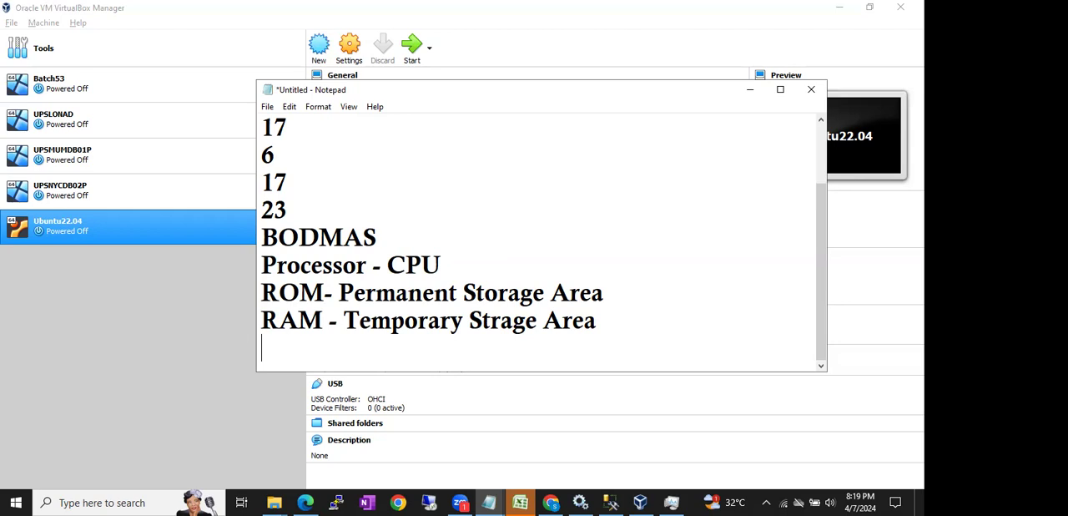
- Highlight the notes from the RAM description upward, clear the selection, and minimize Notepad to return to VirtualBox Manager
left_click_drag(599, 328, 241, 117)
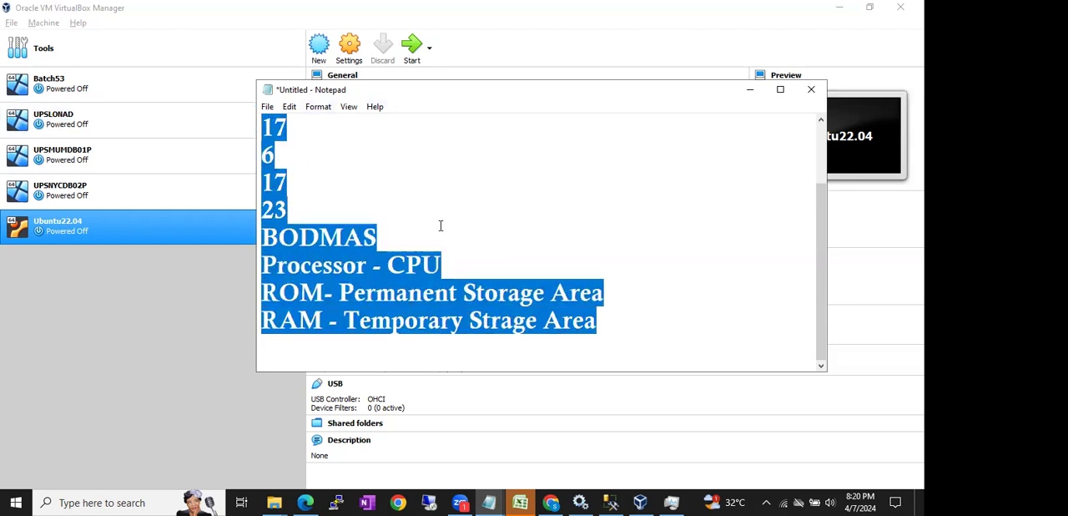
left_click(289, 107)
left_click(267, 149)
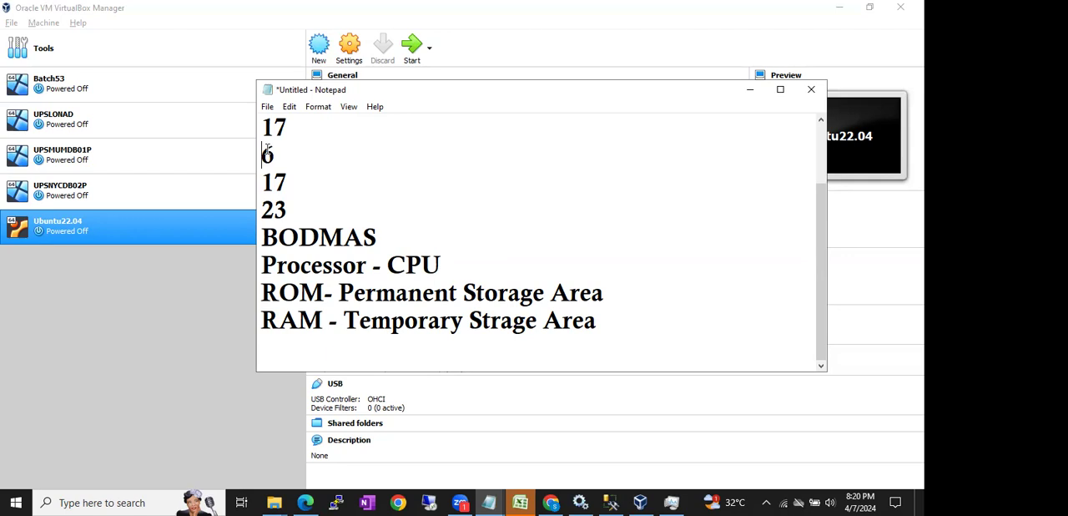
left_click(747, 90)
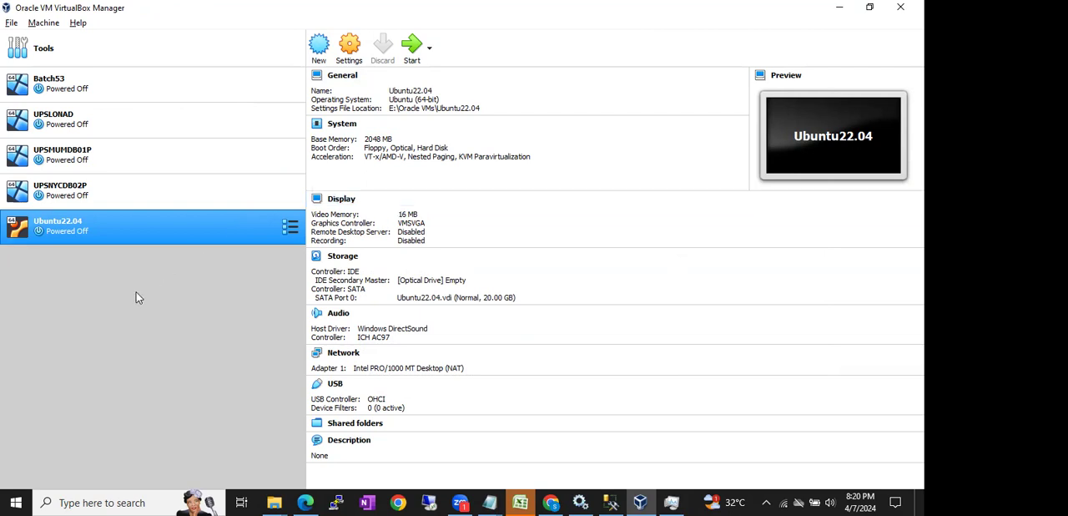
- Start creating a new virtual machine and name it BATCH54
left_click(319, 47)
left_click(410, 247)
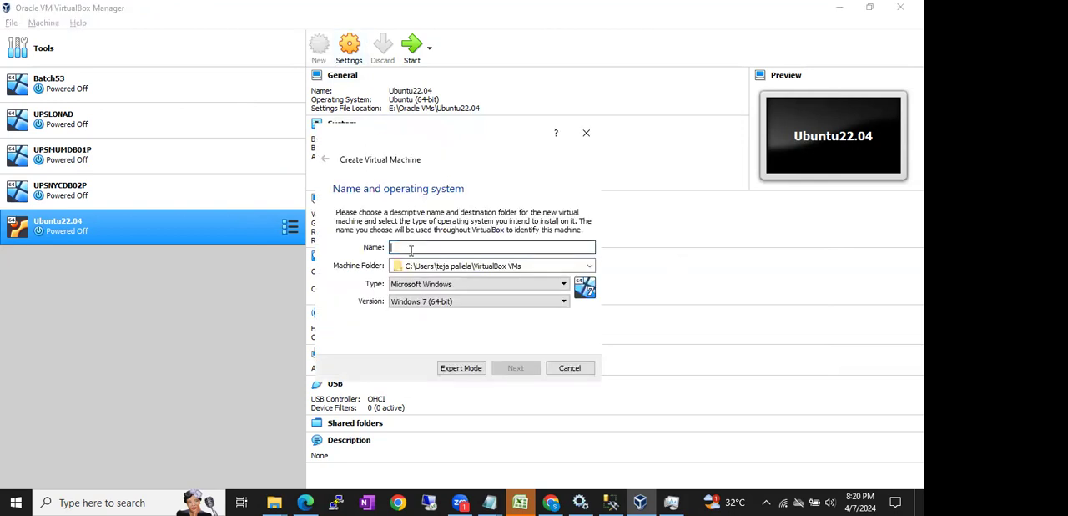
type("B")
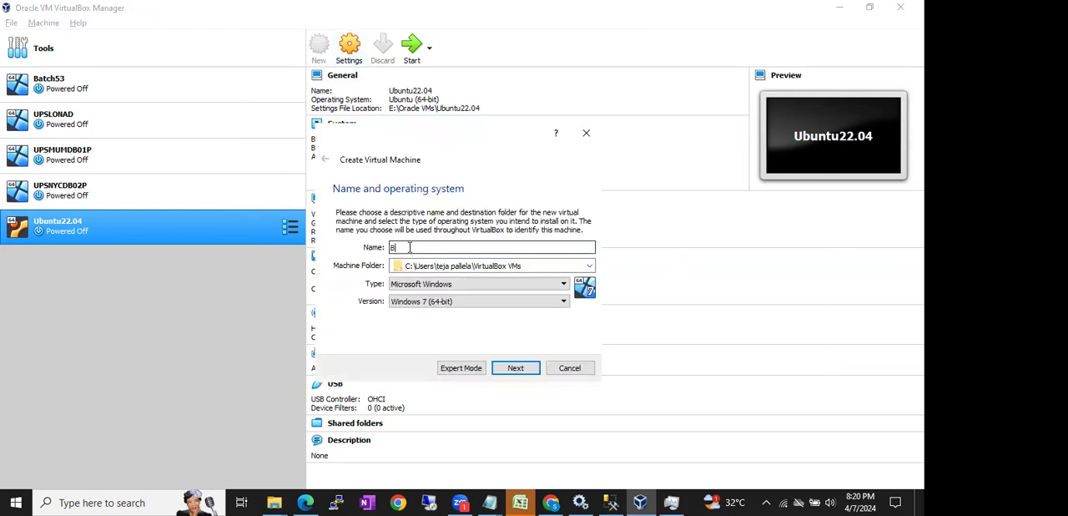
type("ATCH54")
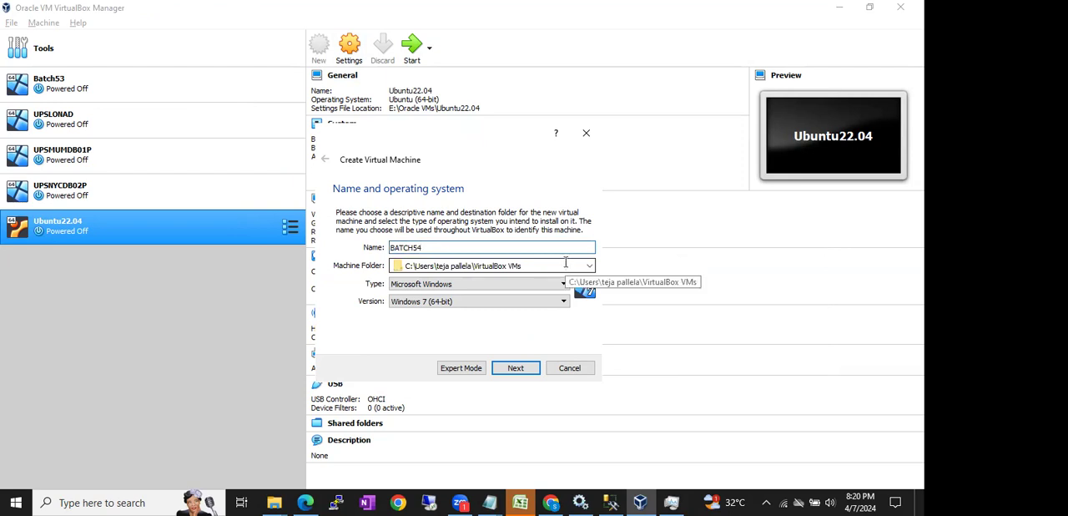
- Switch to File Explorer and create a folder named Batch54Vms on Local Disk (E:)
key("super+e")
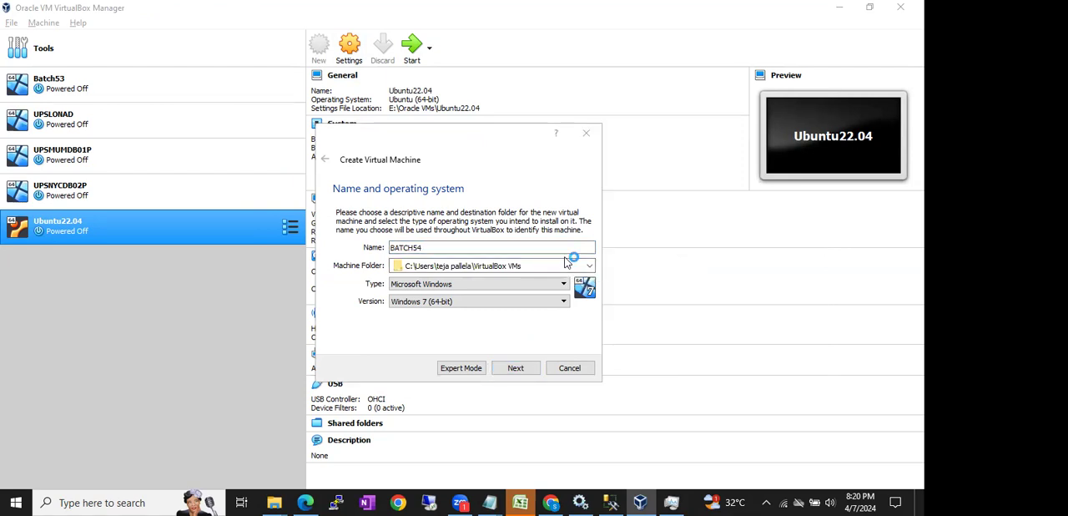
left_click(67, 244)
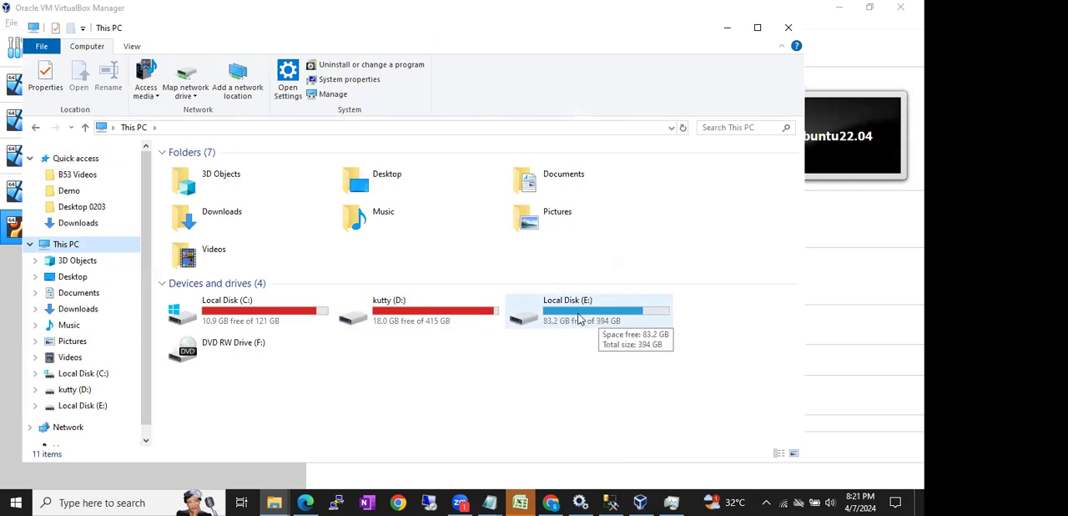
double_click(579, 318)
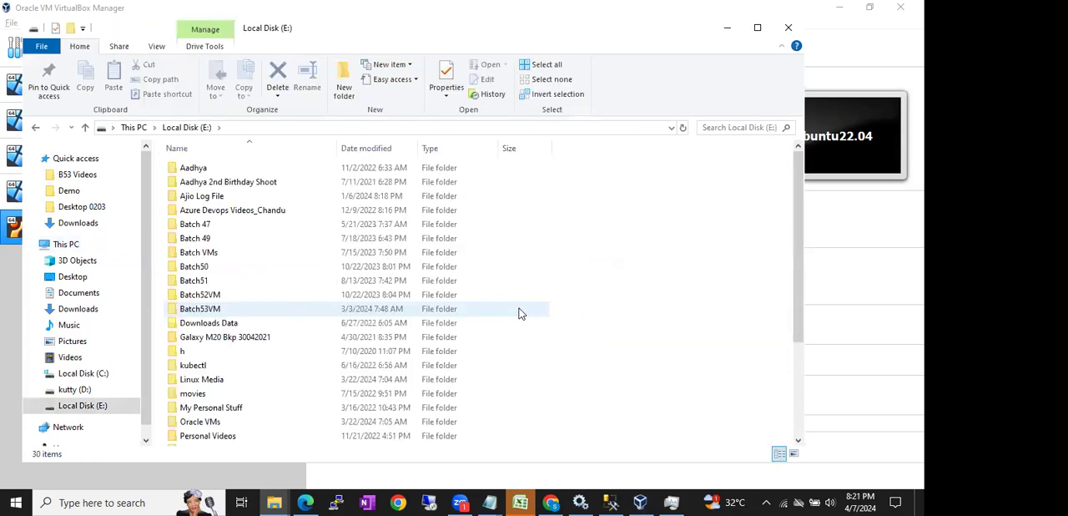
key("ctrl+shift+n")
type("Batch54Vms")
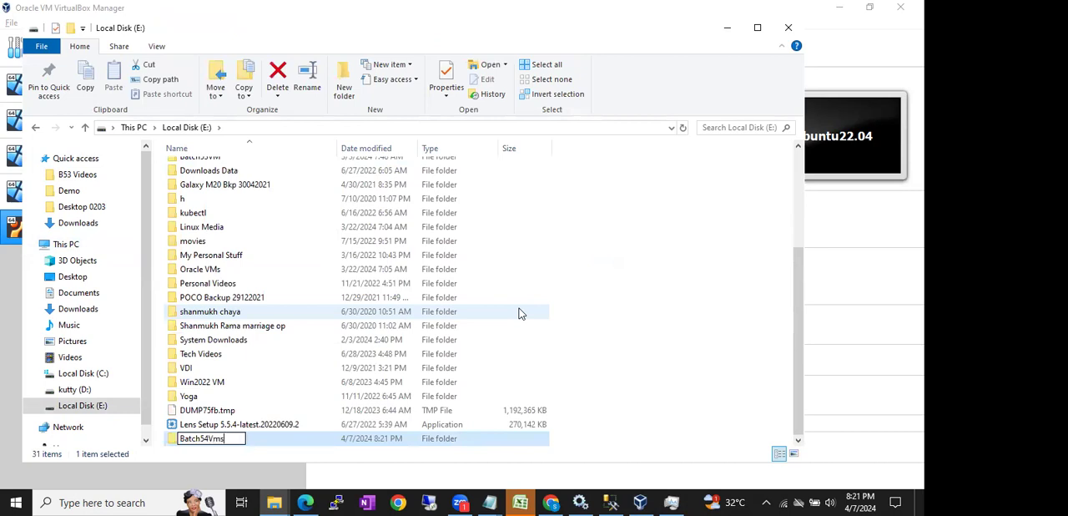
key("Return")
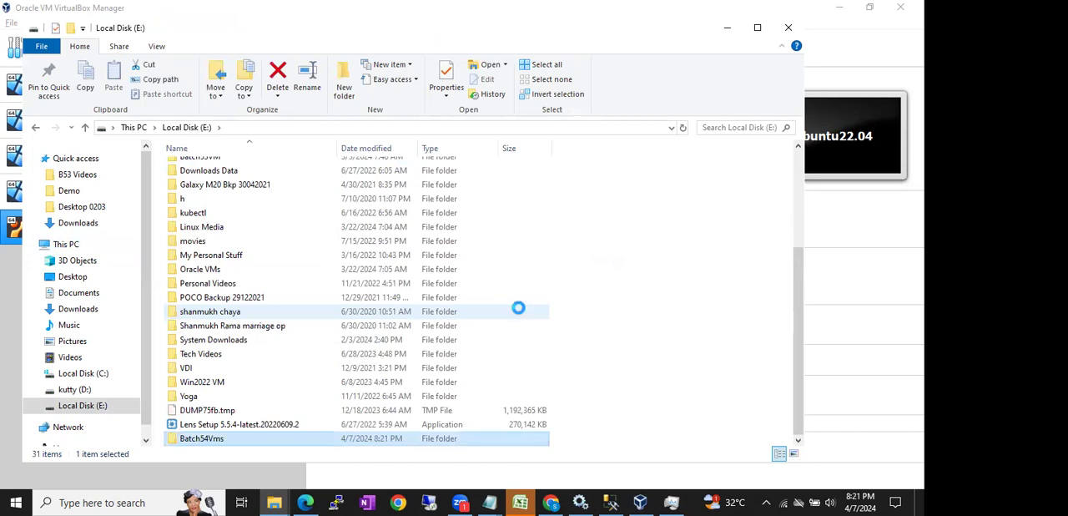
- Copy the path of the Batch54Vms folder and set the new virtual machine's folder to E:\Batch54Vms in VirtualBox
double_click(239, 439)
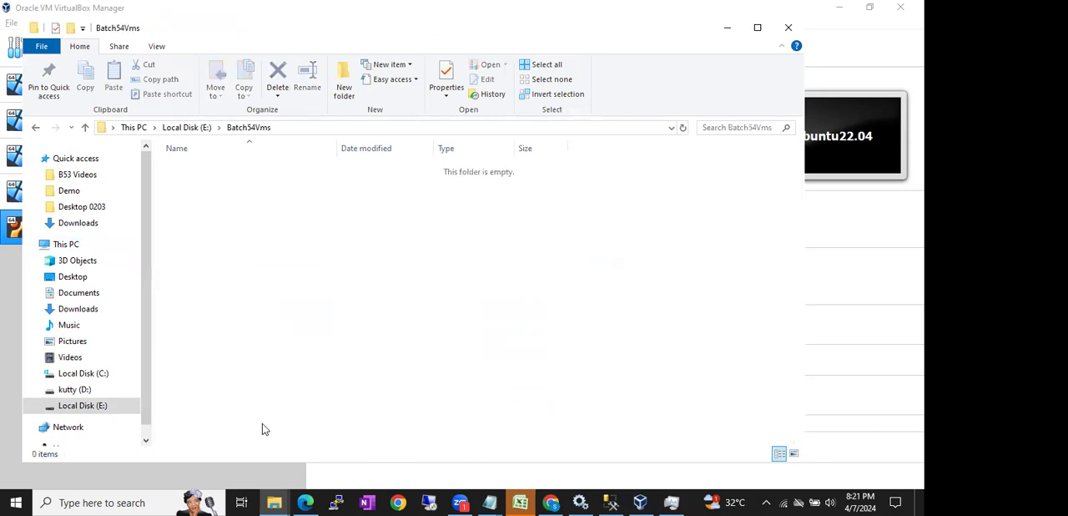
left_click(285, 128)
key("ctrl+c")
left_click(727, 28)
left_click(524, 262)
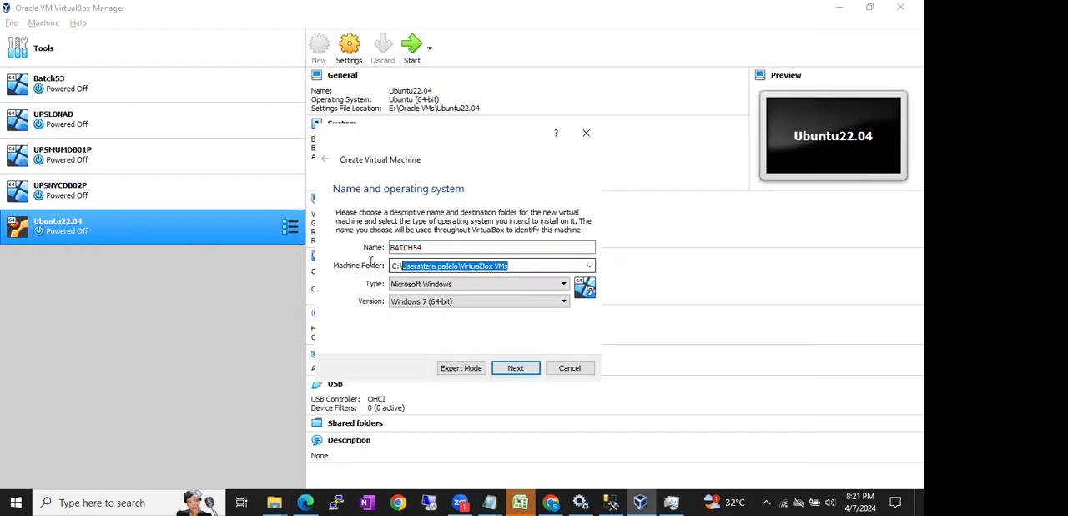
key("ctrl+v")
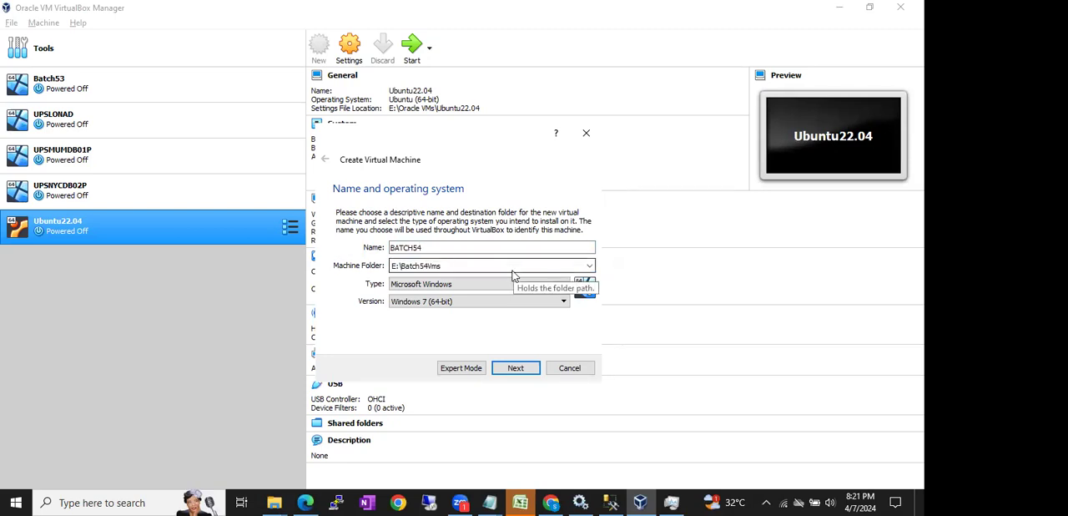
- Keep Microsoft Windows as the new virtual machine's type and set its version to Other Windows (64-bit)
left_click(486, 283)
left_click(486, 285)
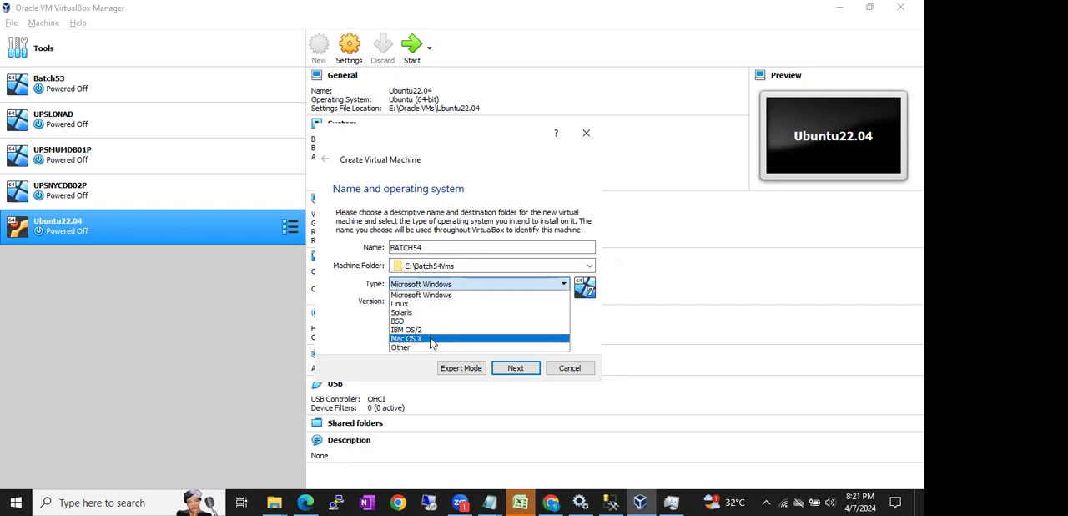
left_click(438, 295)
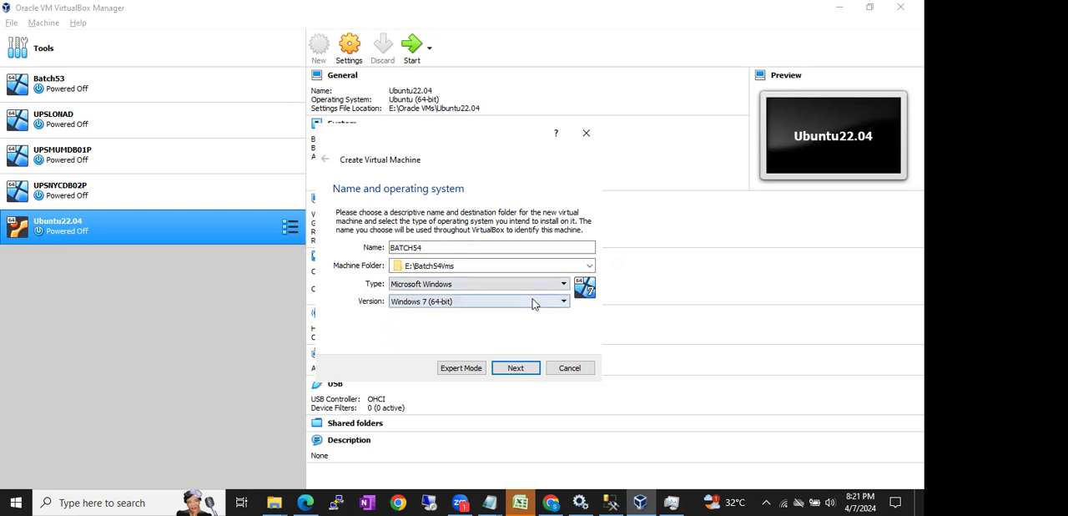
left_click(462, 304)
scroll(464, 350, "down", 3)
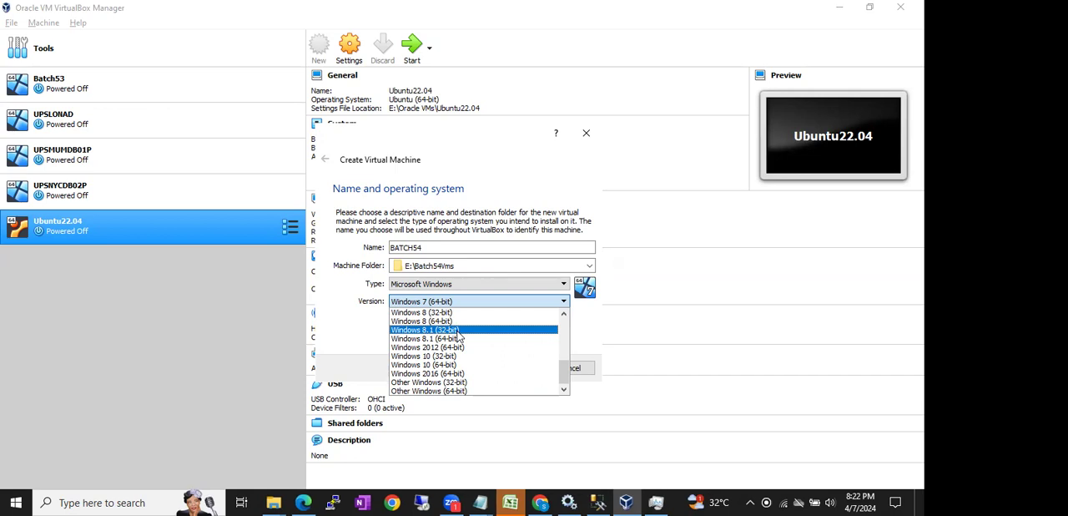
left_click(462, 392)
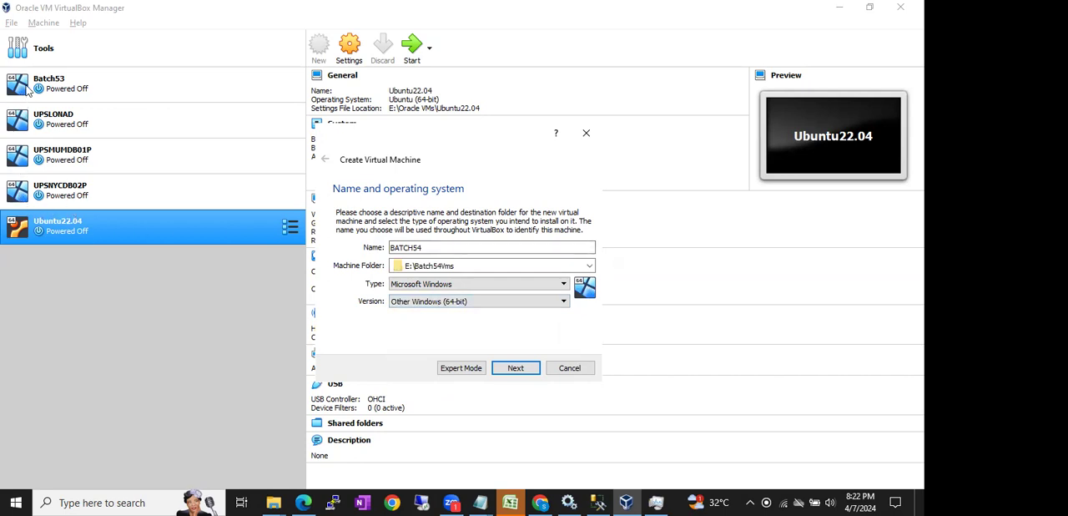
- Alternate the version between Windows 2016 (64-bit) and Other Windows (64-bit) to compare their icons, ending on Other Windows (64-bit)
left_click(433, 302)
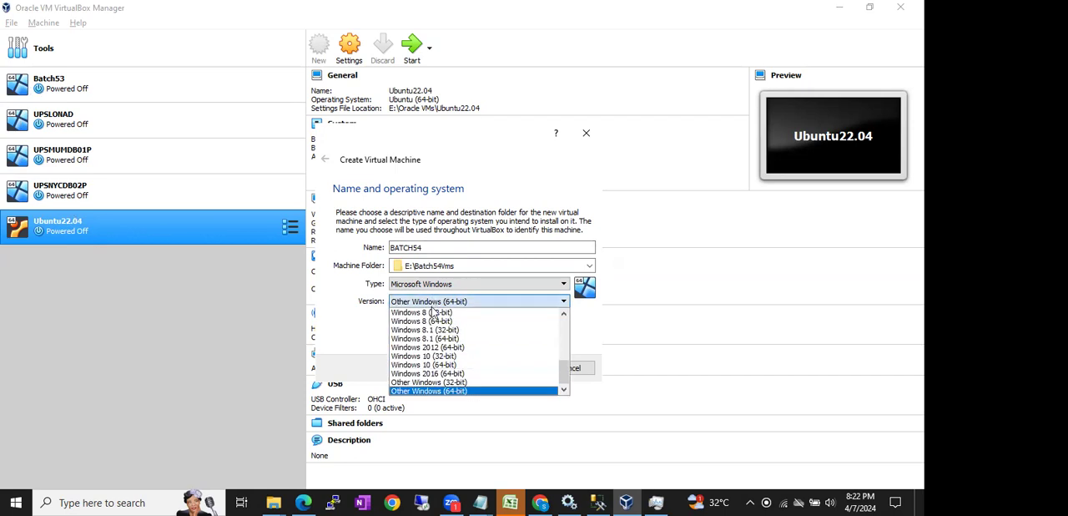
left_click(436, 372)
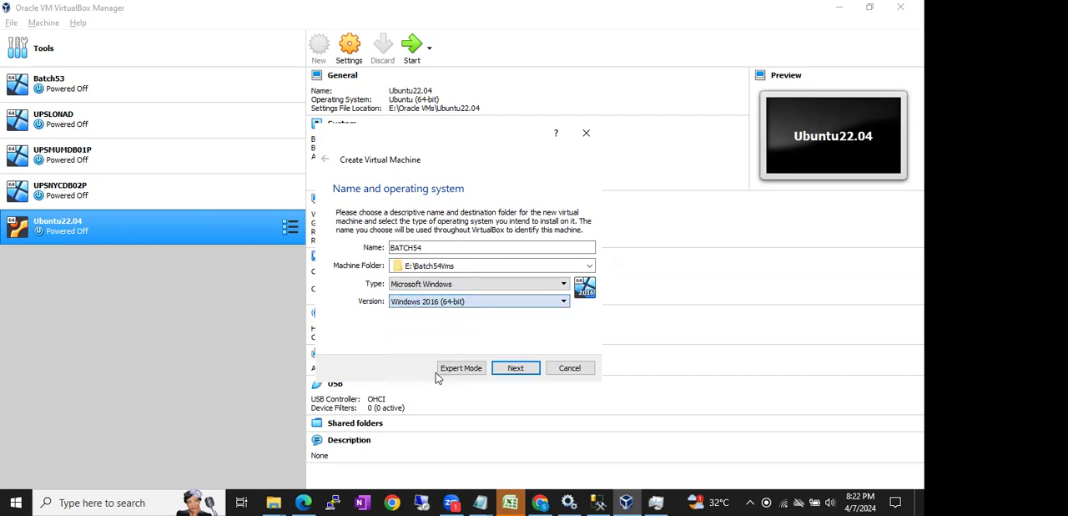
left_click(414, 301)
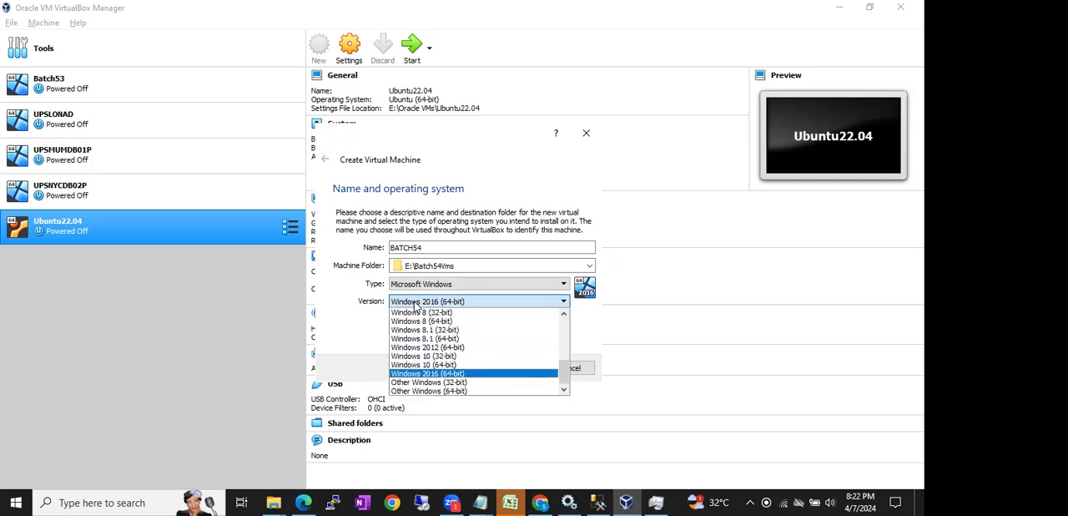
left_click(423, 391)
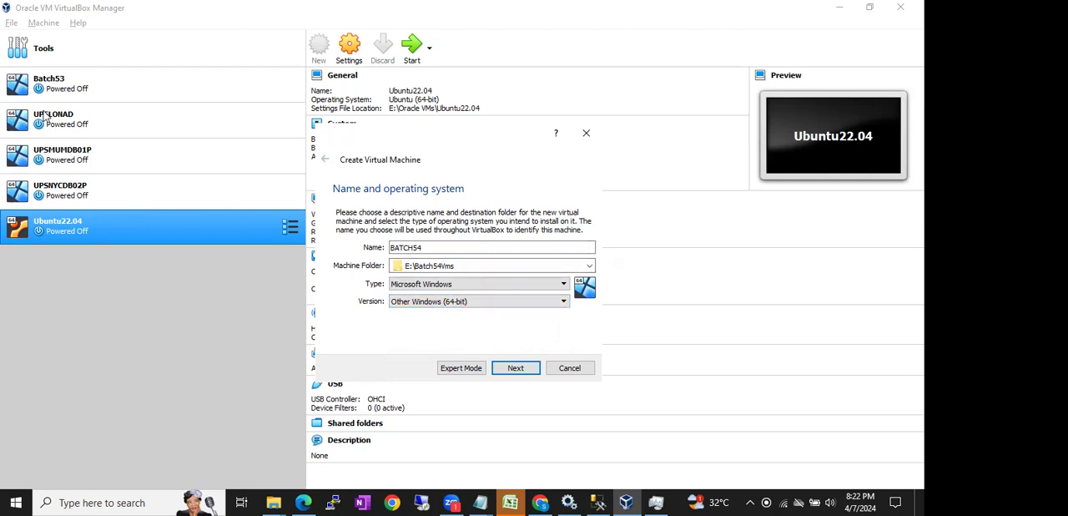
left_click(425, 306)
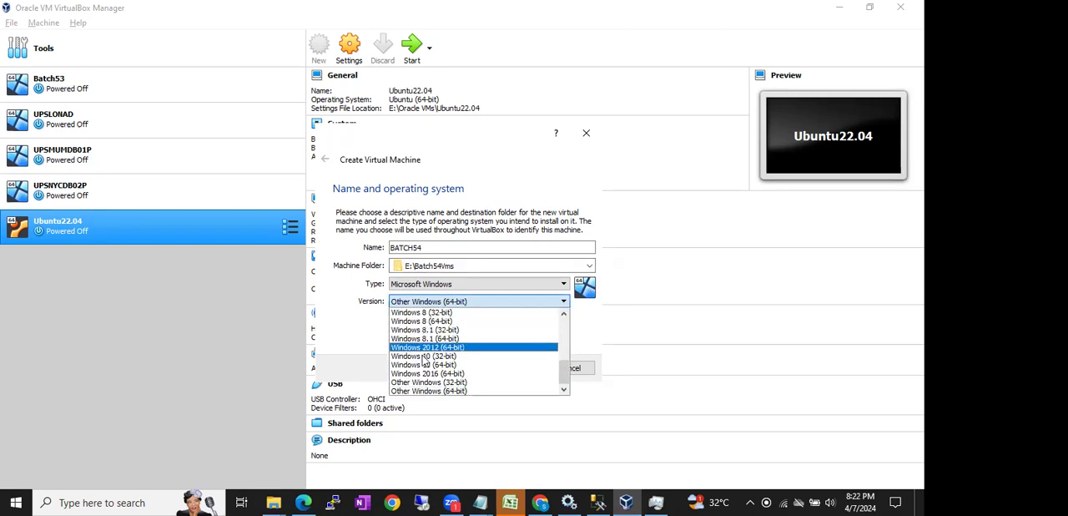
left_click(430, 370)
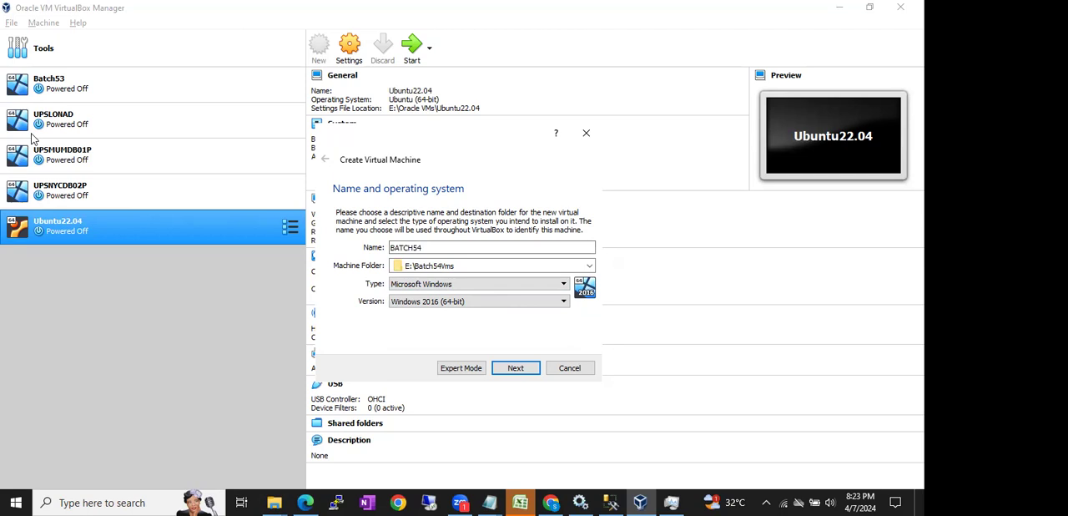
left_click(410, 300)
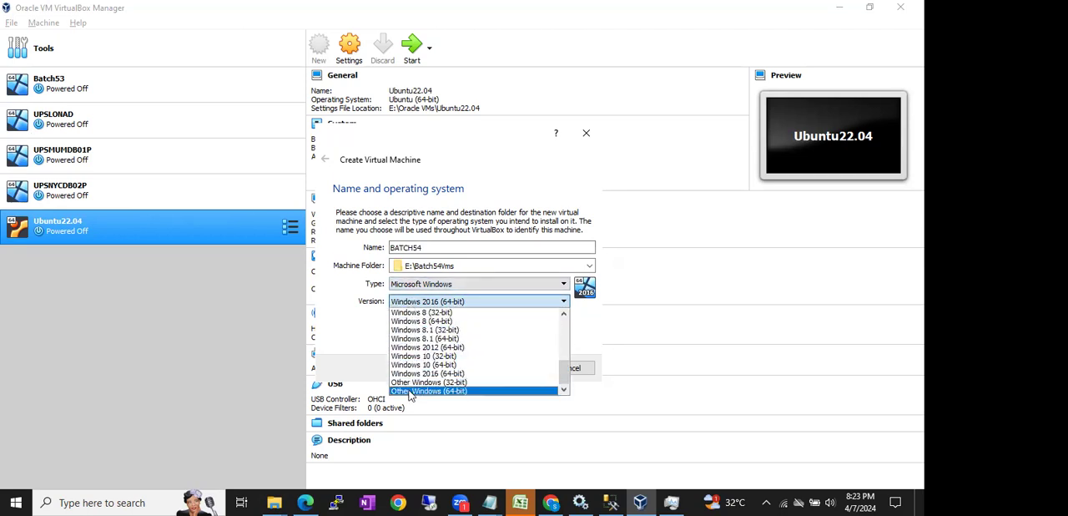
left_click(409, 391)
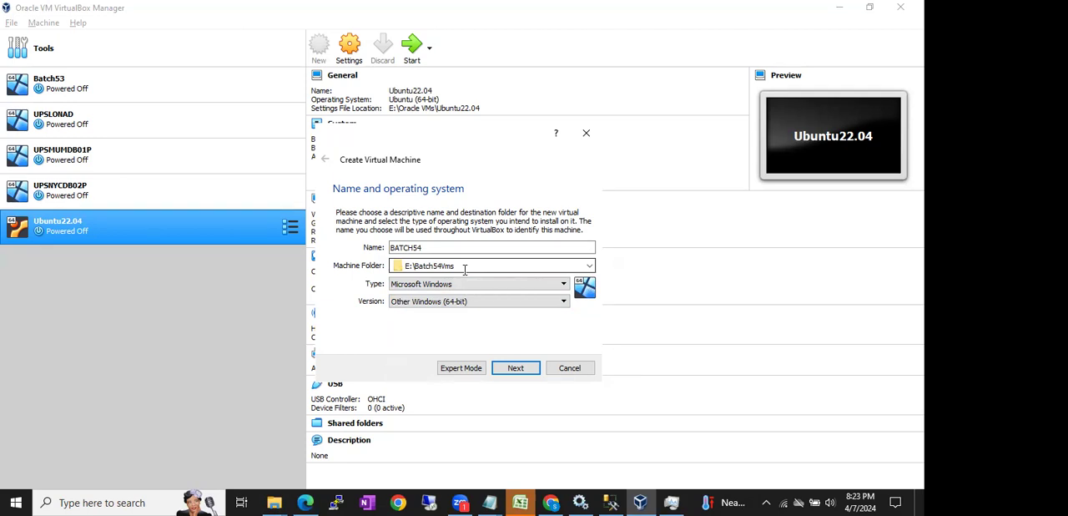
- Check the version choices, leave Other Windows (64-bit) selected, and highlight the machine folder path
left_click(472, 302)
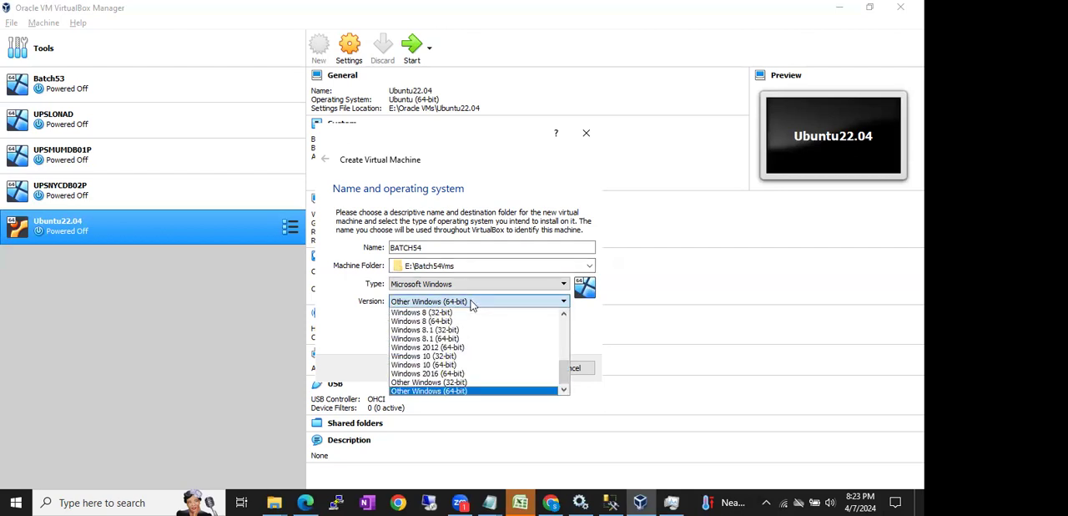
left_click(478, 264)
left_click(469, 266)
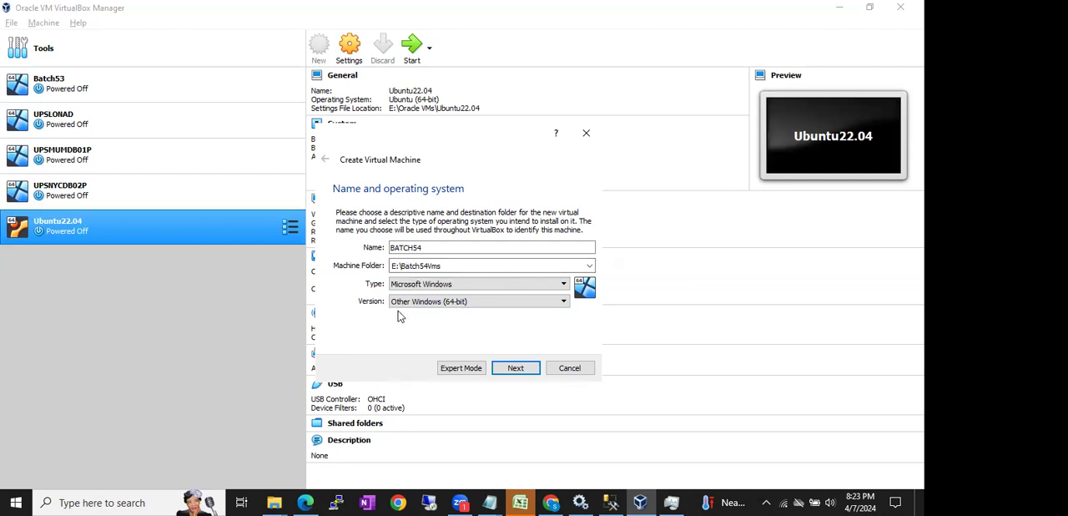
type("s")
left_click_drag(446, 267, 386, 269)
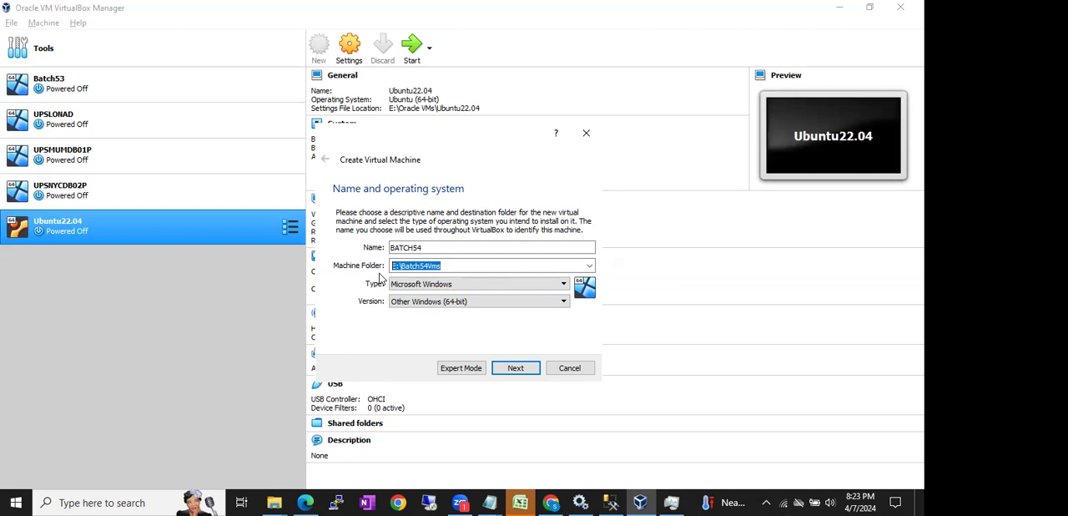
- Switch to the Batch54.drawio diagram in Chrome and point out the RAM block and a disk in the storage pool
left_click(551, 502)
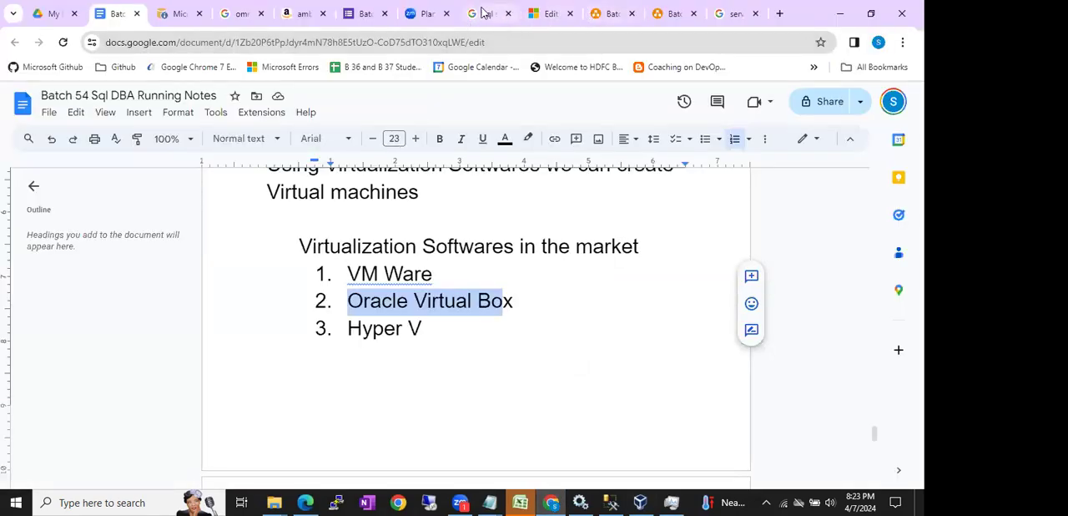
left_click(674, 14)
scroll(370, 237, "up", 3)
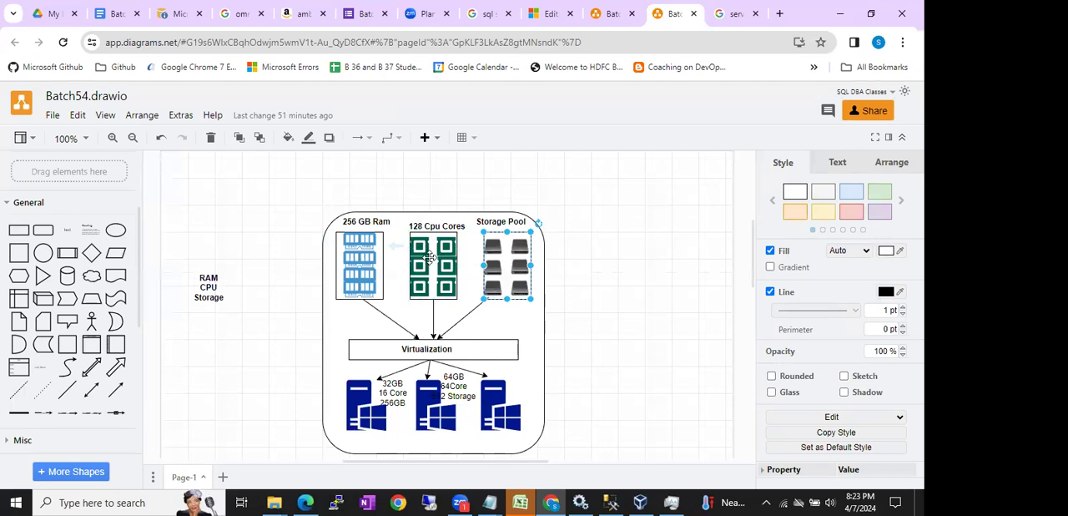
left_click(382, 249)
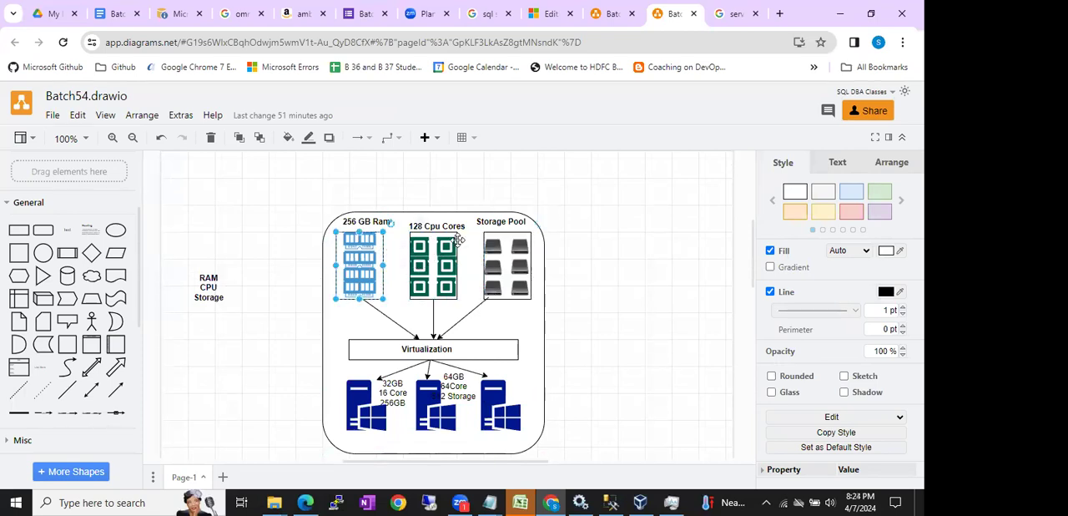
mouse_move(446, 238)
left_click(622, 238)
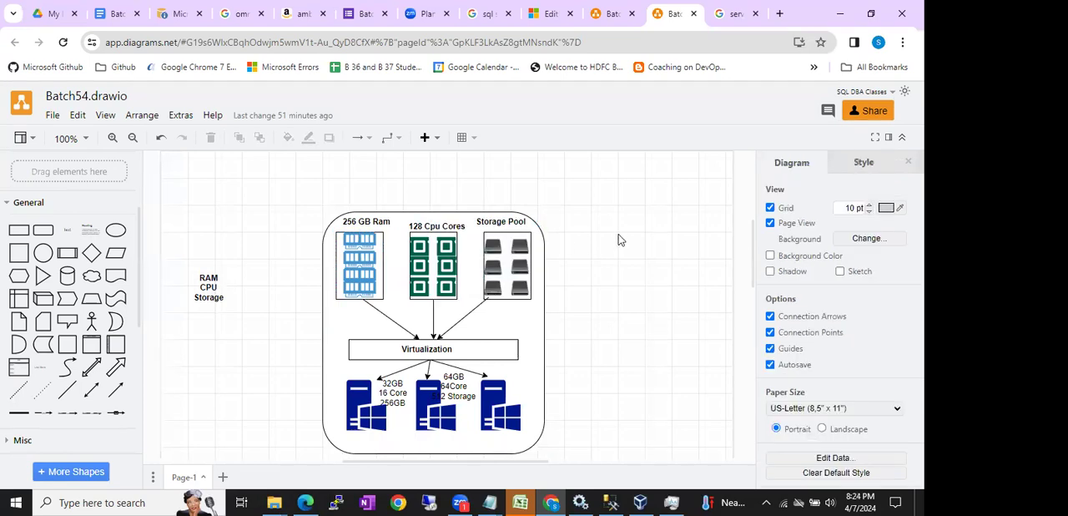
left_click(502, 231)
left_click(489, 246)
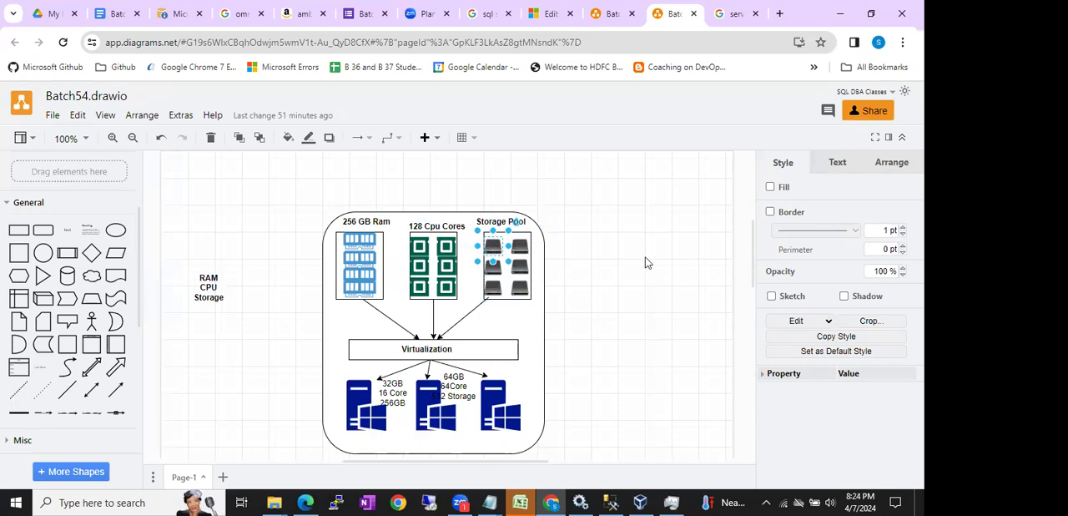
- Return to VirtualBox Manager and highlight the new virtual machine's folder path again
left_click(640, 502)
left_click_drag(443, 265, 392, 264)
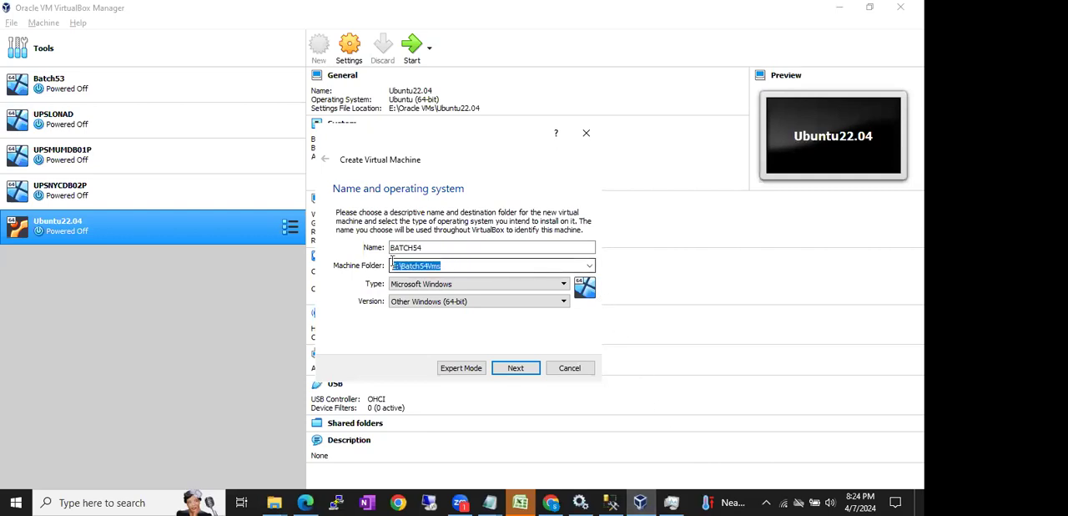
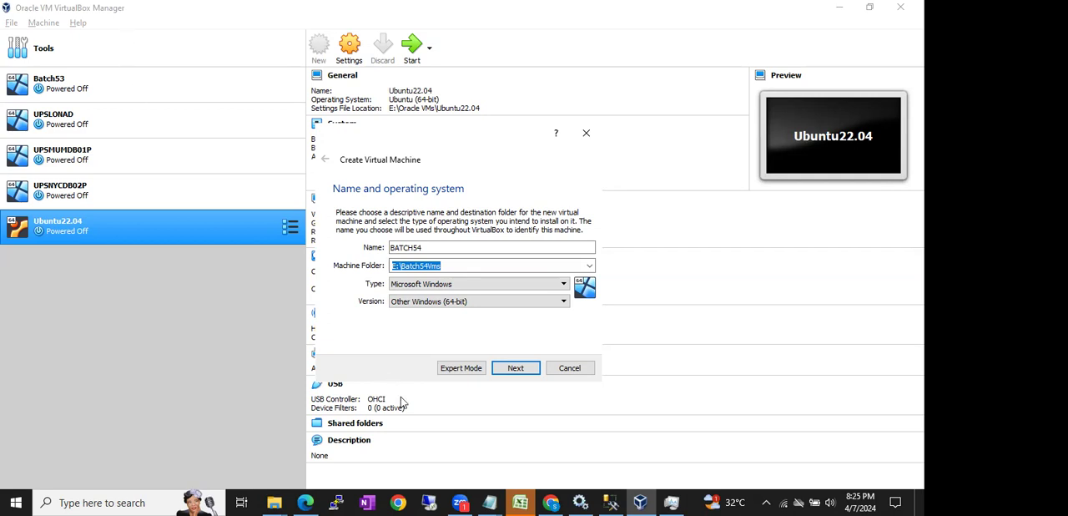
- Continue to the virtual machine's memory size settings and check the host's memory usage in Task Manager
mouse_move(469, 501)
left_click(517, 371)
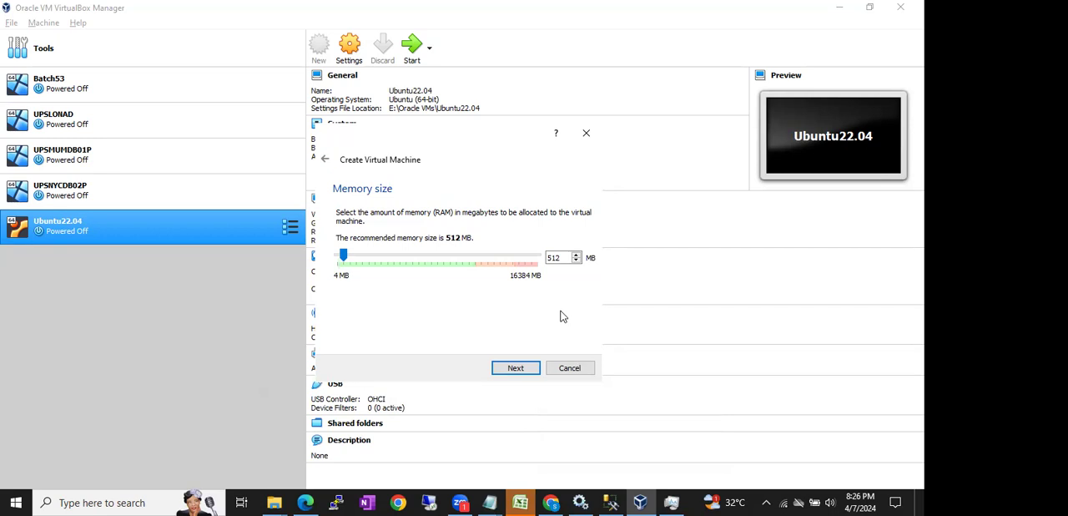
left_click_drag(561, 257, 536, 257)
left_click(672, 502)
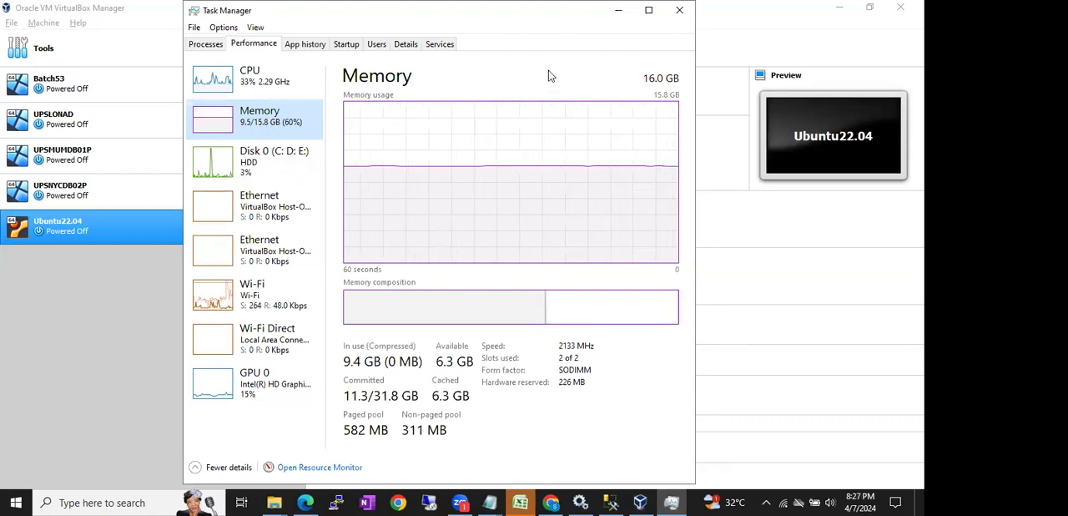
left_click(616, 10)
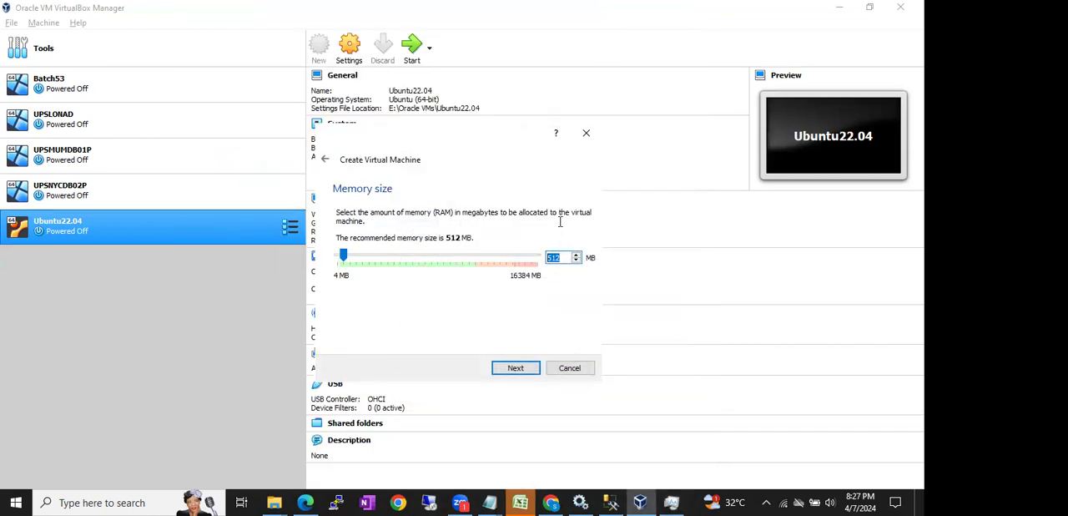
- Set the virtual machine's memory size to 3072 MB and highlight the value
type("3072")
left_click_drag(566, 259, 530, 257)
left_click(564, 258)
left_click_drag(564, 258, 543, 262)
left_click(556, 257)
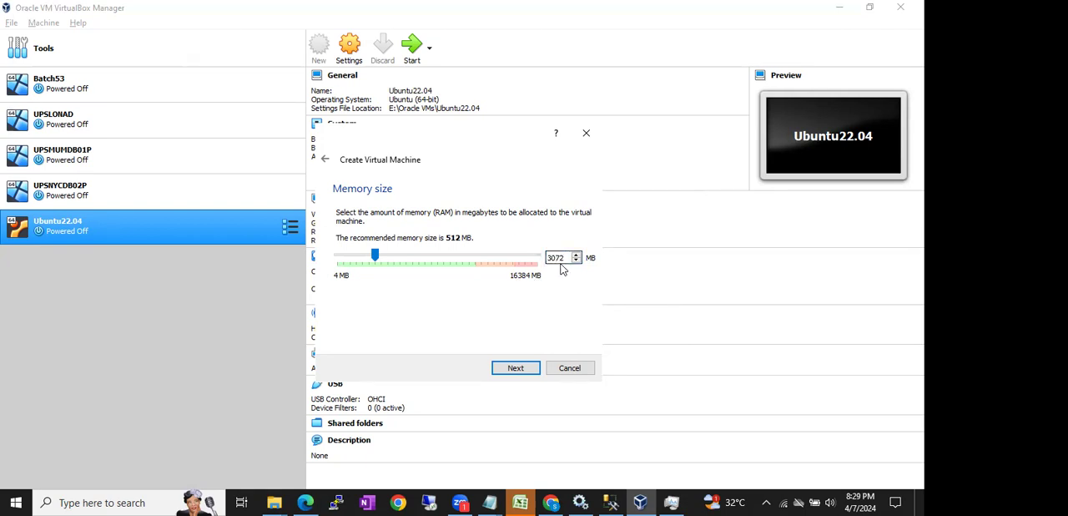
- Compare the virtual machine's memory allocation with the host's memory usage in Task Manager
left_click(671, 501)
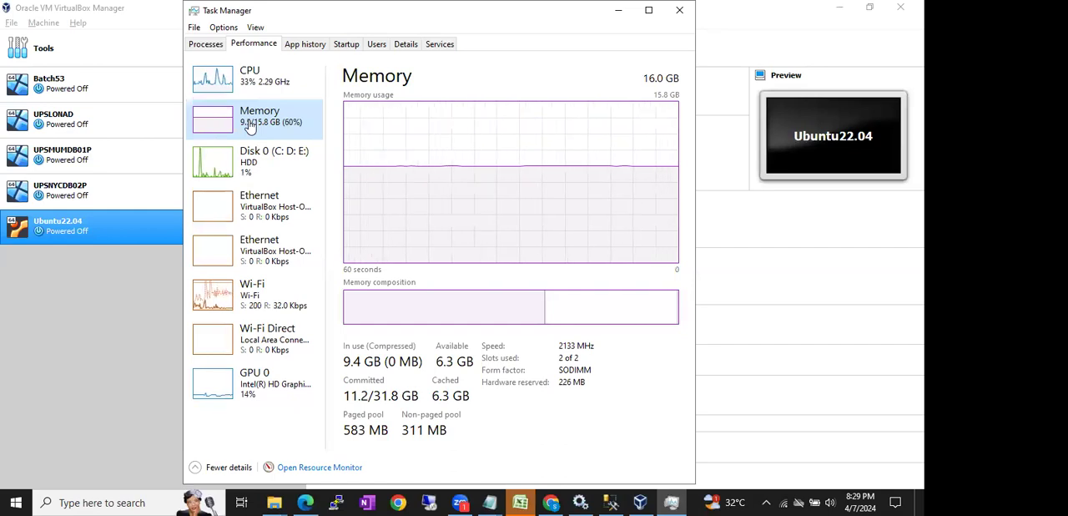
left_click(615, 11)
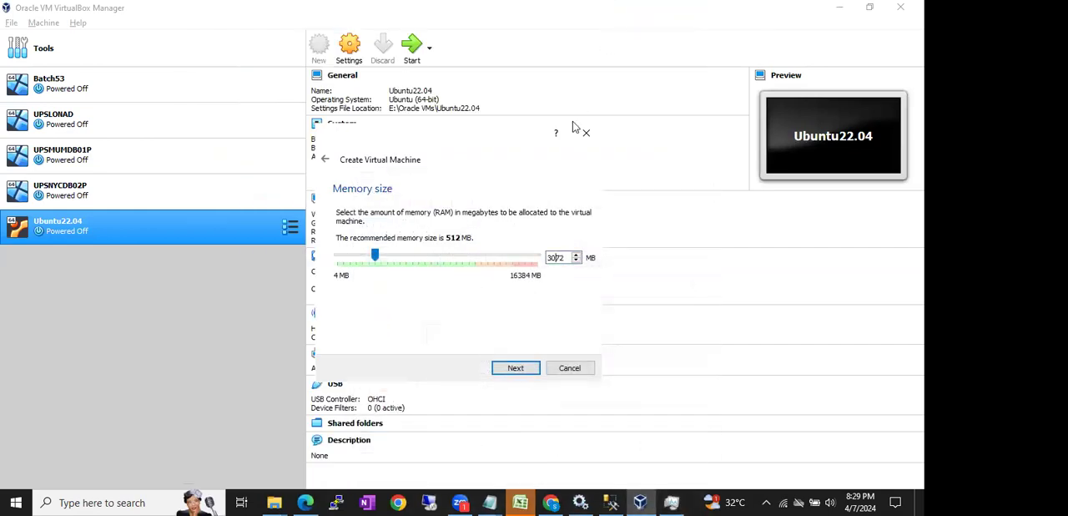
double_click(559, 258)
left_click(672, 500)
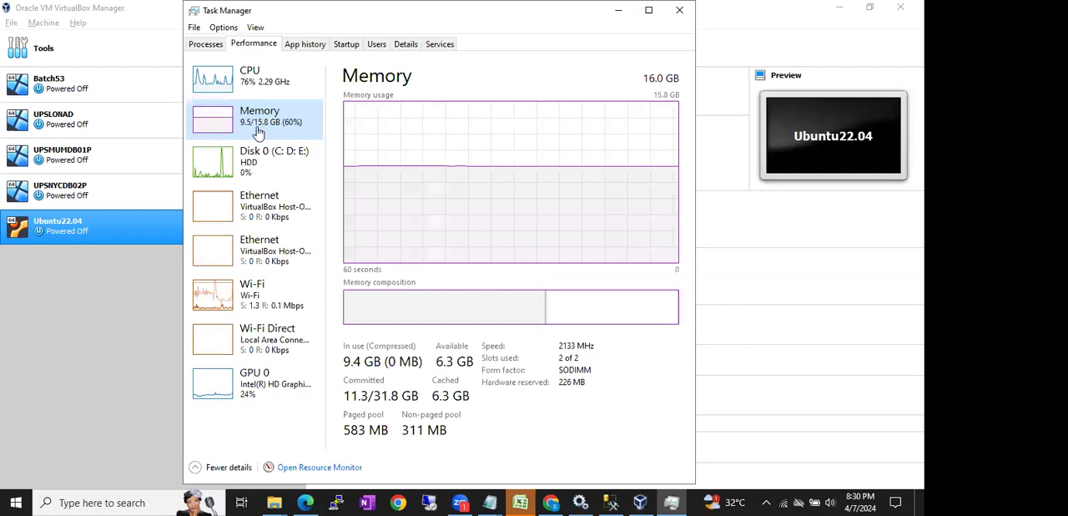
left_click(618, 10)
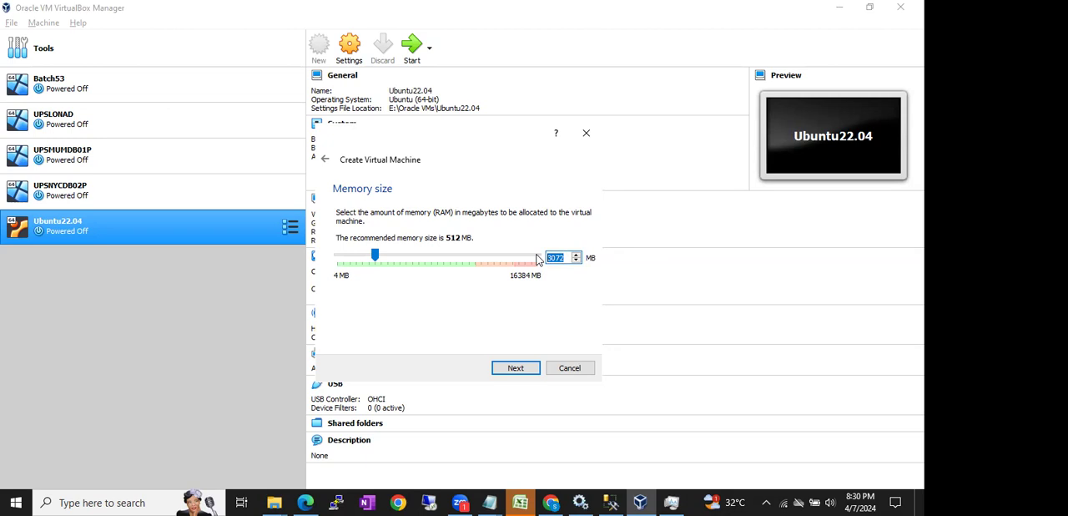
- Close Task Manager, reopen it through the Windows taskbar, and close it again
left_click(672, 503)
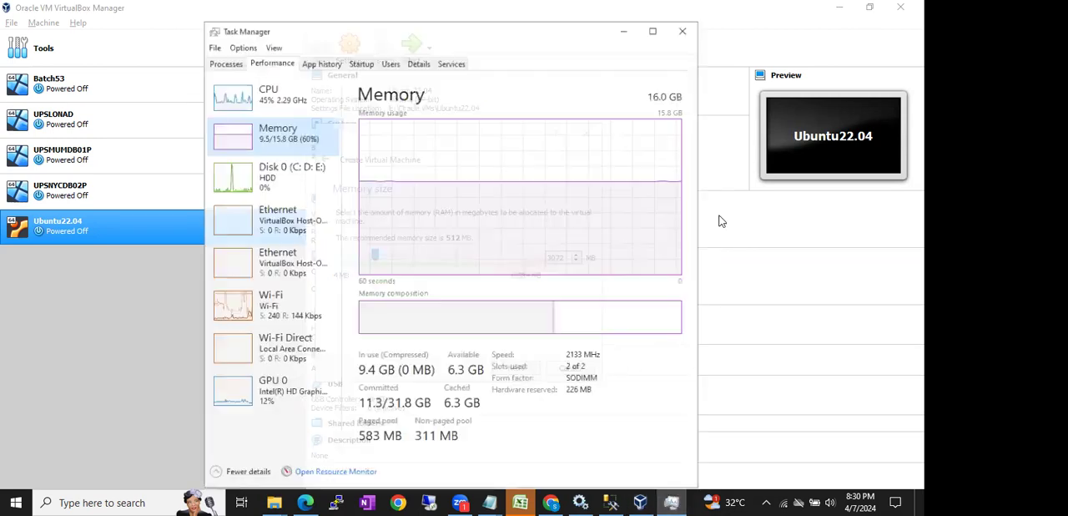
left_click(676, 14)
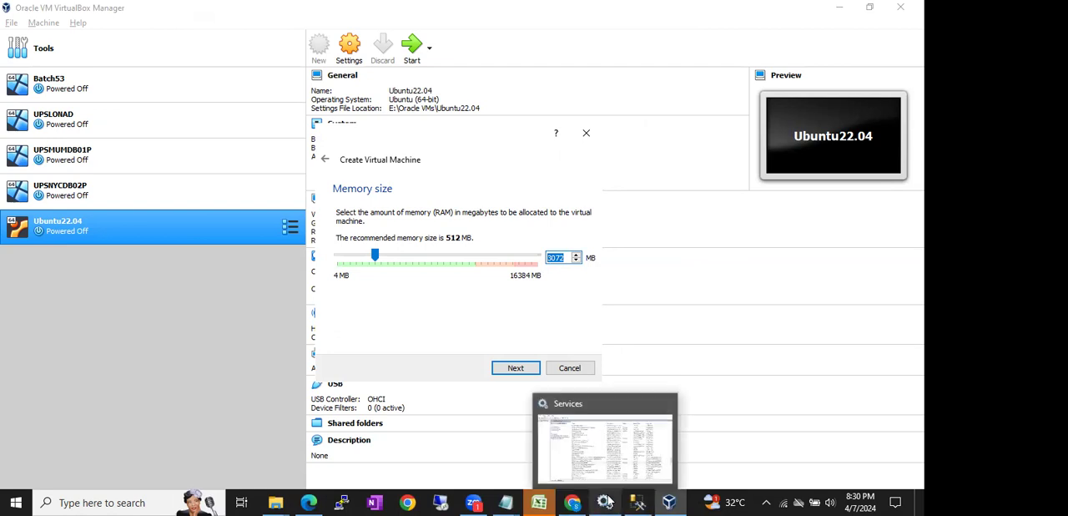
mouse_move(673, 499)
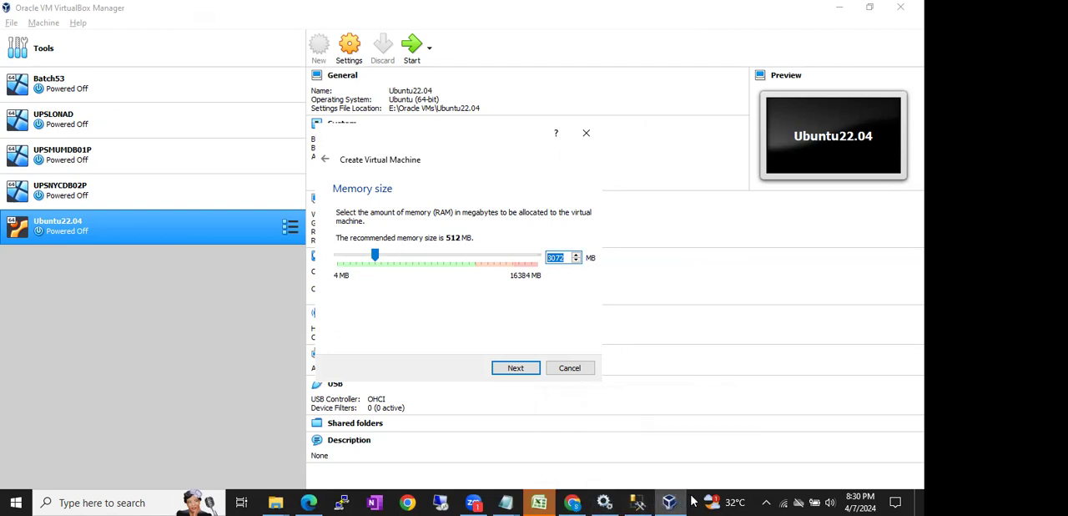
right_click(695, 500)
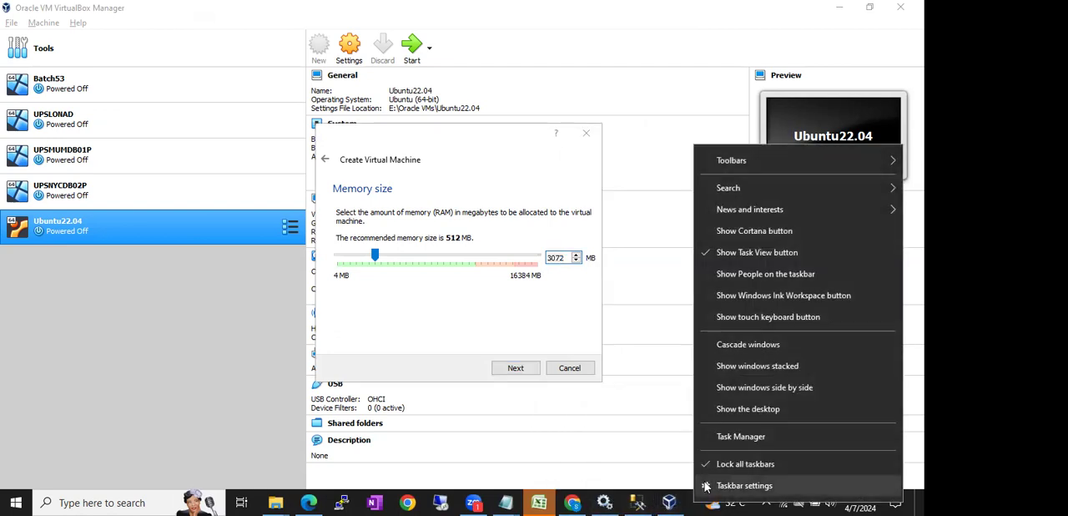
left_click(714, 440)
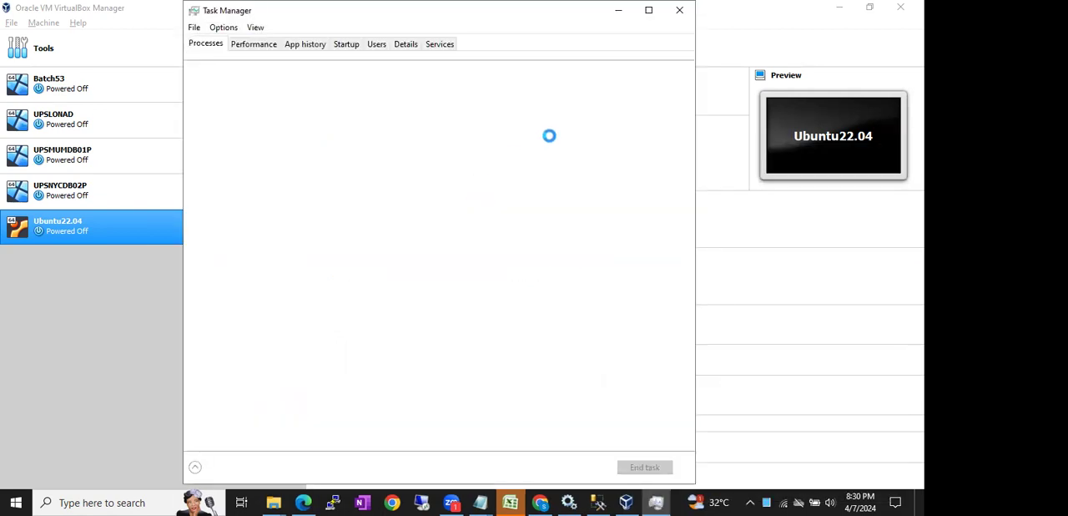
left_click(681, 10)
- Launch Task Manager with the Run command taskmgr and minimize its window
key("super+r")
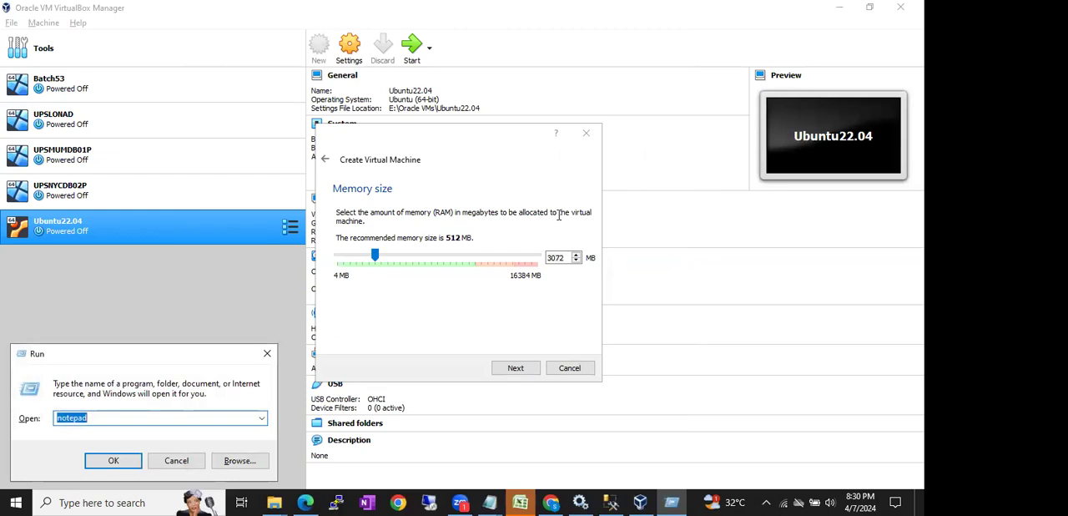
type("taskmgr")
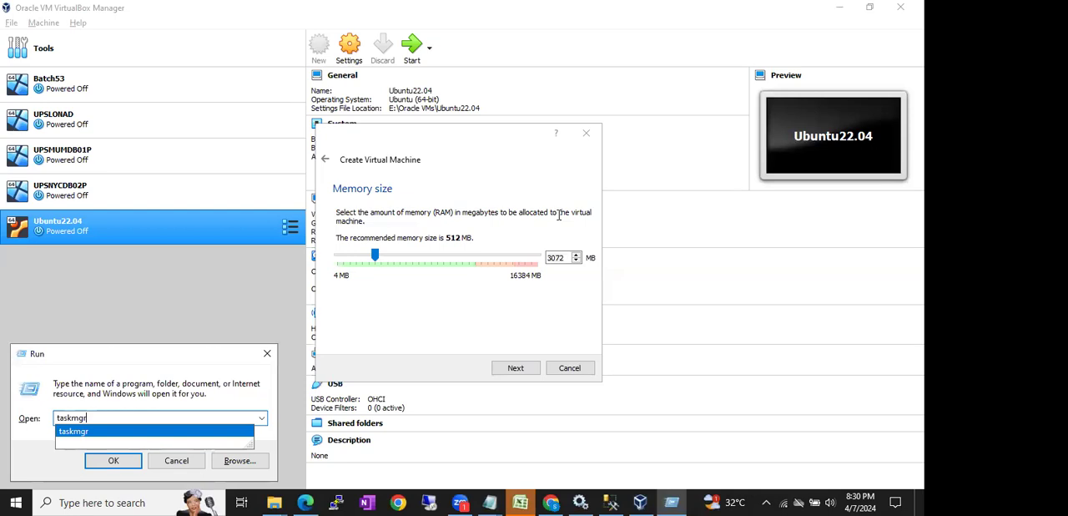
key("Return")
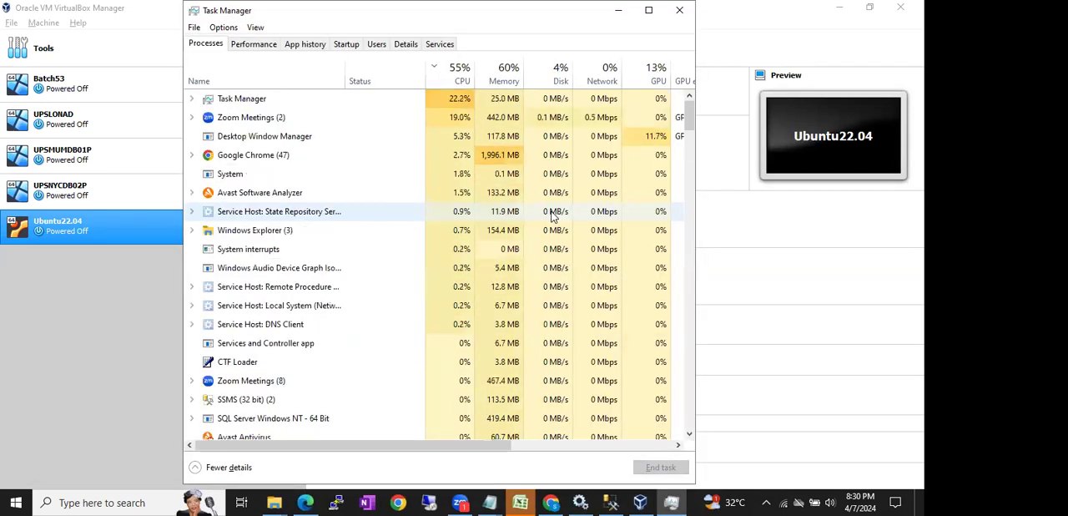
left_click(620, 9)
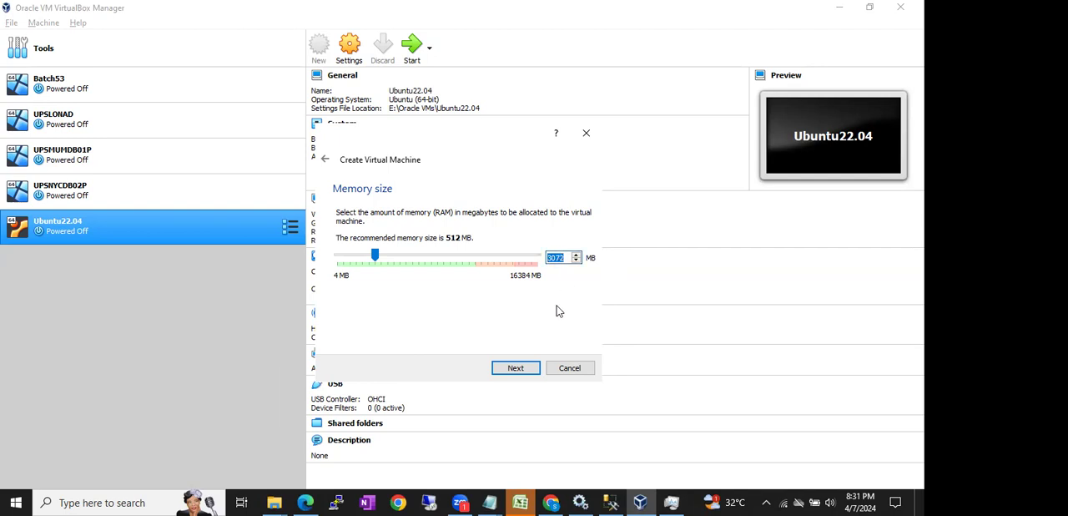
- Accept the memory size and choose a VDI virtual hard disk with dynamically allocated storage
left_click(516, 368)
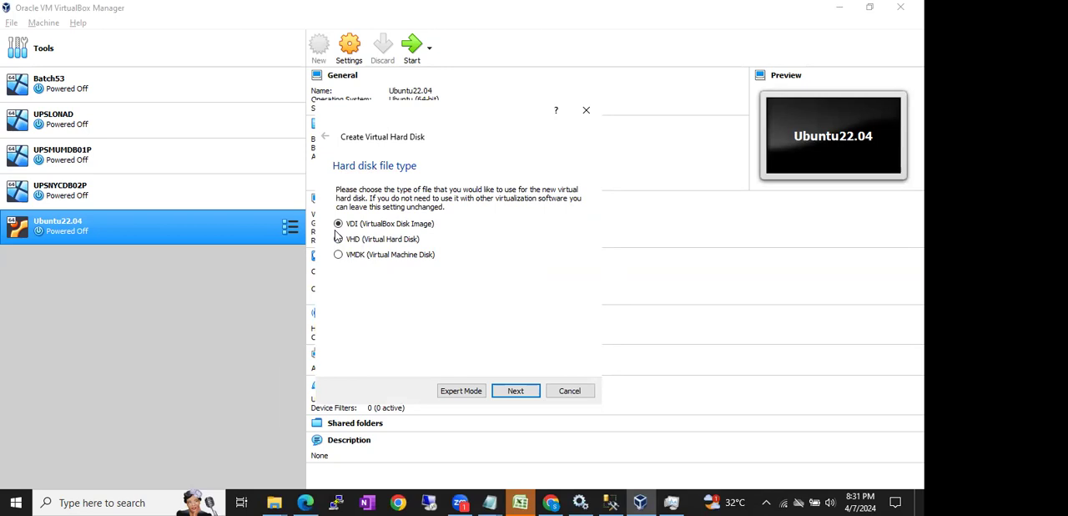
left_click(516, 391)
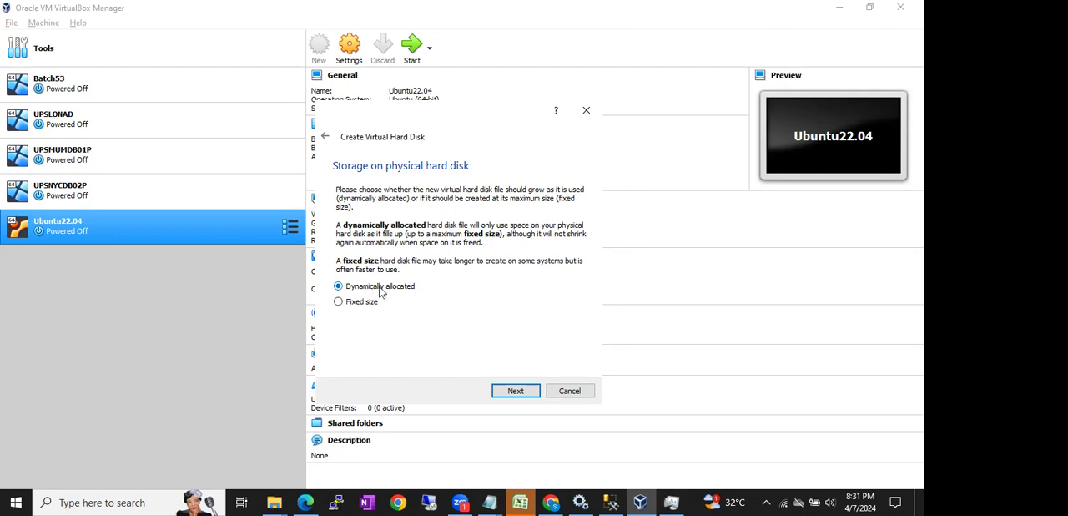
left_click(526, 391)
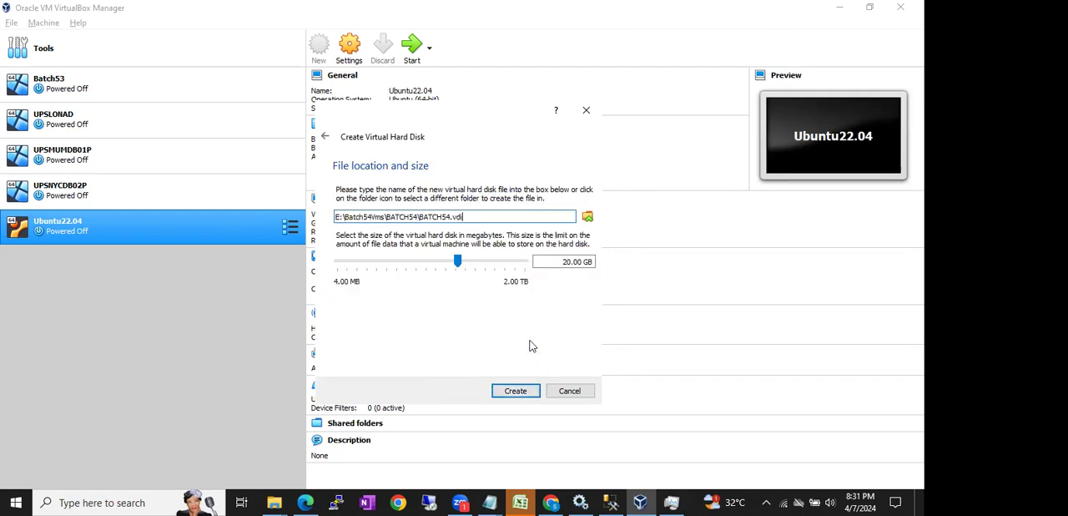
- Set the virtual hard disk size to 25 GB and create the disk
left_click(565, 261)
double_click(565, 261)
type("25")
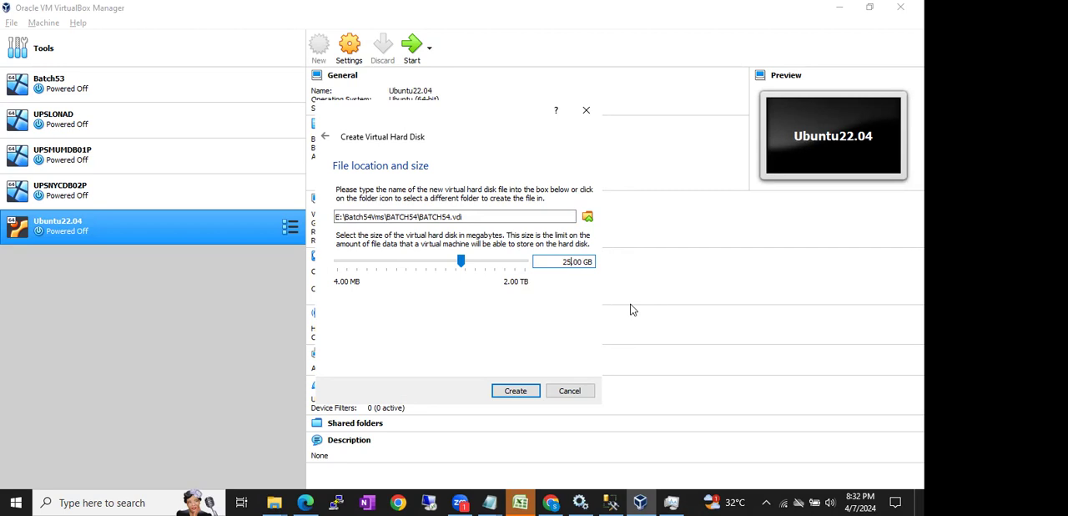
left_click(514, 390)
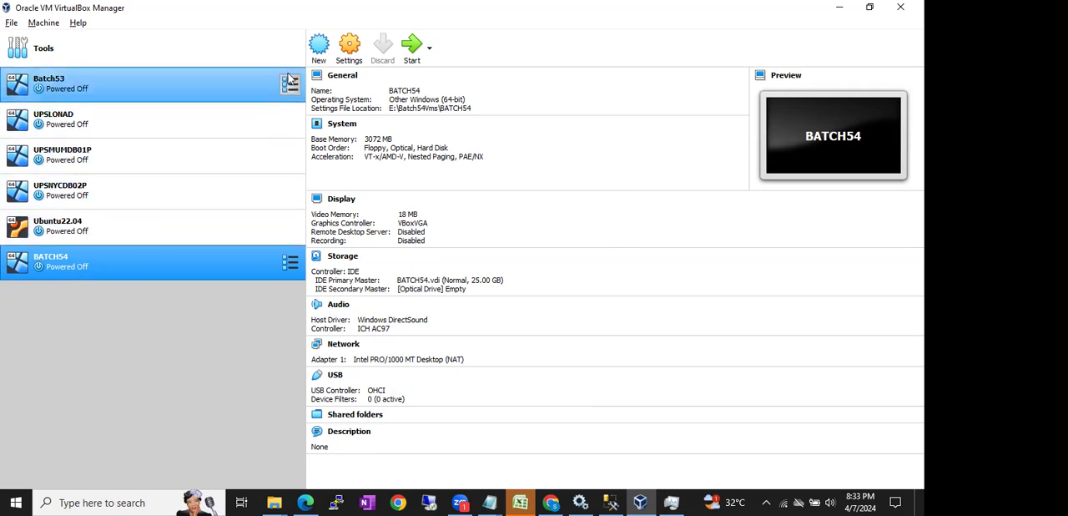
- Start another virtual machine named B54, review the memory page and the Windows version choices, and cancel its creation
left_click(319, 47)
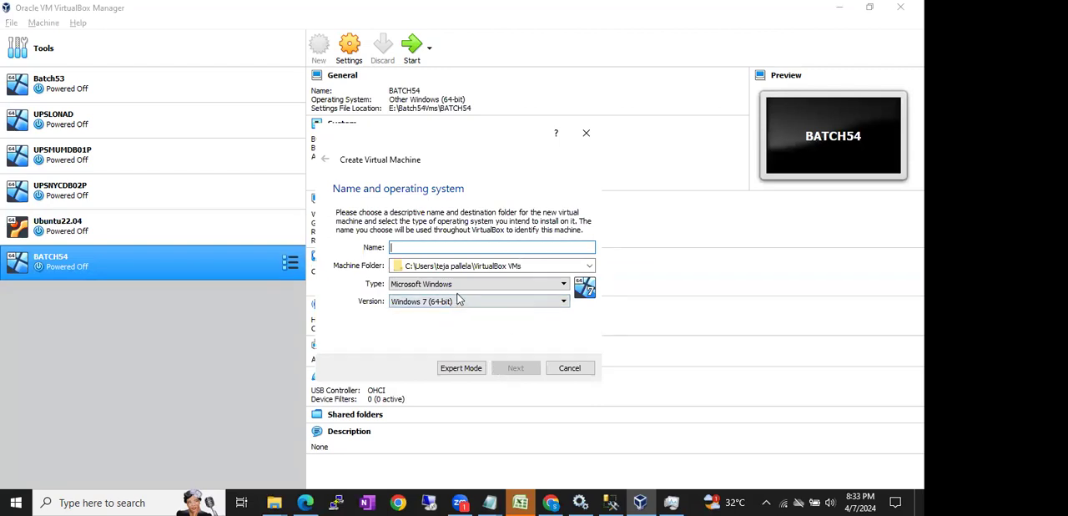
type("B54")
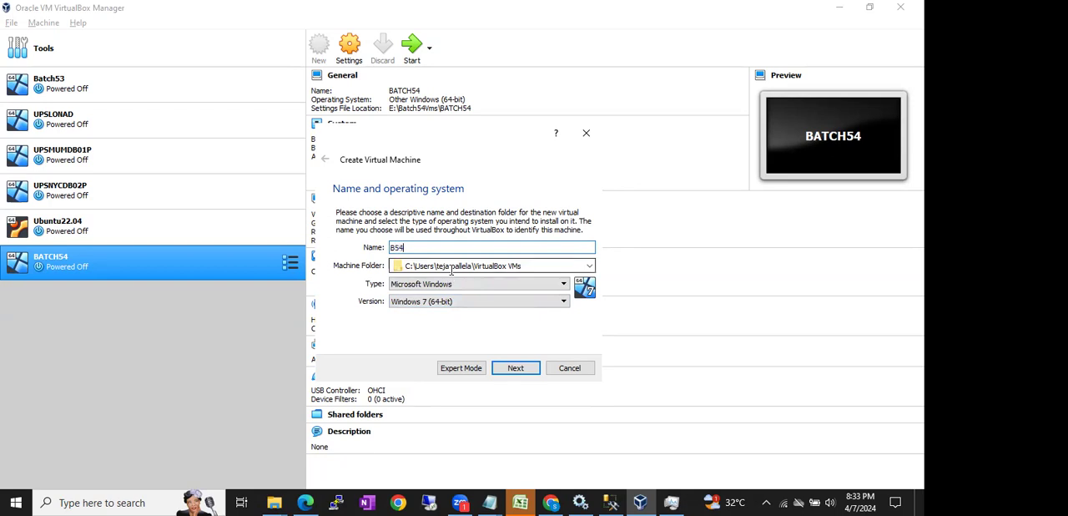
left_click(511, 373)
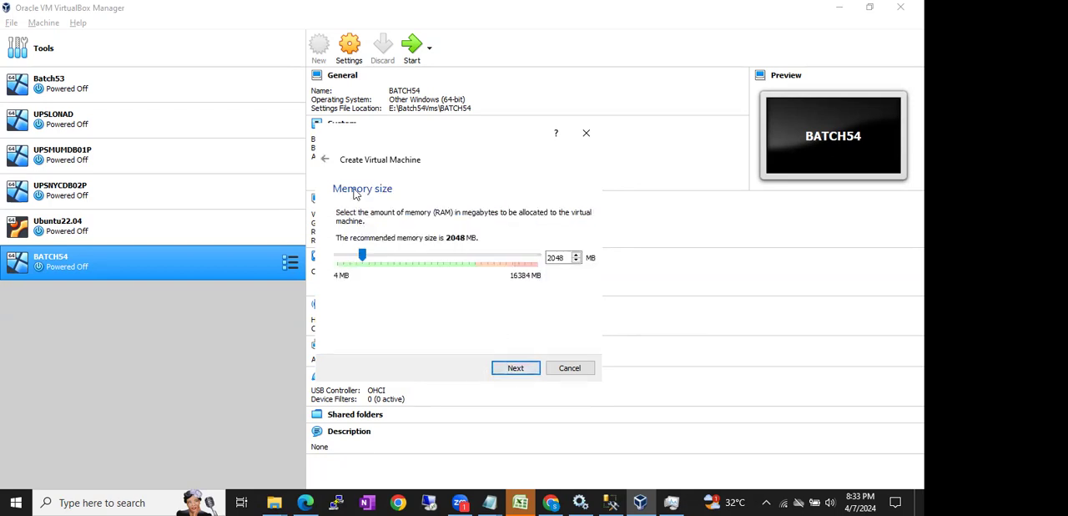
left_click(325, 164)
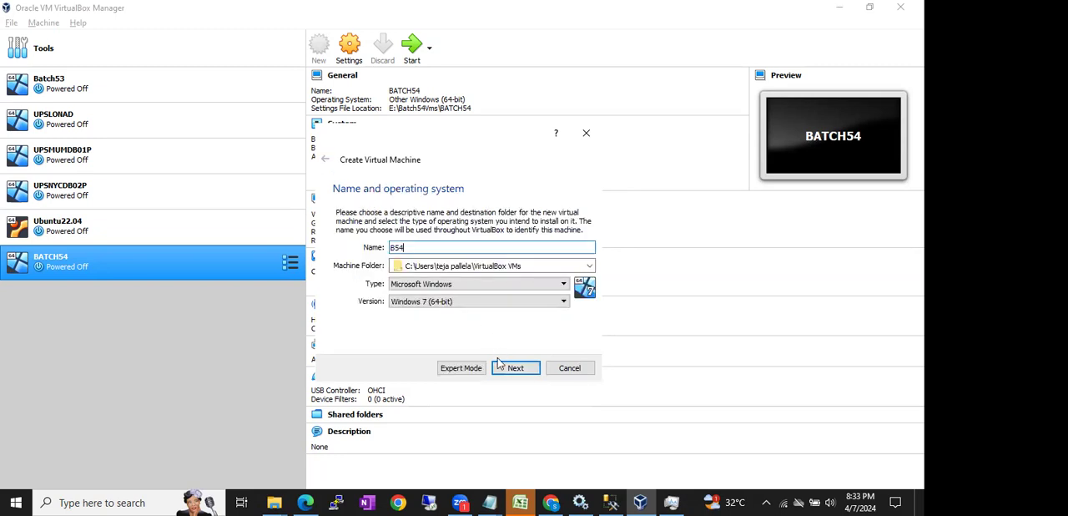
left_click(479, 302)
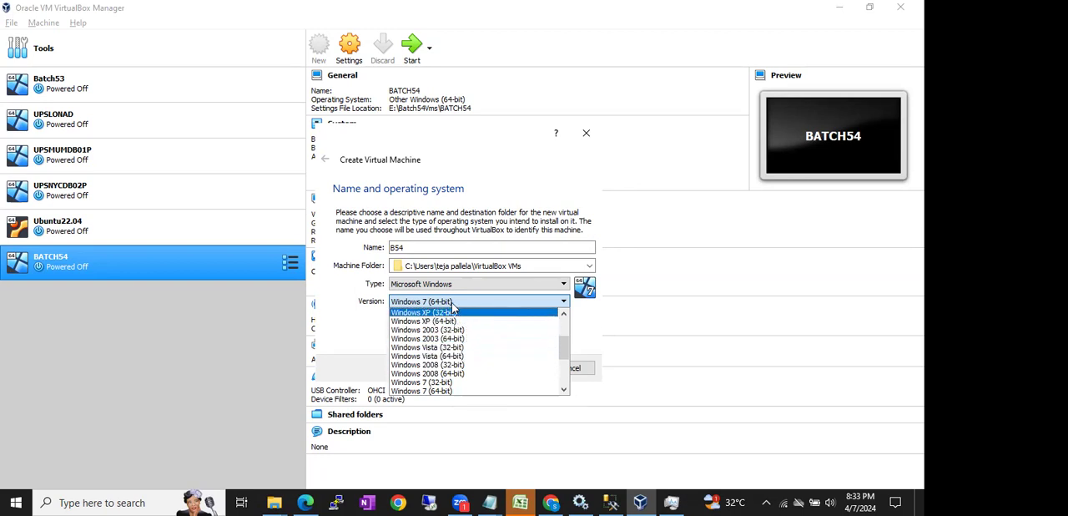
left_click(351, 308)
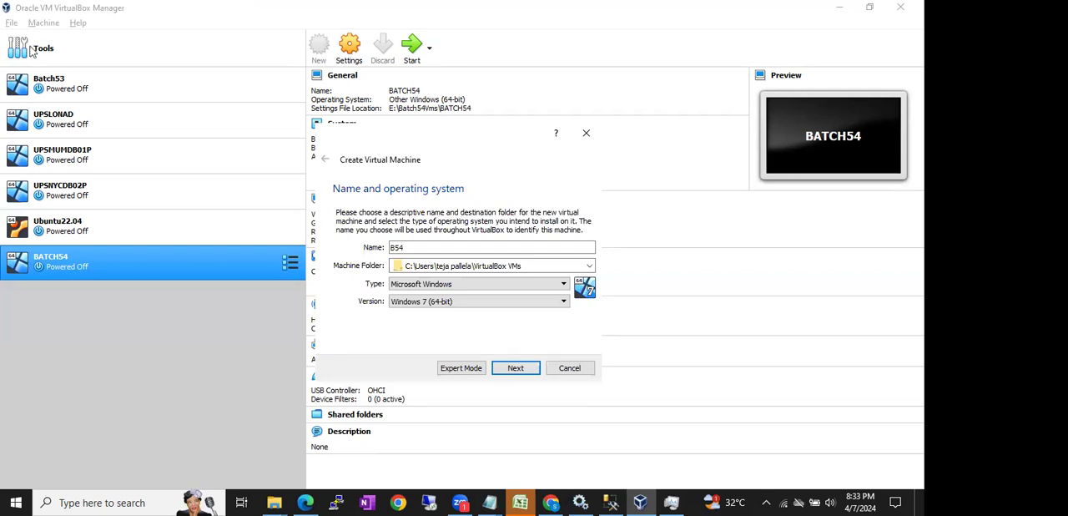
left_click(558, 369)
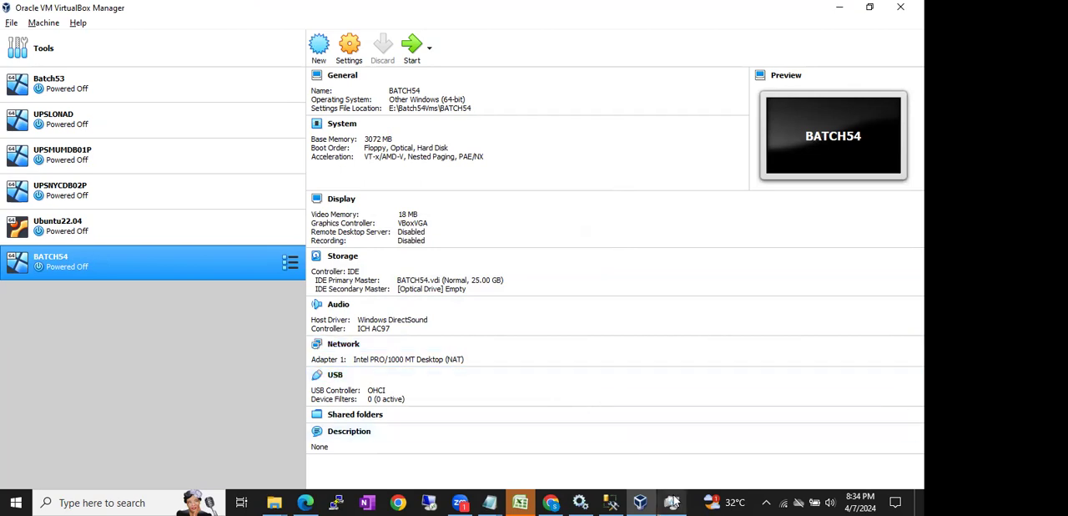
- Switch to Task Manager and examine the host's memory and CPU performance details, including cores and virtualization
mouse_move(674, 502)
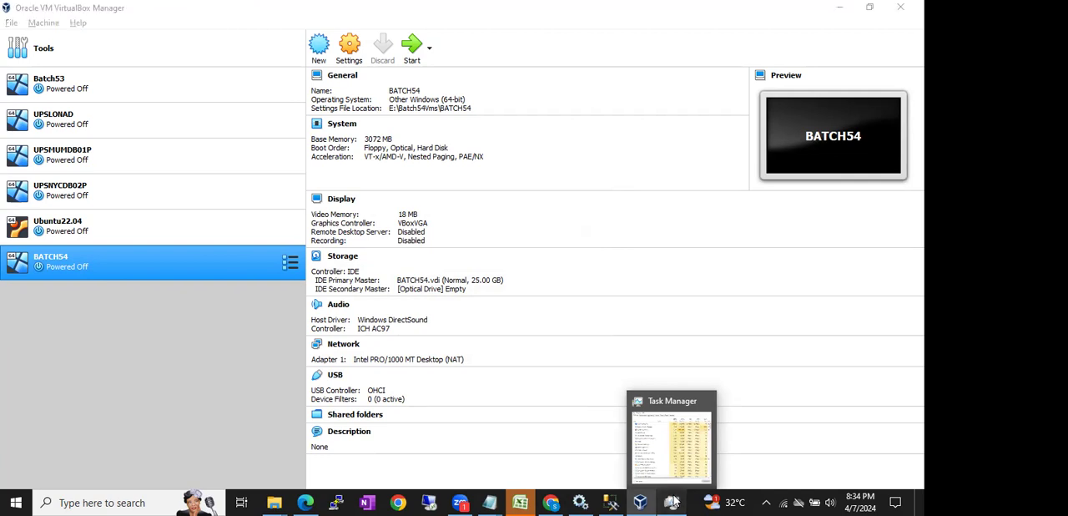
left_click(673, 502)
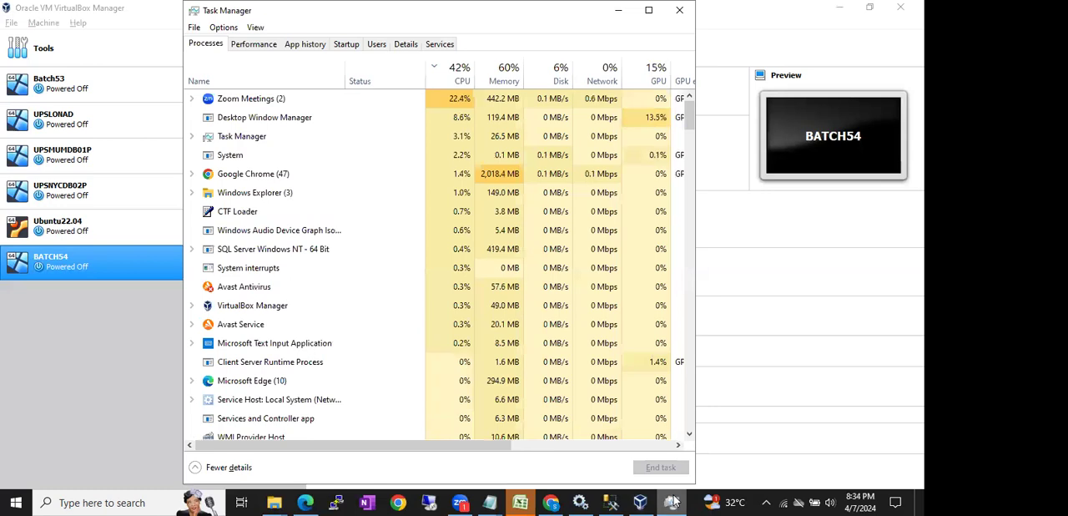
left_click(260, 47)
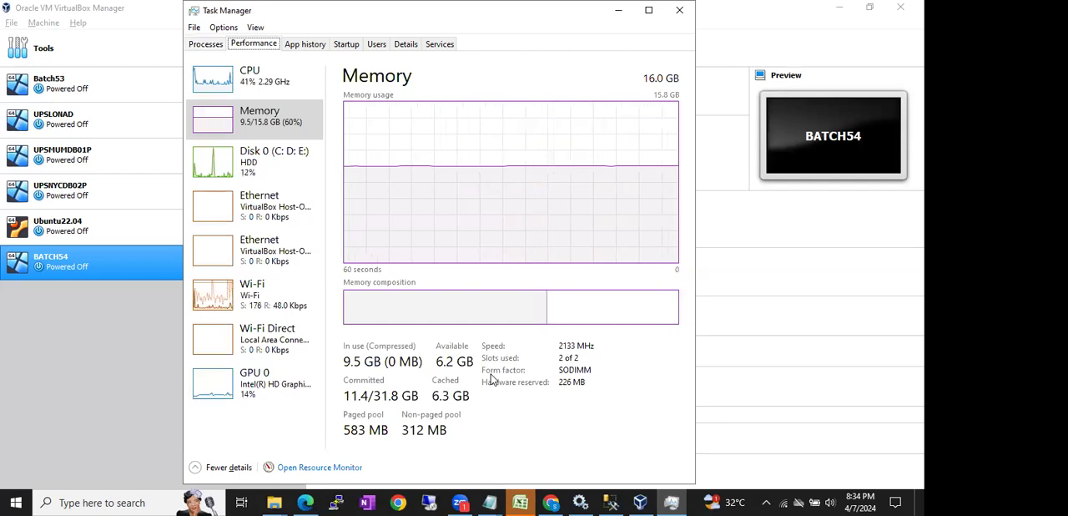
left_click(265, 84)
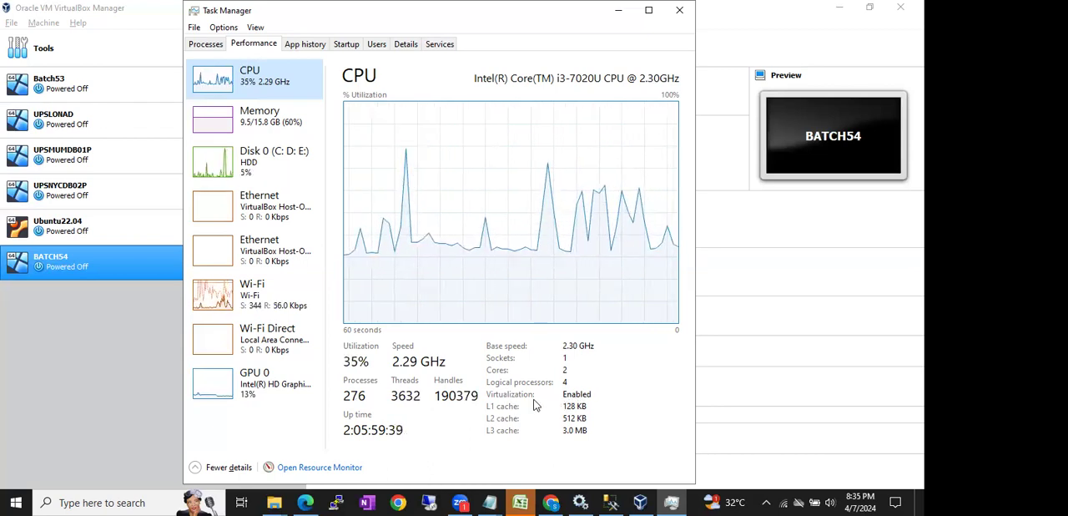
left_click(619, 10)
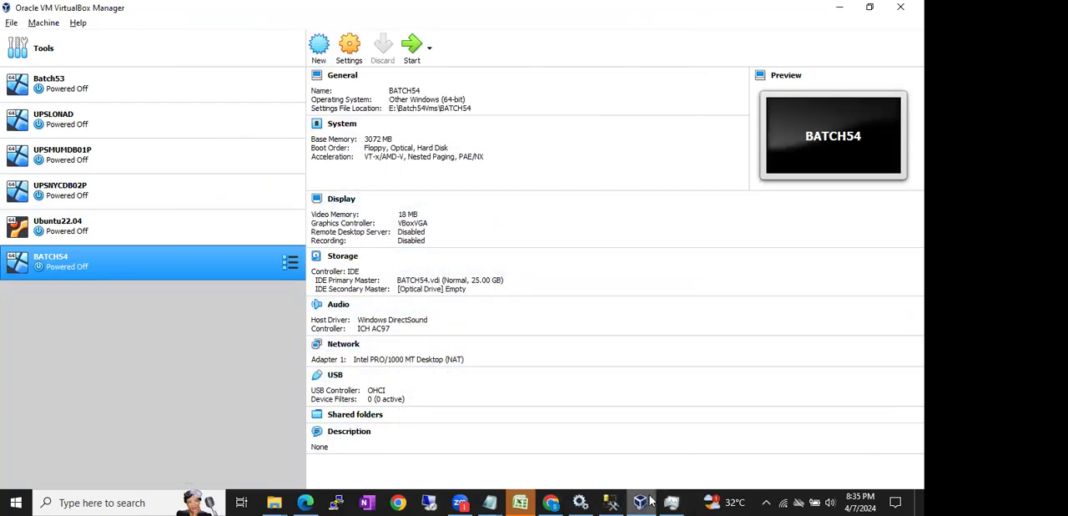
mouse_move(672, 500)
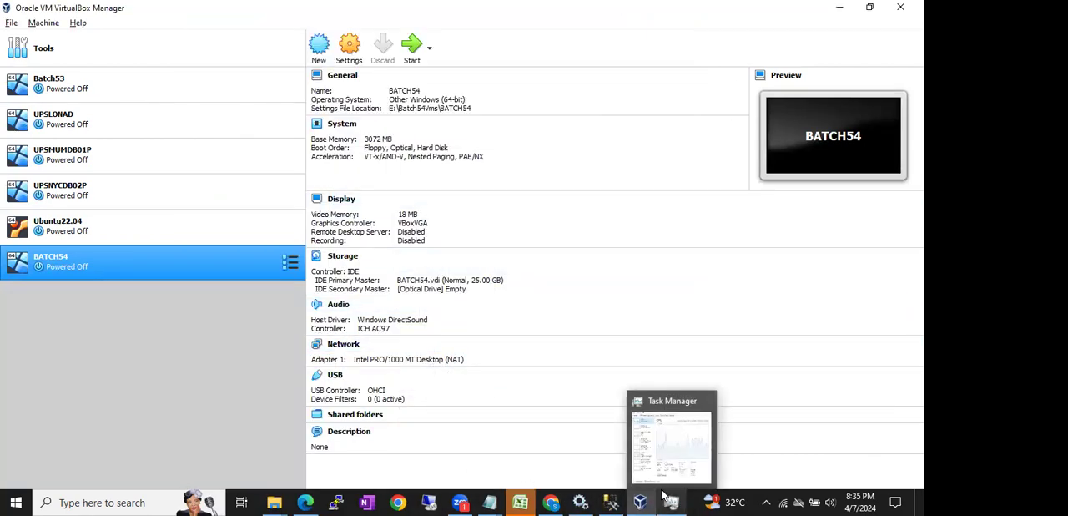
left_click(663, 472)
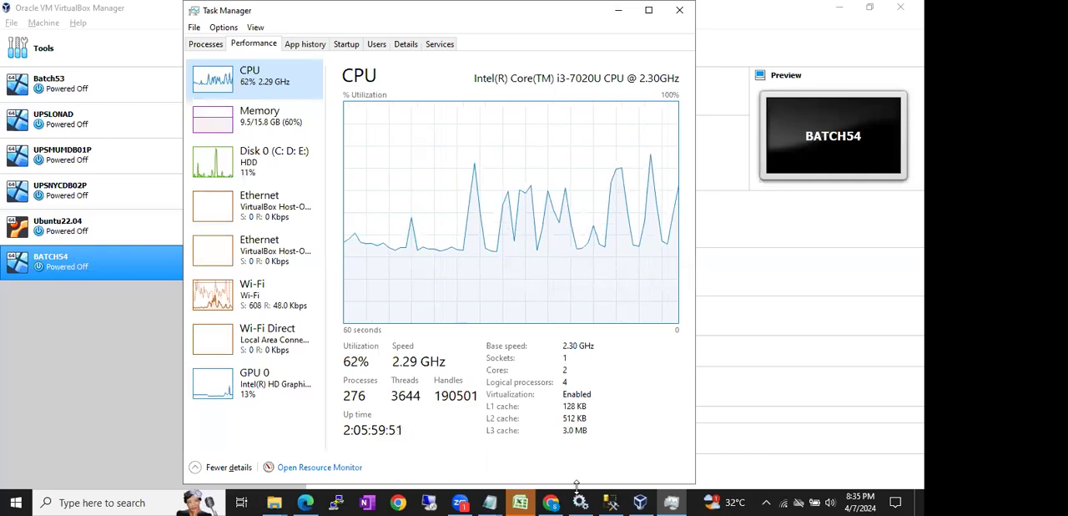
- Switch back to VirtualBox, review the Windows version choices for a new virtual machine, and cancel its creation
left_click(640, 502)
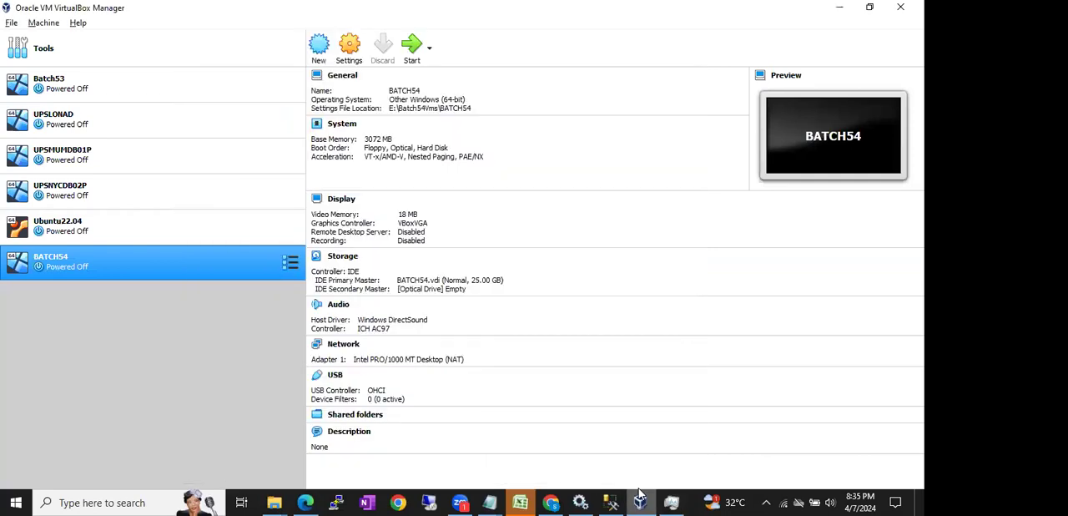
right_click(163, 261)
left_click(480, 36)
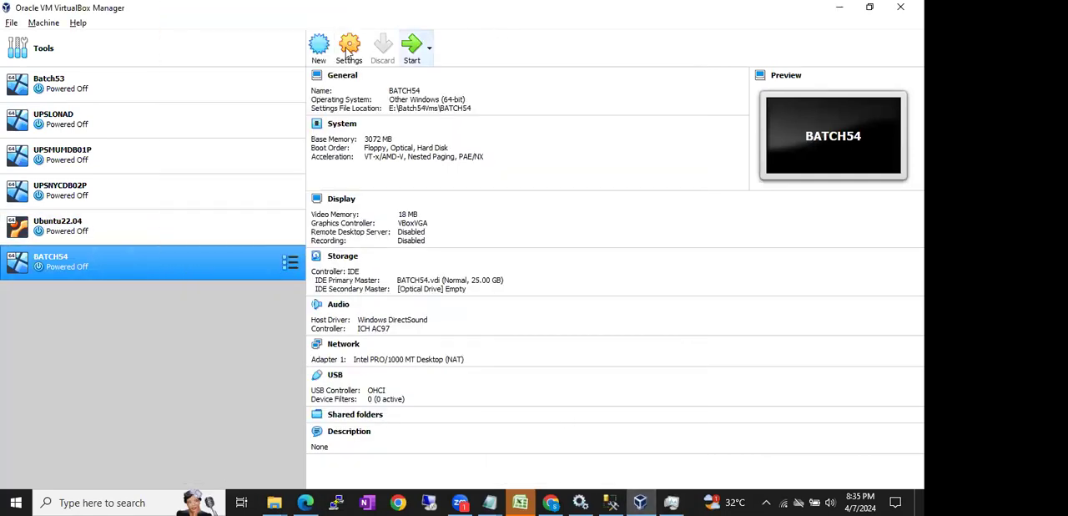
left_click(318, 47)
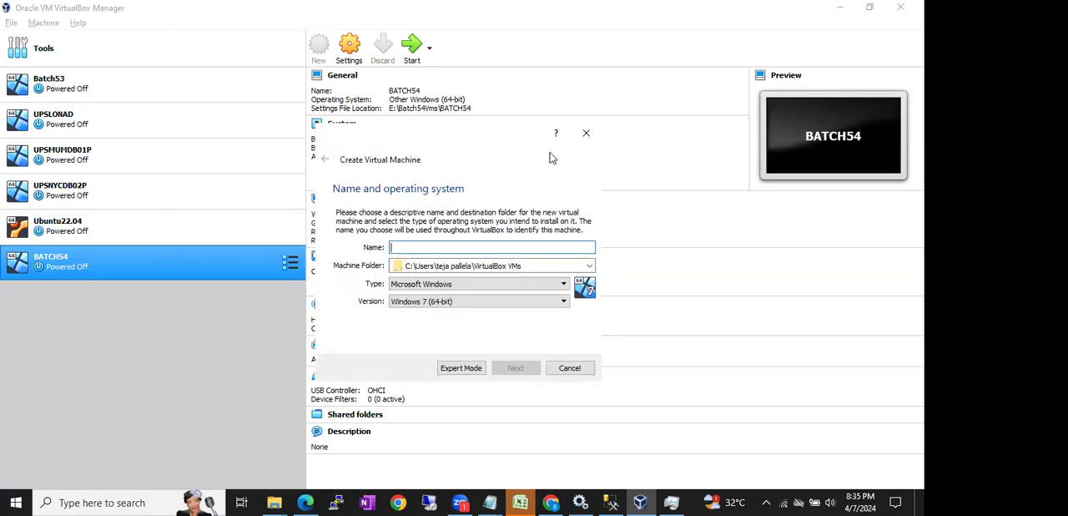
left_click(561, 301)
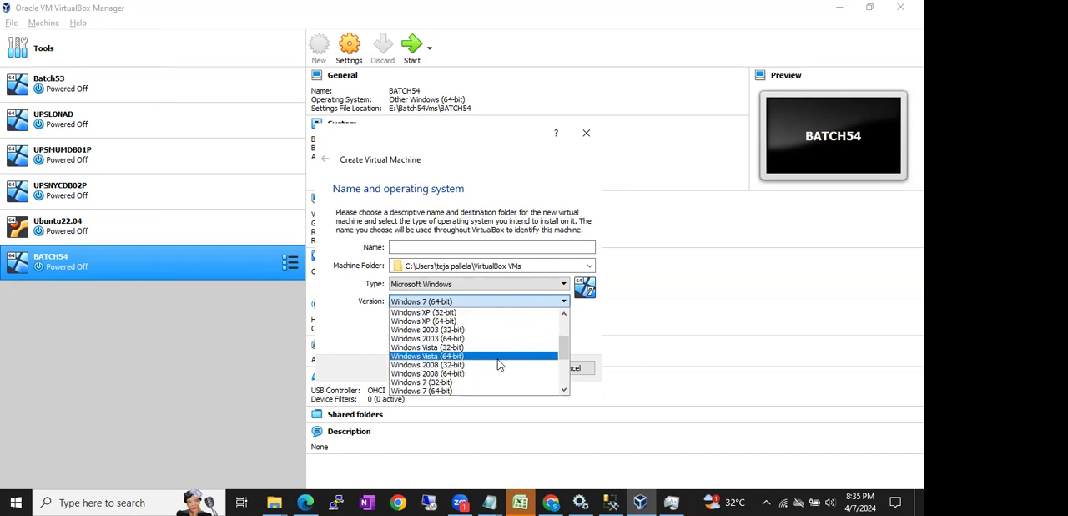
left_click(586, 134)
left_click(586, 134)
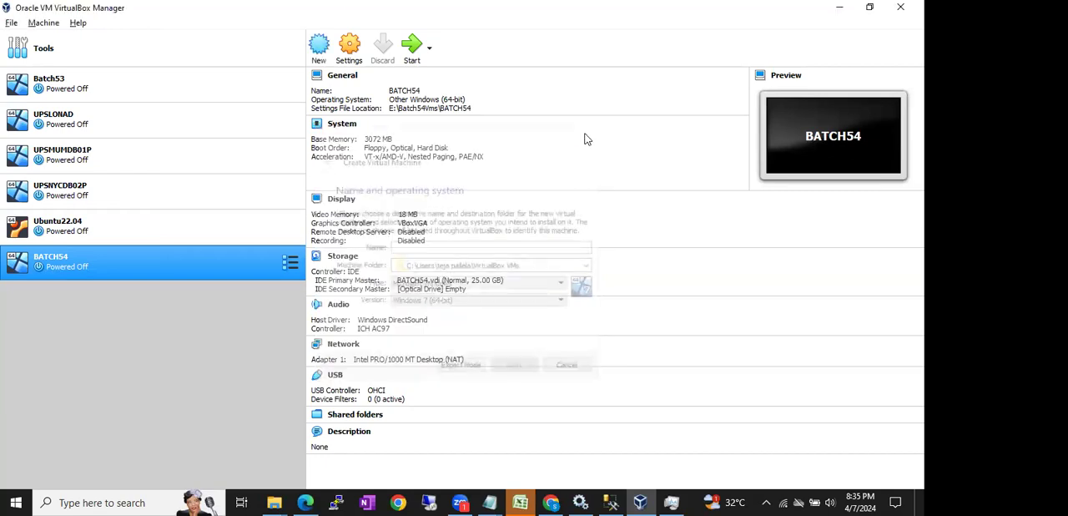
key("super+r")
type("sy")
key("Down")
key("Return")
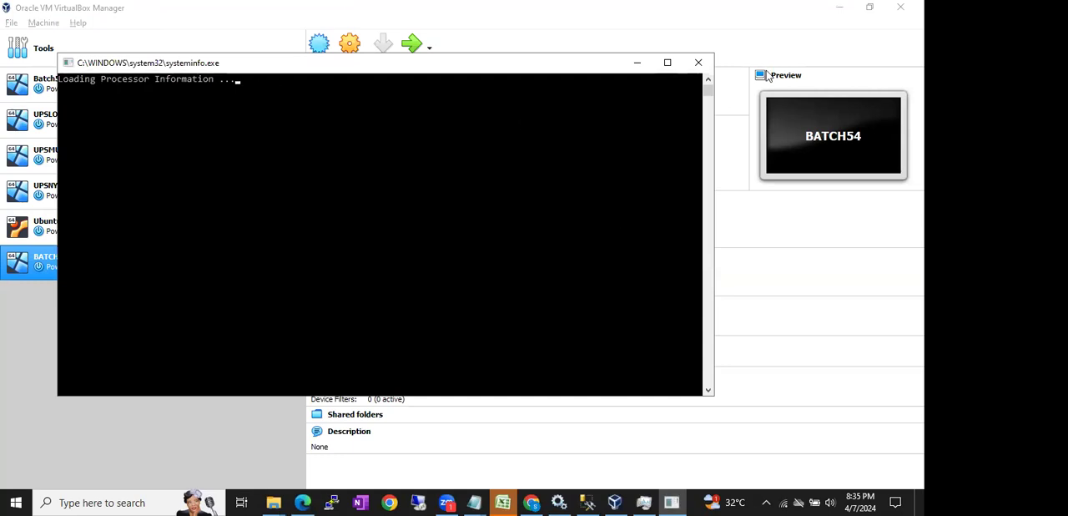
left_click(699, 62)
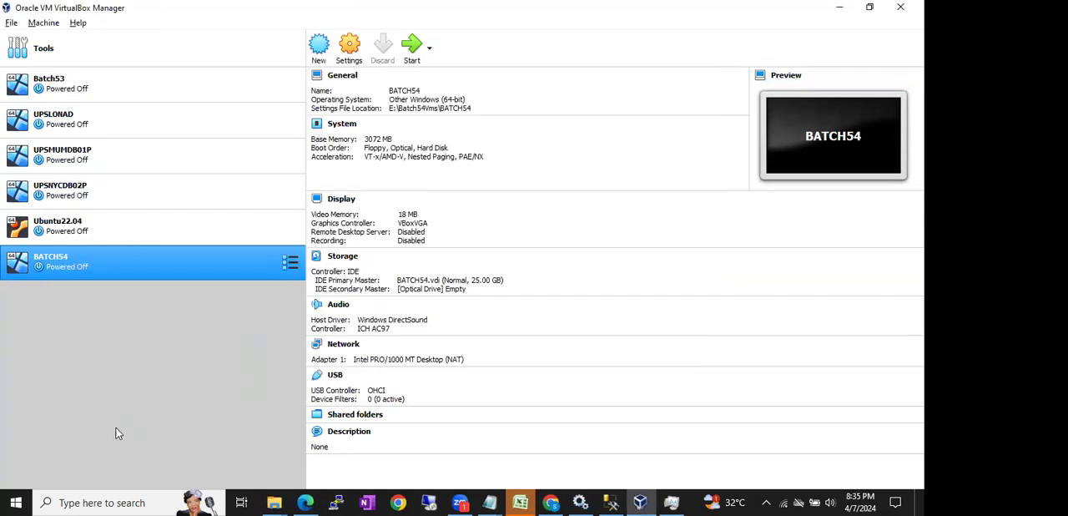
- Open System Information, examine the host's system type, processor and installed memory, and close it
left_click(26, 498)
type("syste")
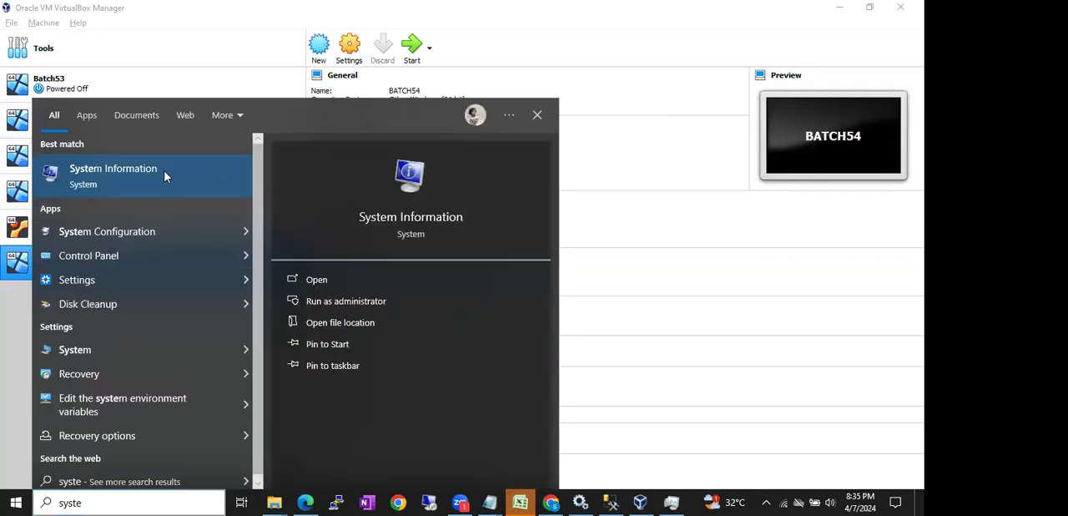
left_click(164, 175)
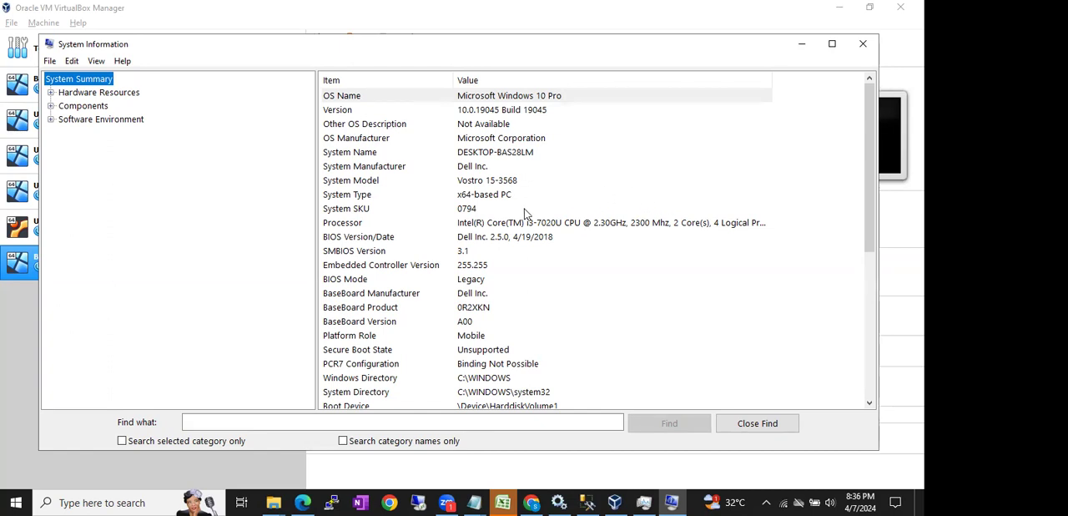
scroll(525, 213, "down", 6)
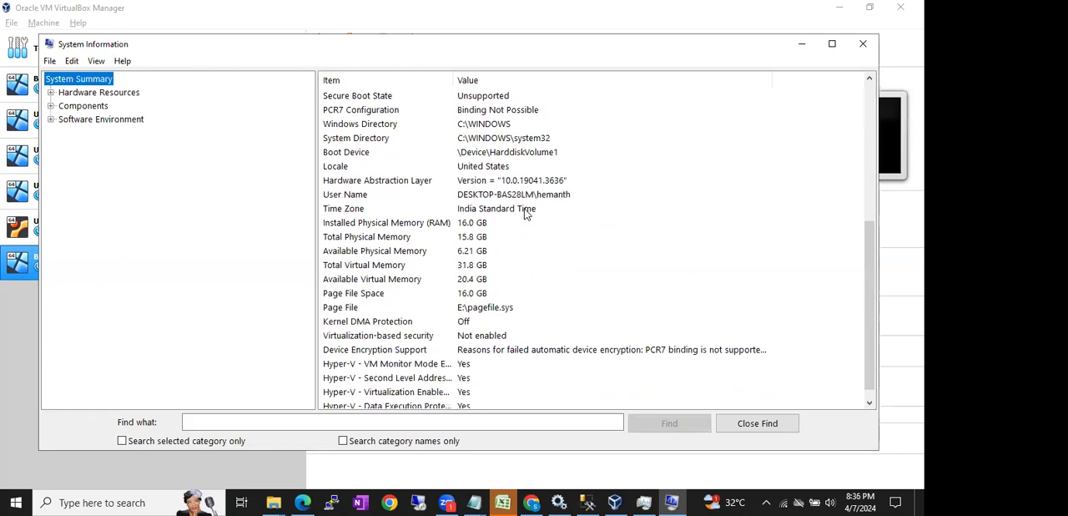
scroll(525, 213, "down", 1)
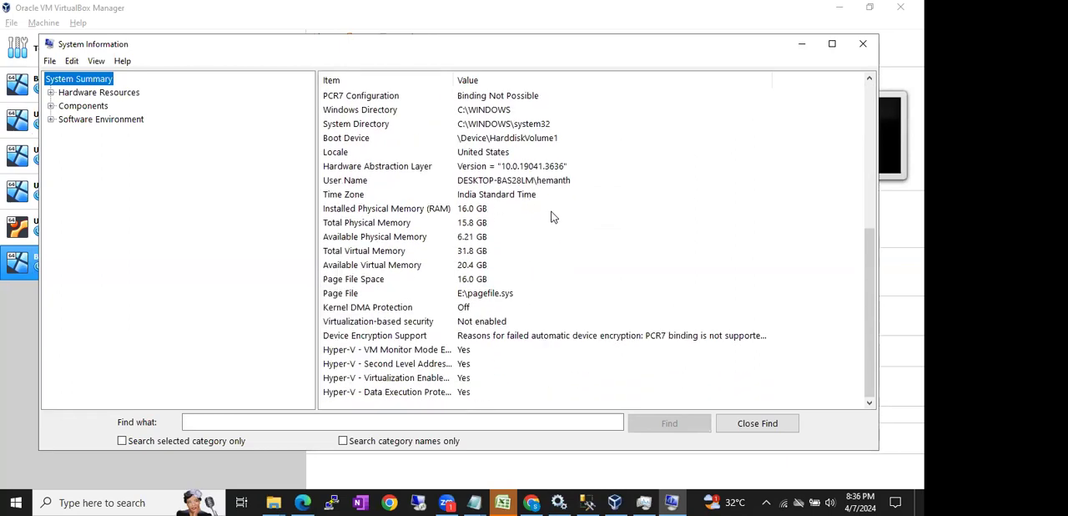
scroll(547, 216, "up", 5)
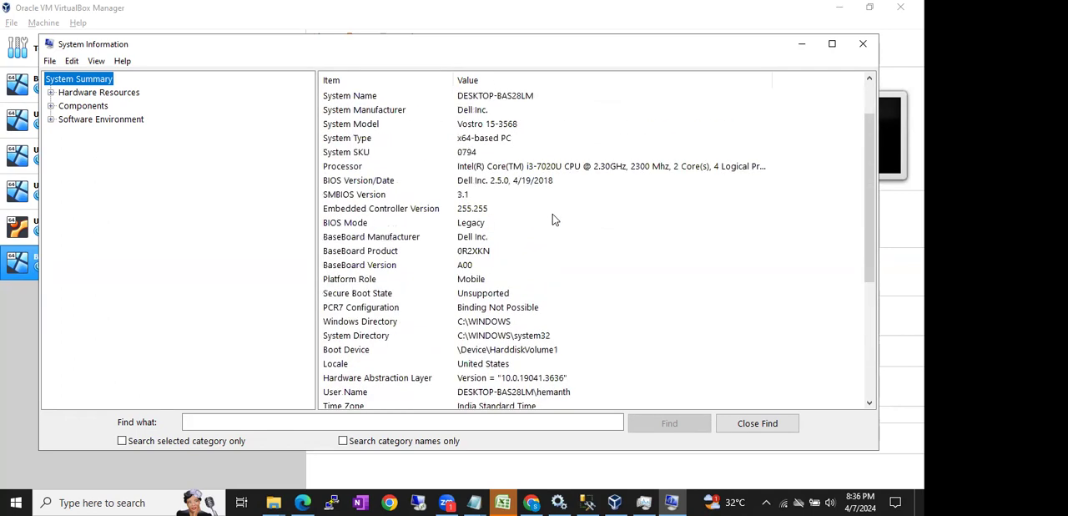
left_click(490, 142)
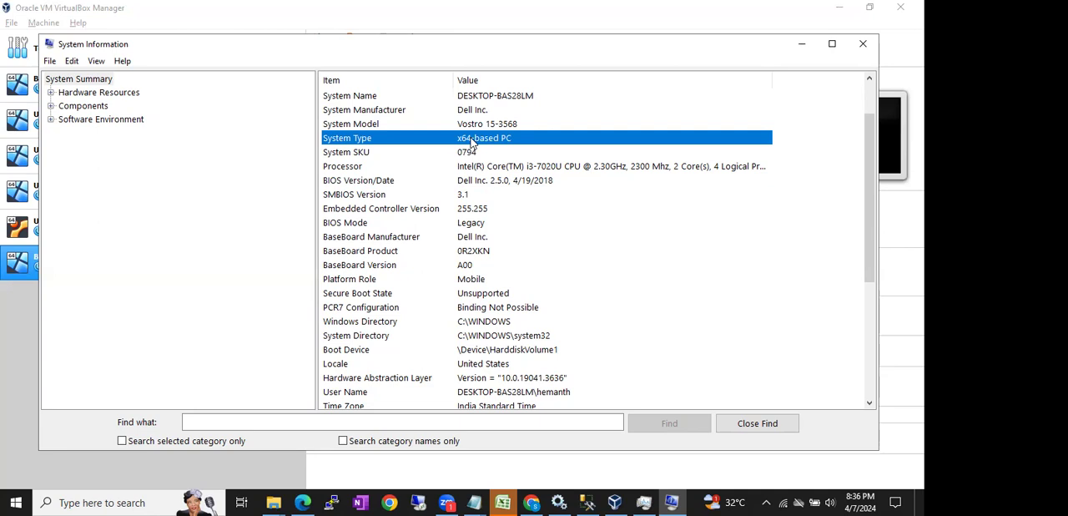
left_click(863, 43)
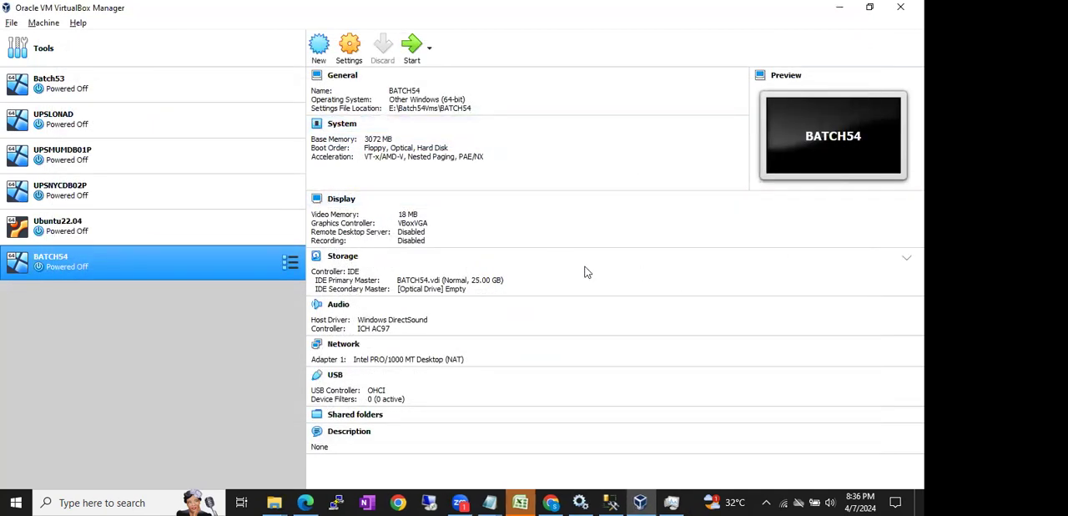
- Bring up Task Manager's CPU performance details, review the processor model and virtualization status, and close Task Manager
left_click(672, 502)
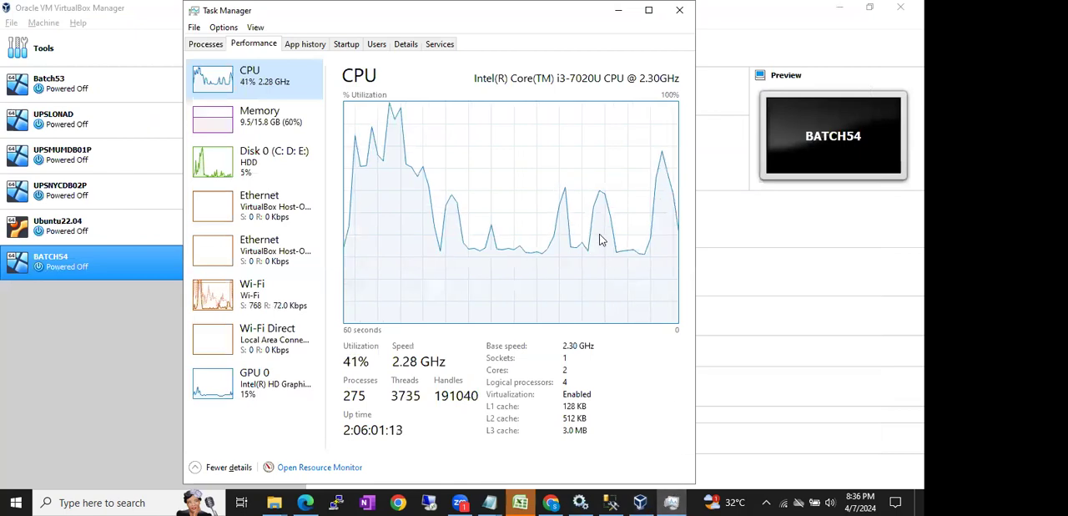
left_click(619, 10)
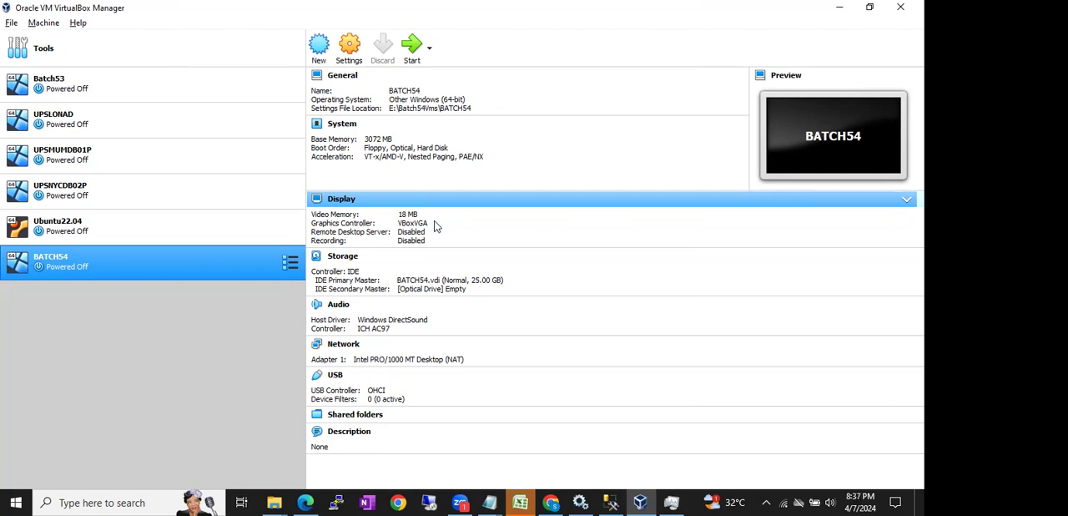
left_click(672, 501)
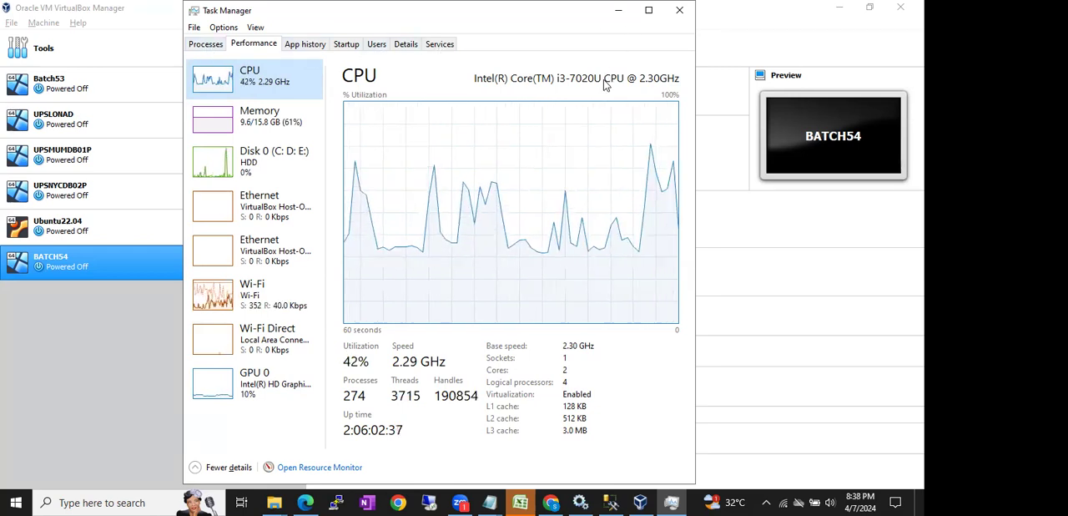
left_click(680, 12)
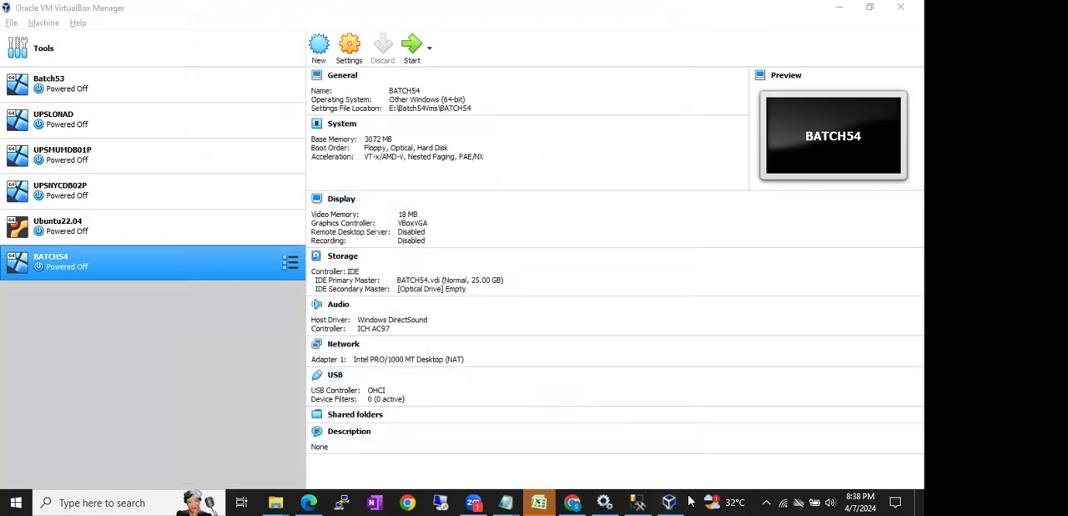
- Launch Task Manager afresh from the Windows taskbar, examine the CPU performance page for virtualization support, and close it
right_click(689, 500)
left_click(718, 433)
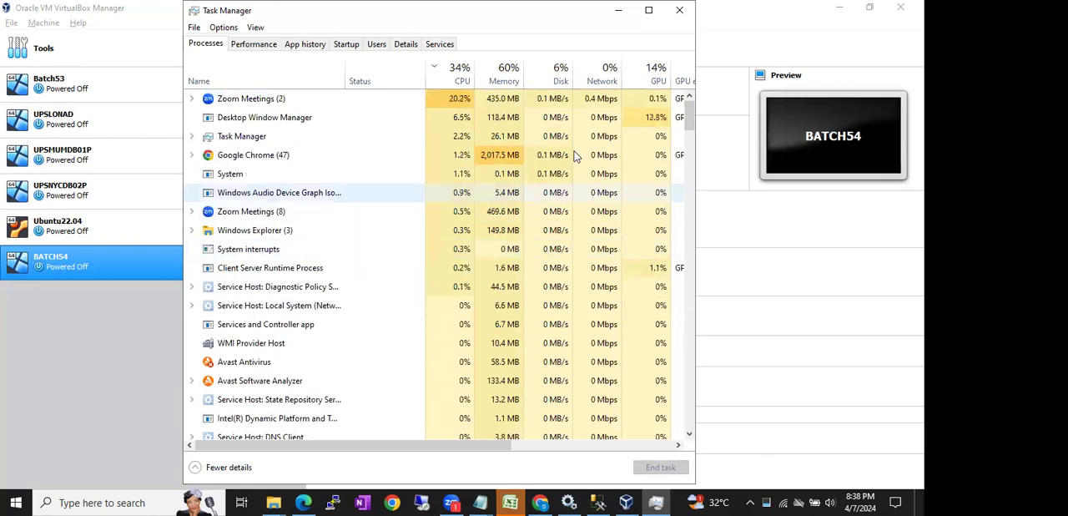
left_click(680, 13)
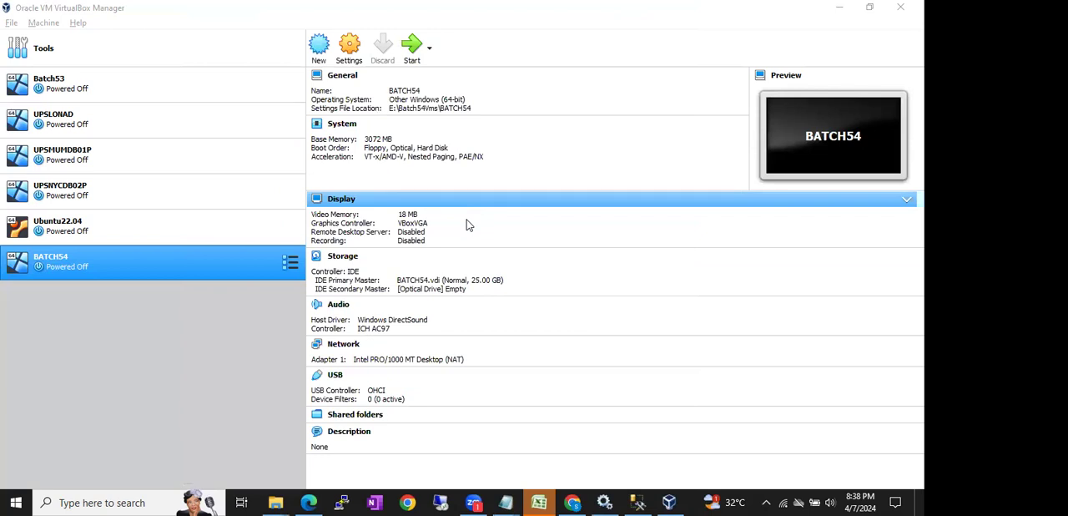
right_click(698, 501)
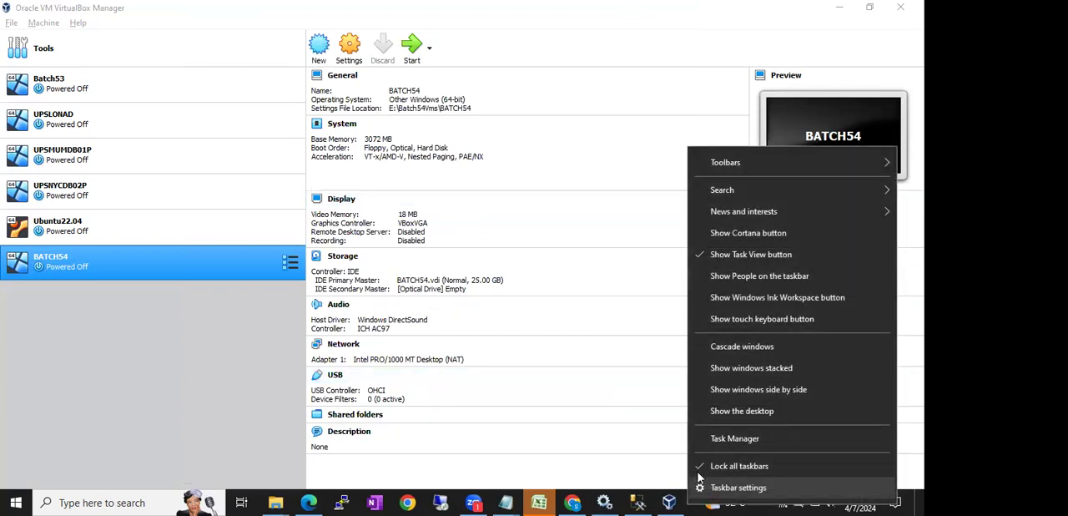
left_click(706, 439)
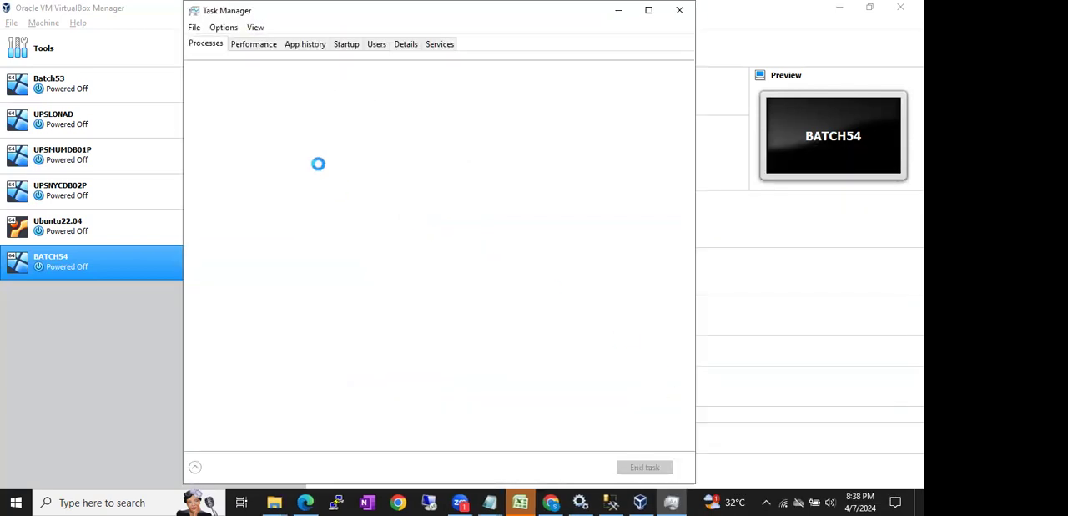
left_click(254, 43)
left_click(214, 97)
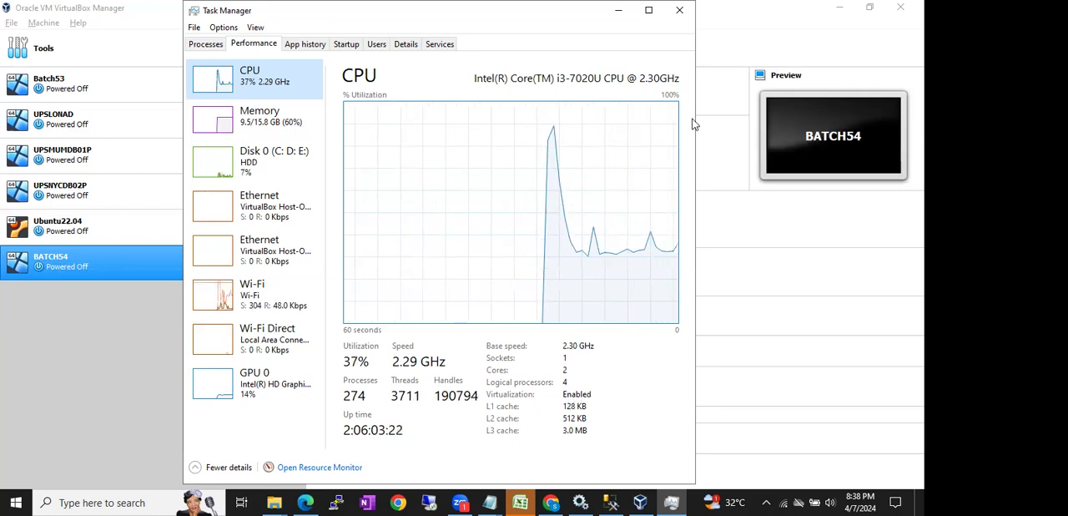
left_click(679, 10)
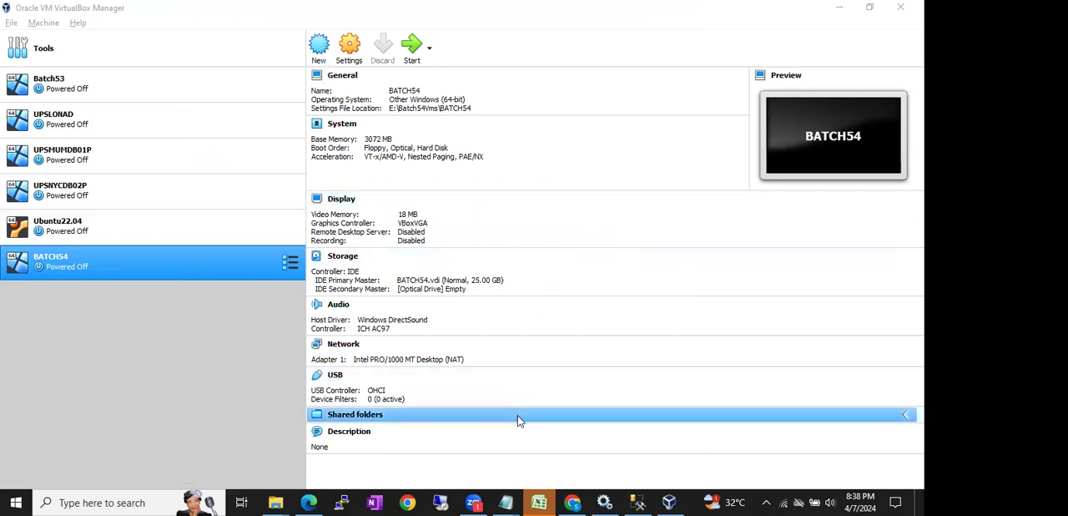
- Switch to Chrome, search Google for "enable virtualization in bios" in a new tab, and show the image results
left_click(573, 503)
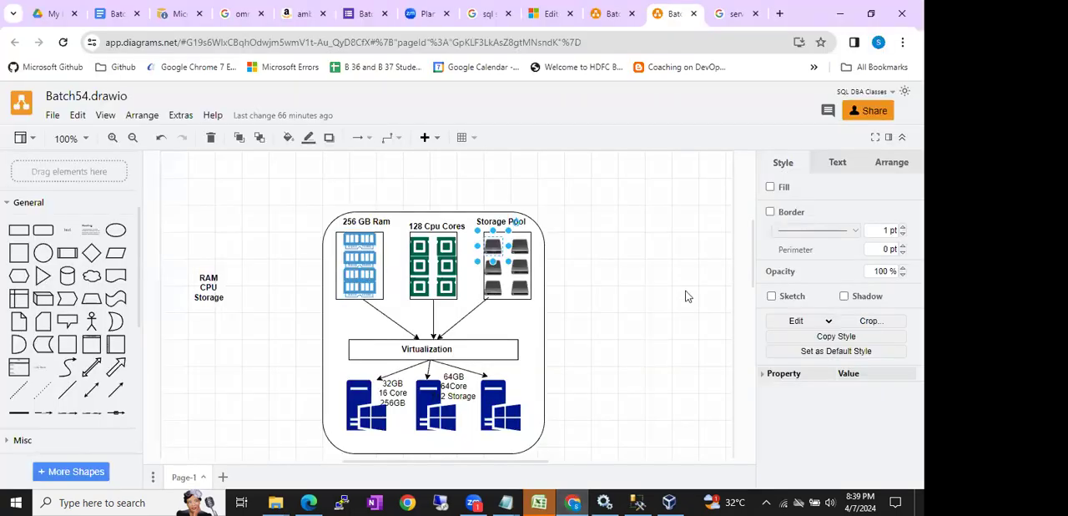
left_click(733, 13)
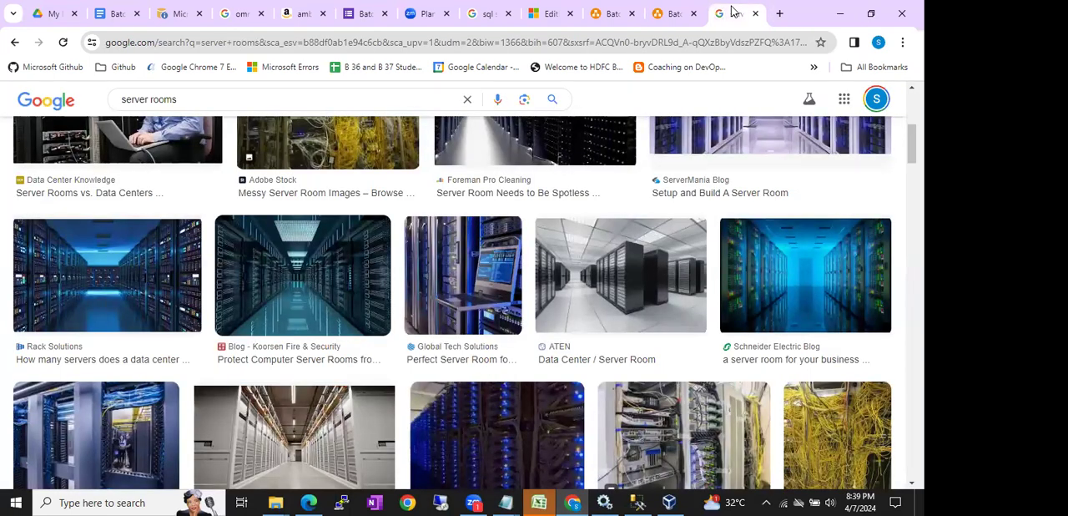
left_click(782, 17)
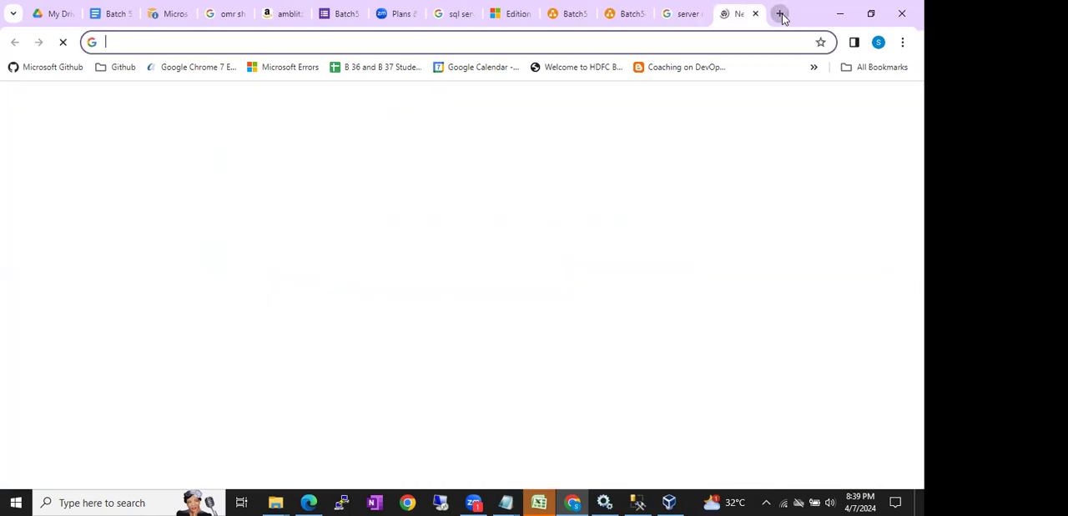
type("how to")
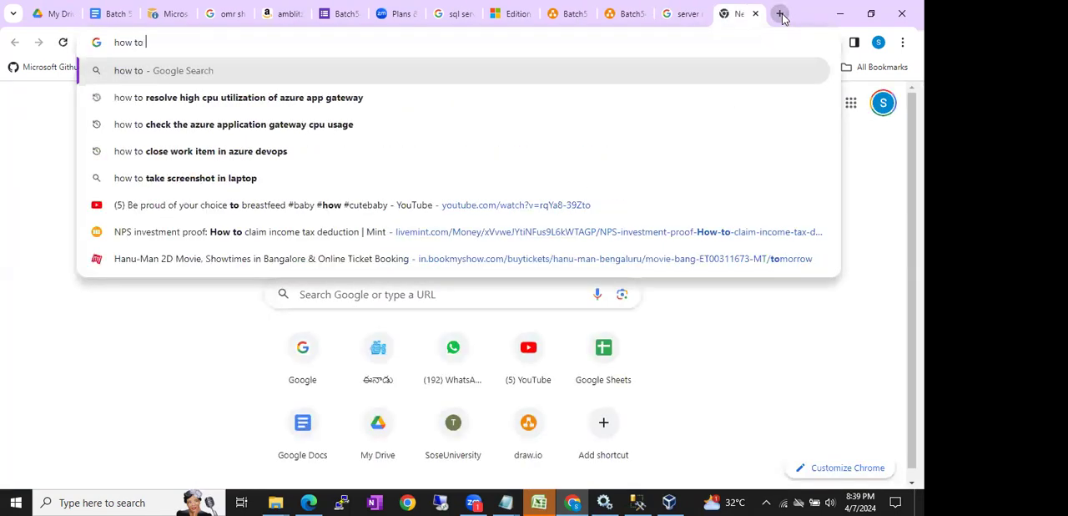
key("BackSpace")
key("BackSpace")
key("BackSpace")
key("BackSpace")
key("BackSpace")
key("BackSpace")
type("enabl")
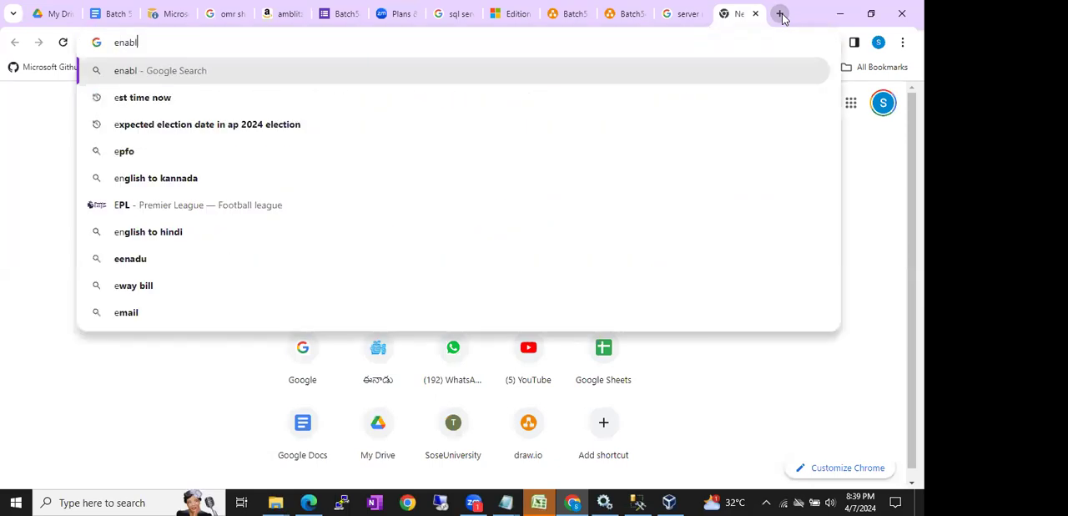
type("e virut")
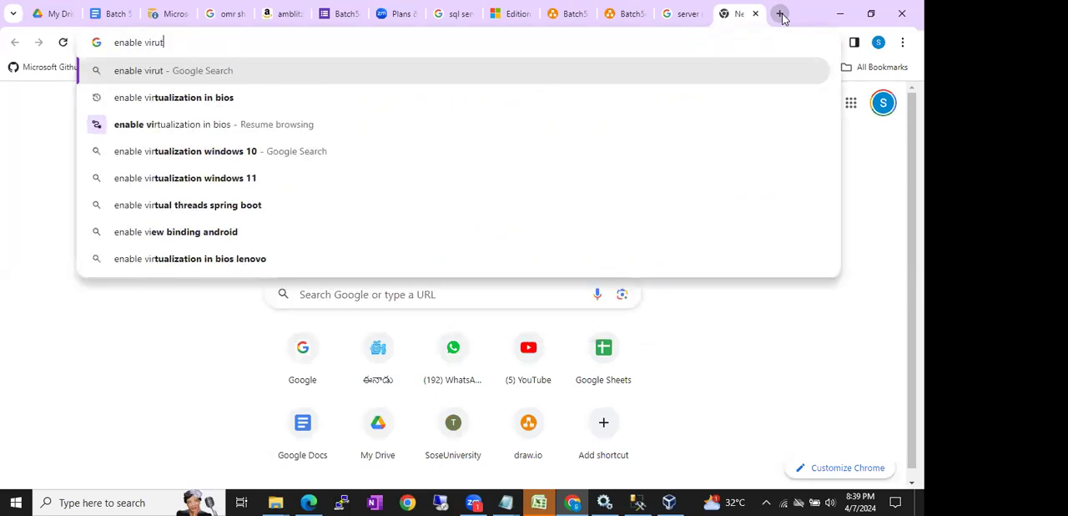
type("ul")
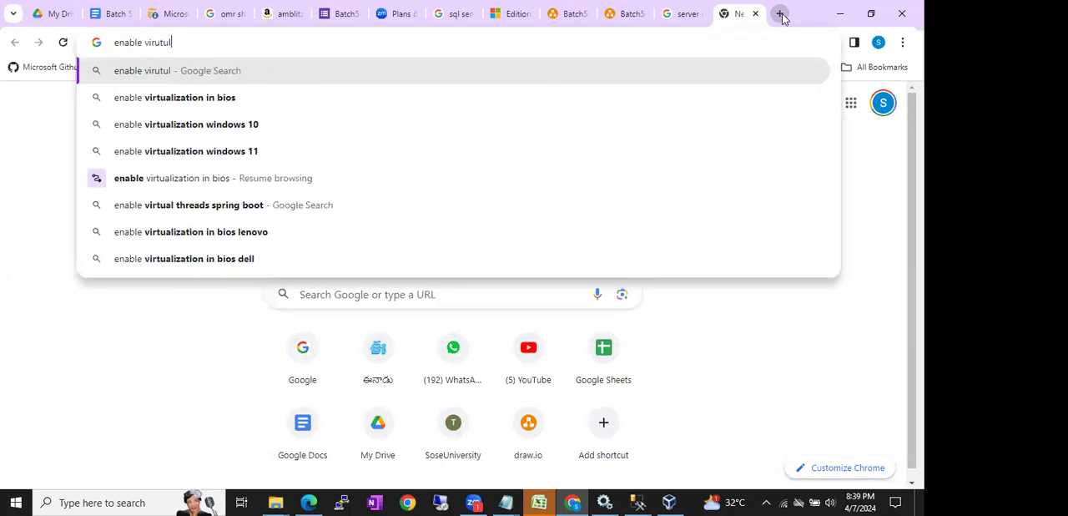
key("Down")
key("Return")
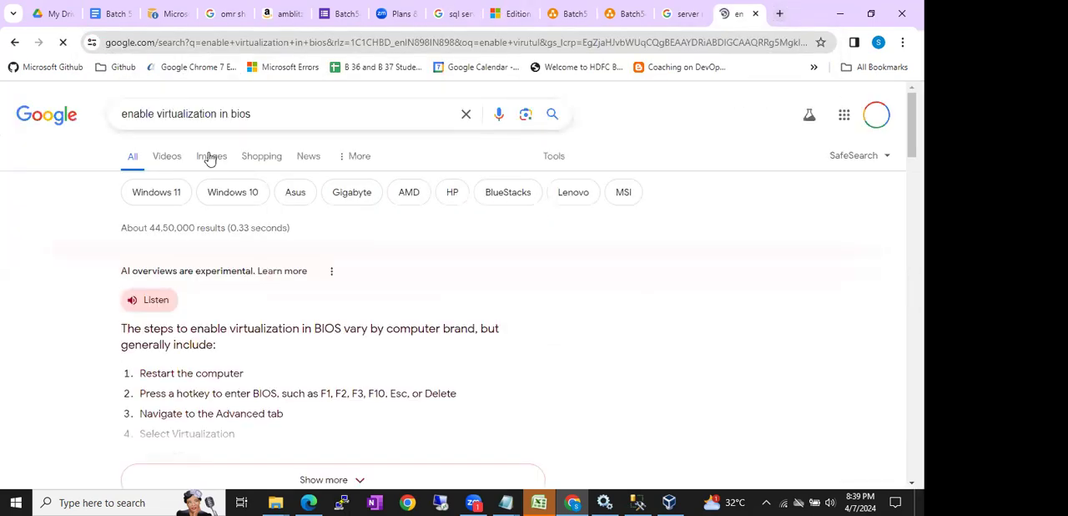
left_click(212, 155)
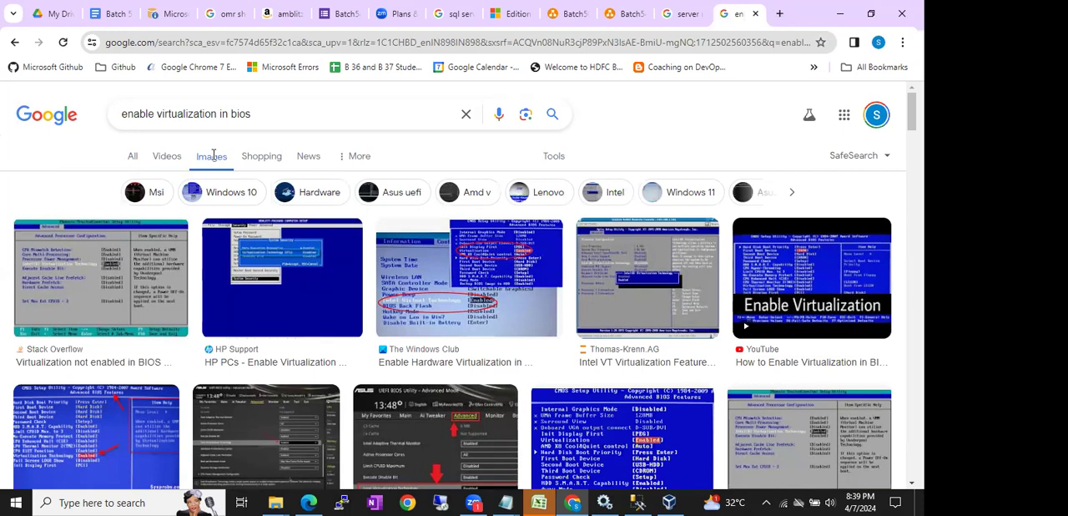
- Search Google for "lenovo boot key" in a new tab and highlight the F12 and F11 keys in the overview
left_click(779, 13)
left_click(692, 43)
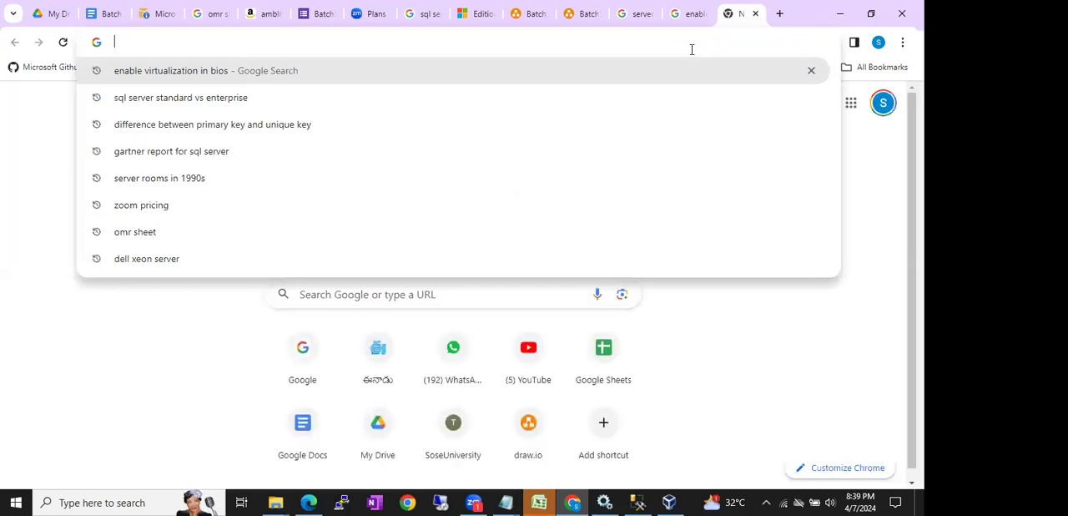
type("lenovo")
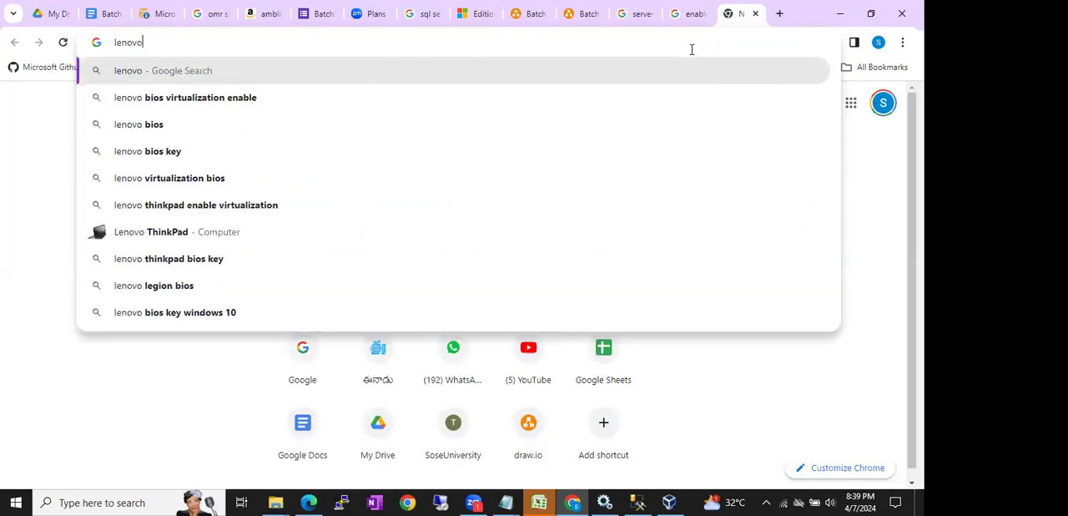
type(" boot")
key("Return")
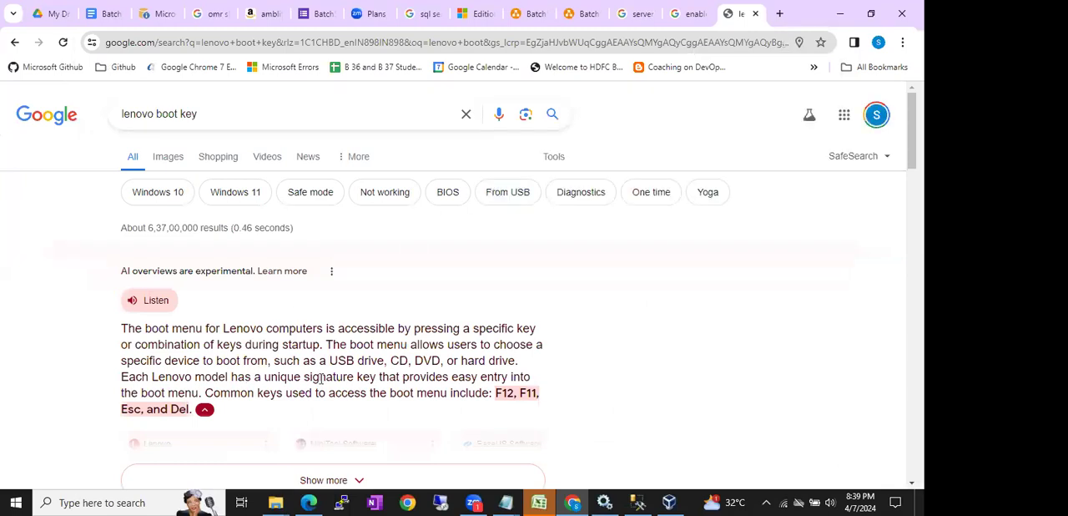
left_click_drag(499, 398, 540, 393)
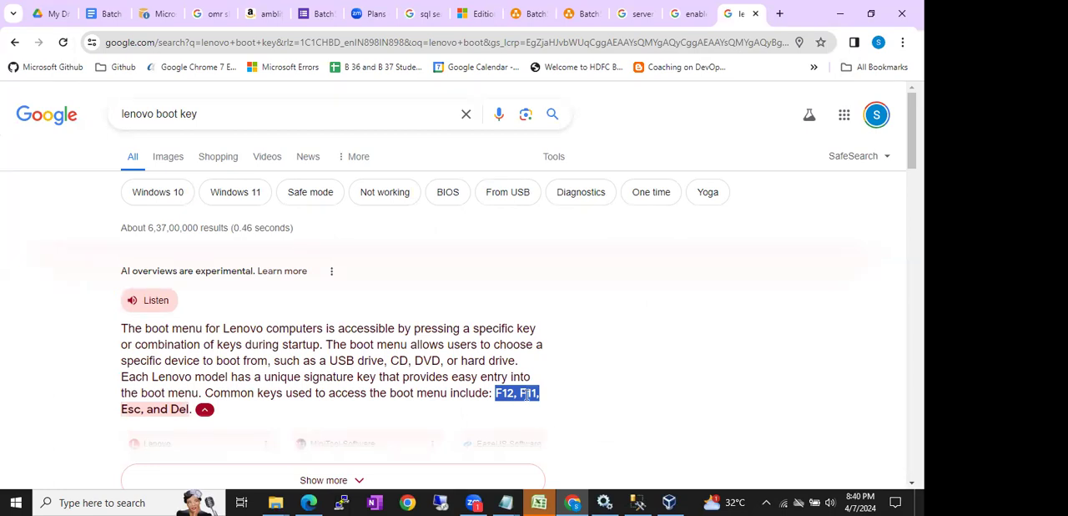
- From the virtualization image results, open the Stack Overflow page, examine its BIOS screenshot for Intel virtualization, and dismiss the Google sign-in prompt
left_click(695, 8)
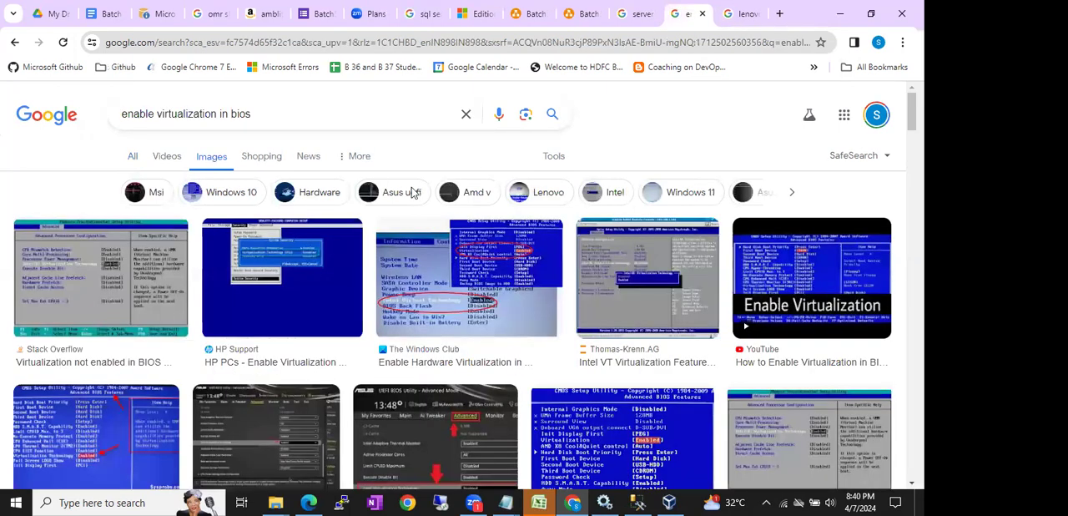
left_click(103, 302)
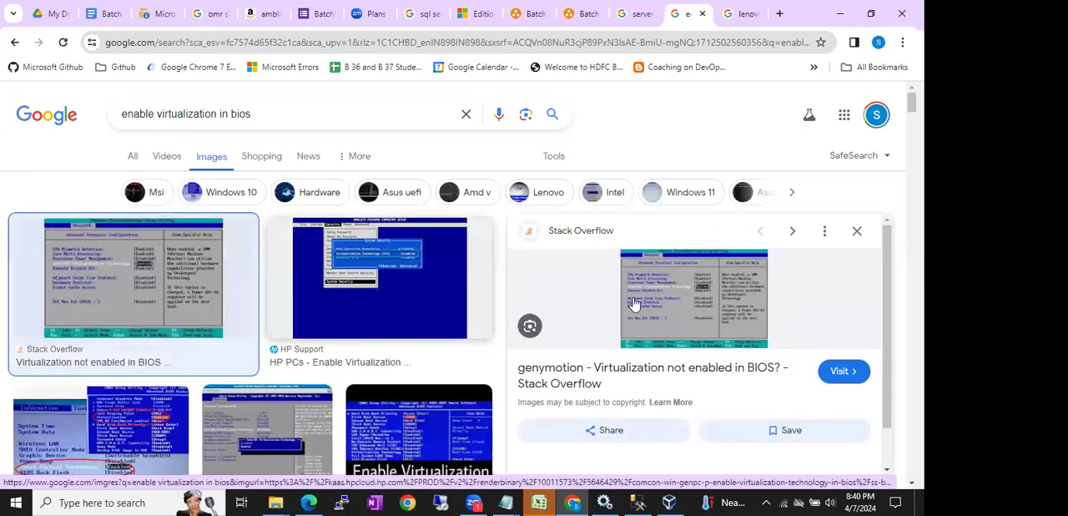
left_click(667, 268)
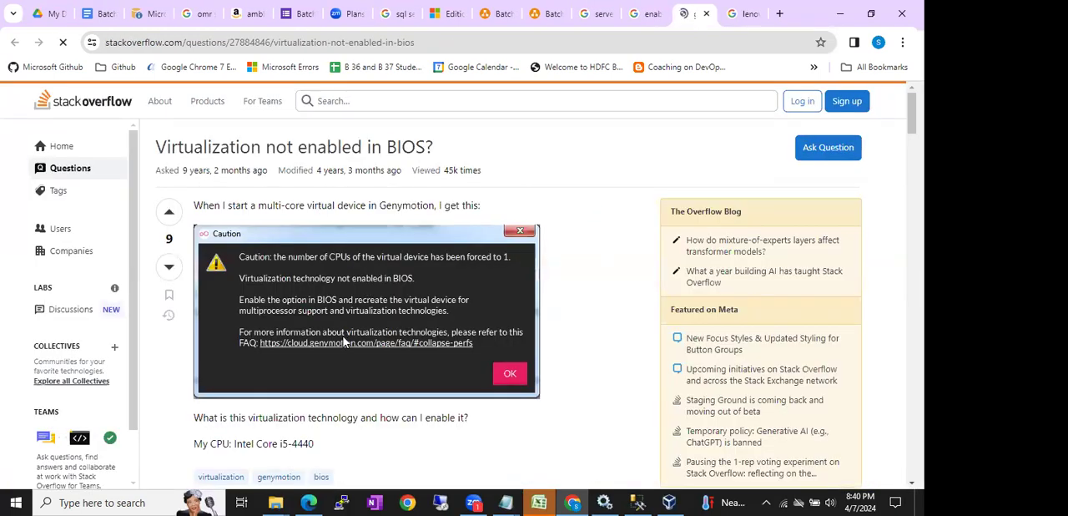
scroll(362, 286, "down", 9)
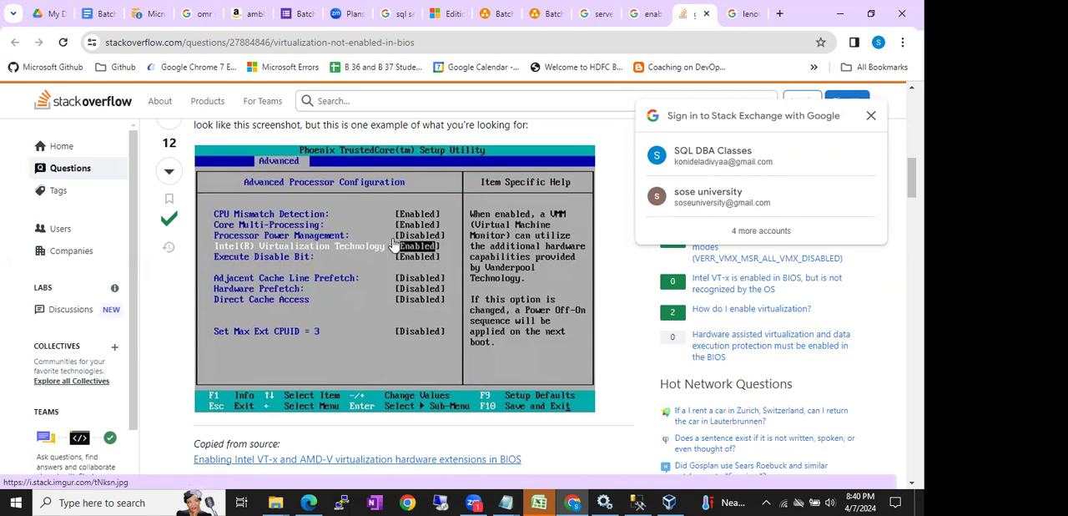
left_click(869, 117)
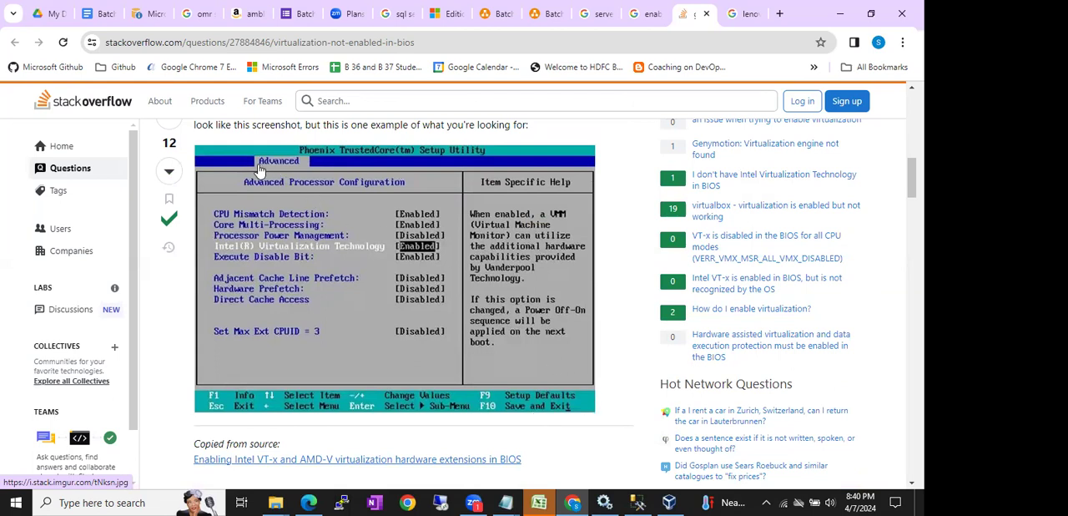
- Preview the HP Support and The Windows Club BIOS images in the virtualization image results, and switch to VirtualBox Manager
left_click(651, 14)
scroll(400, 415, "down", 3)
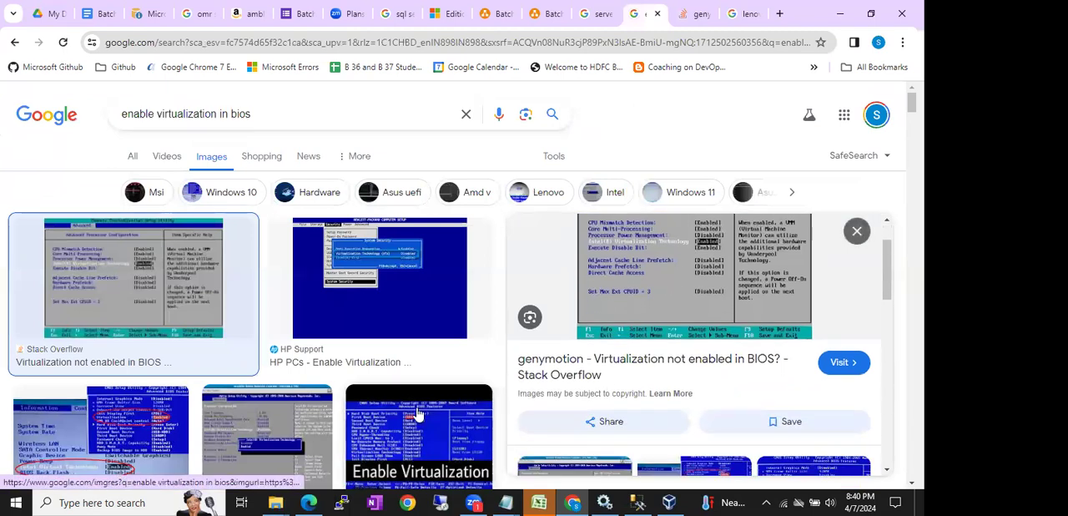
left_click(408, 223)
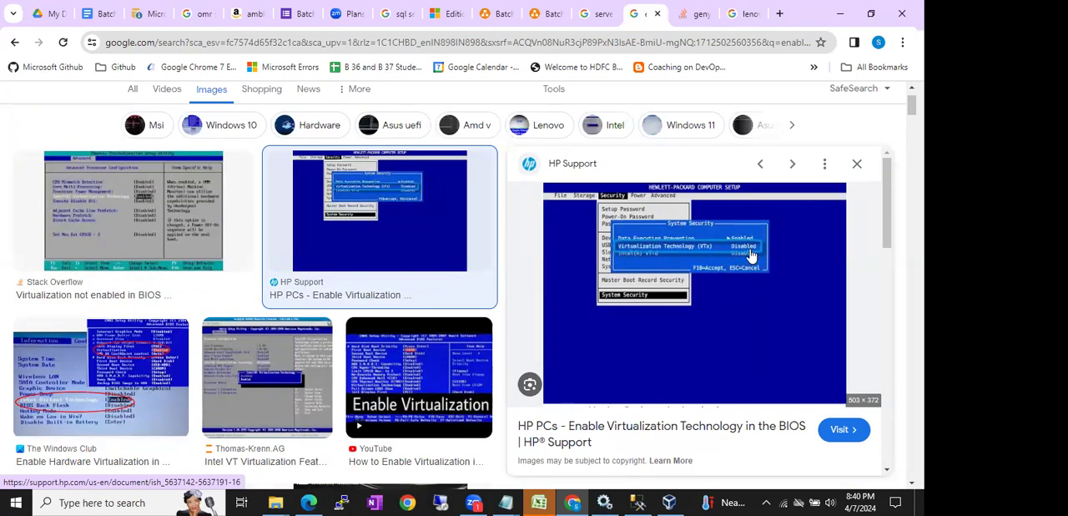
scroll(234, 334, "down", 2)
left_click(129, 270)
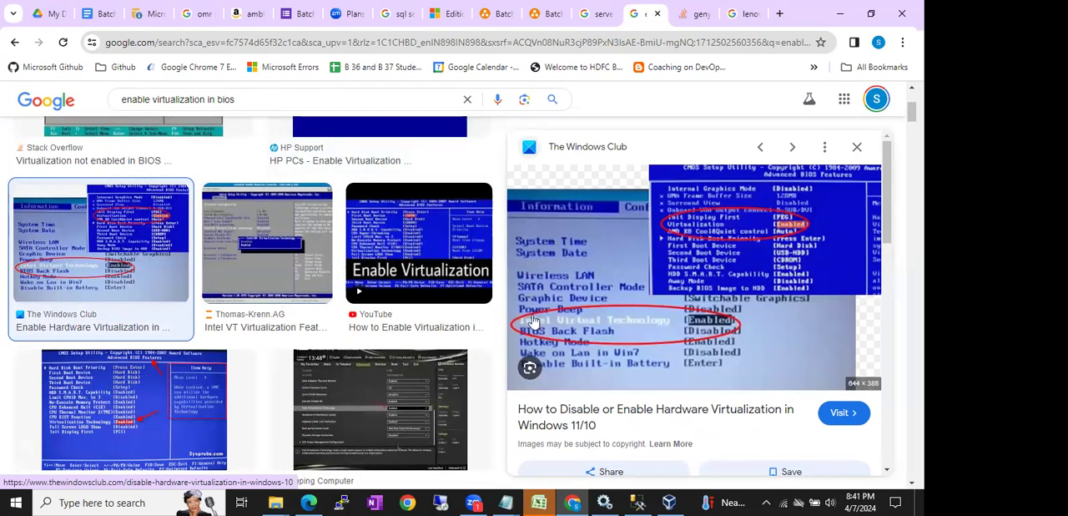
scroll(448, 344, "down", 5)
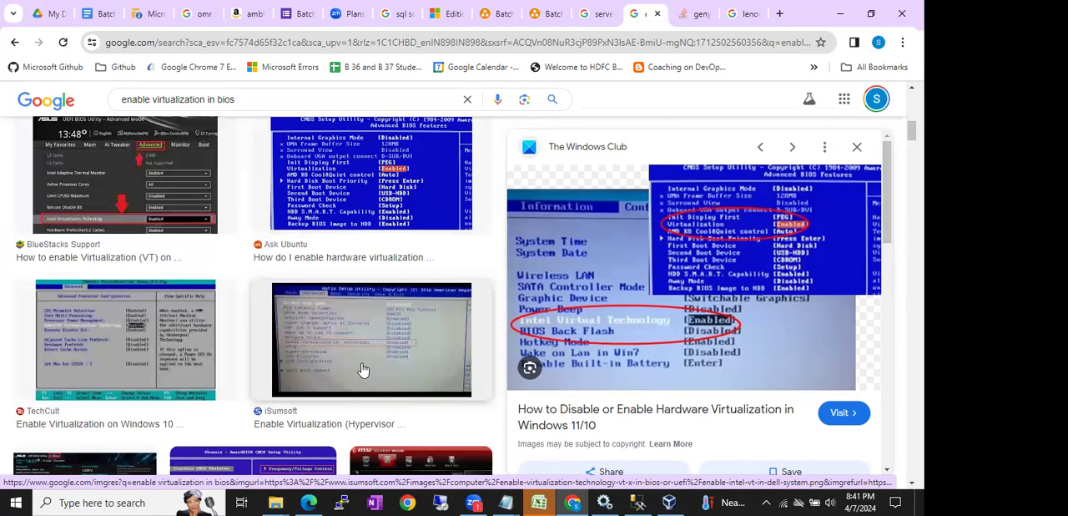
left_click(668, 501)
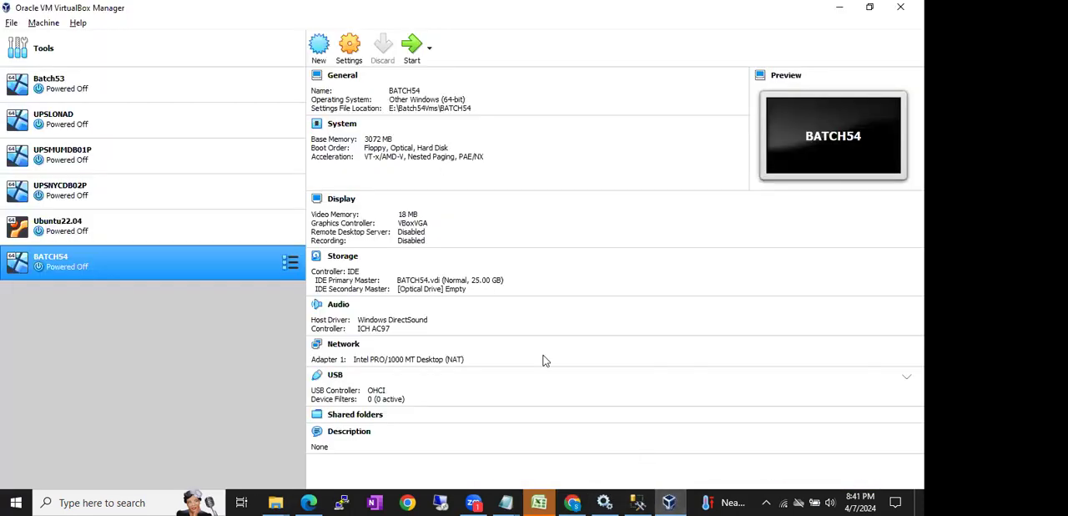
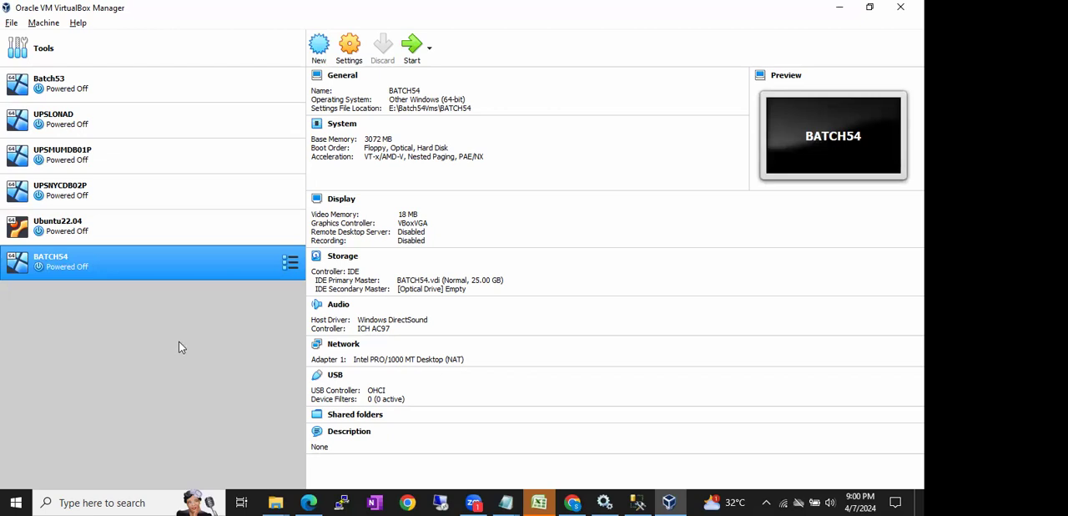
- In the BATCH54 storage settings, load the Windows Server 2019 disk image from Media_x64 into the empty optical drive
right_click(139, 267)
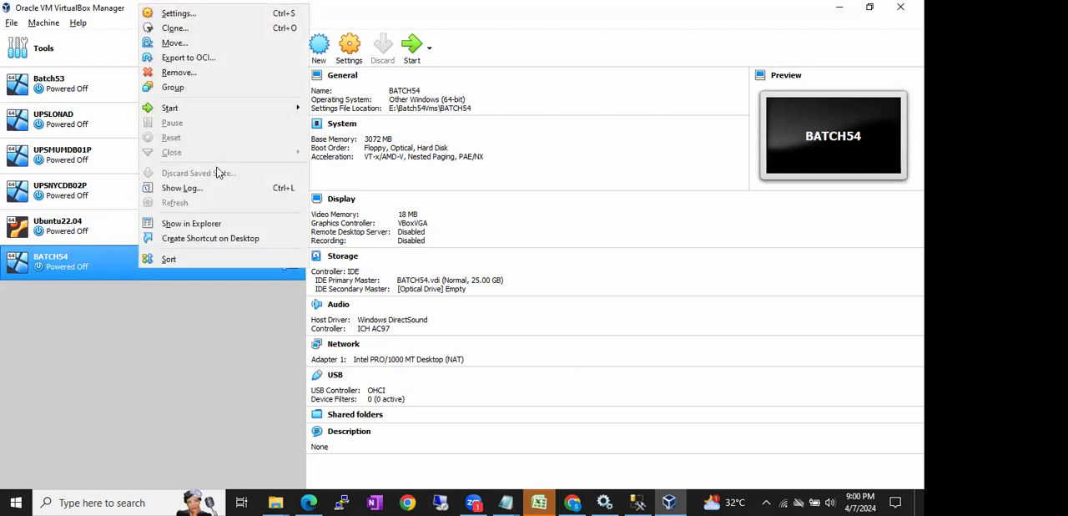
right_click(88, 267)
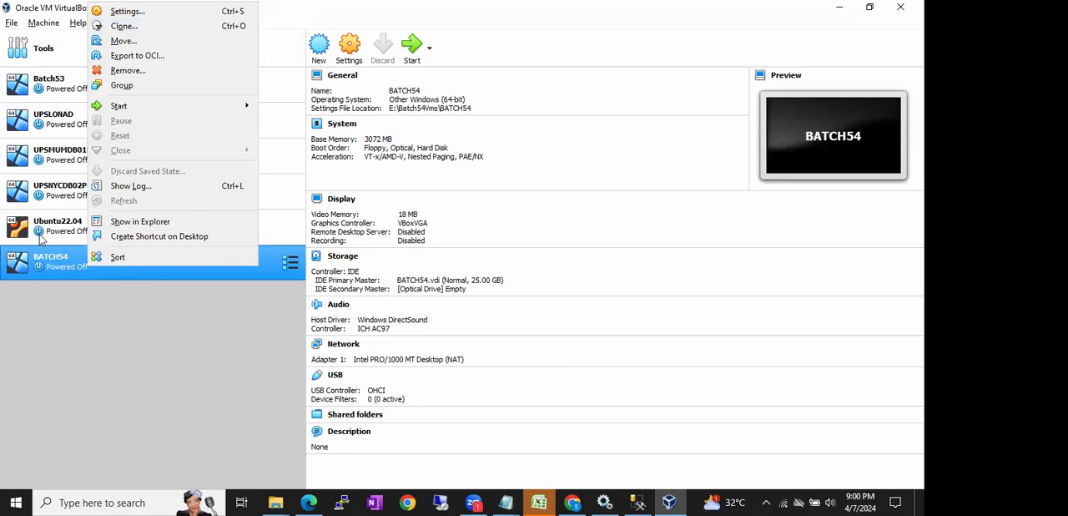
left_click(44, 261)
left_click(351, 46)
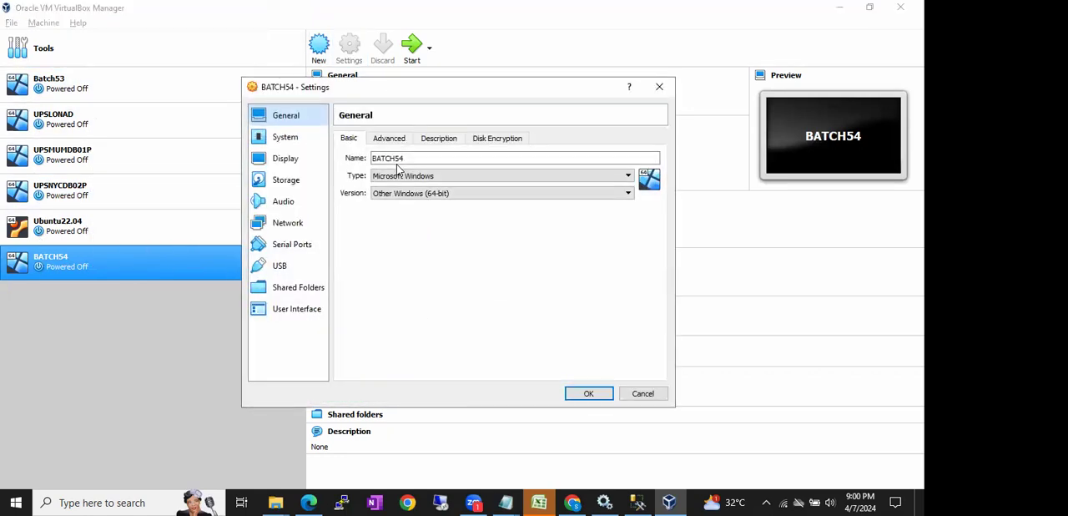
left_click(284, 184)
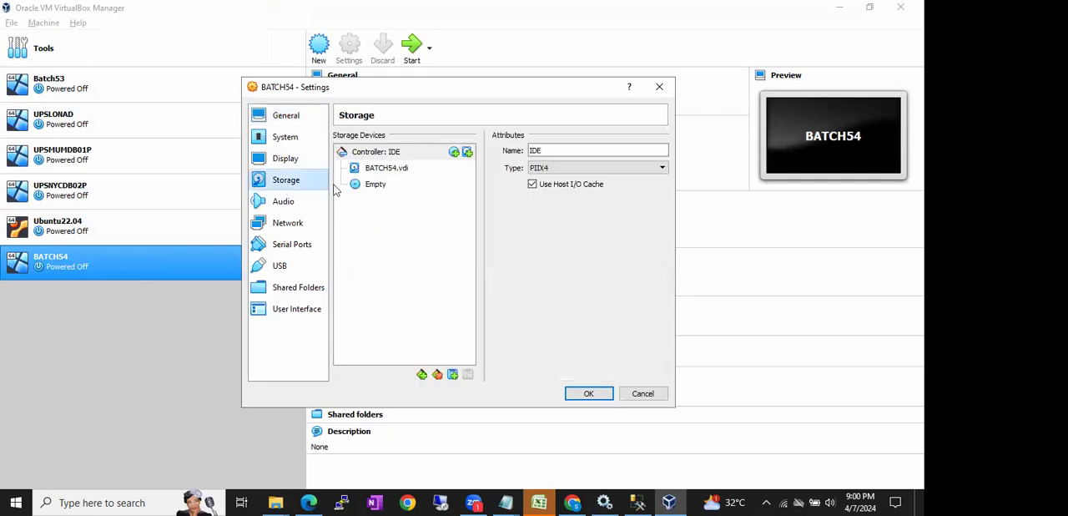
left_click(376, 186)
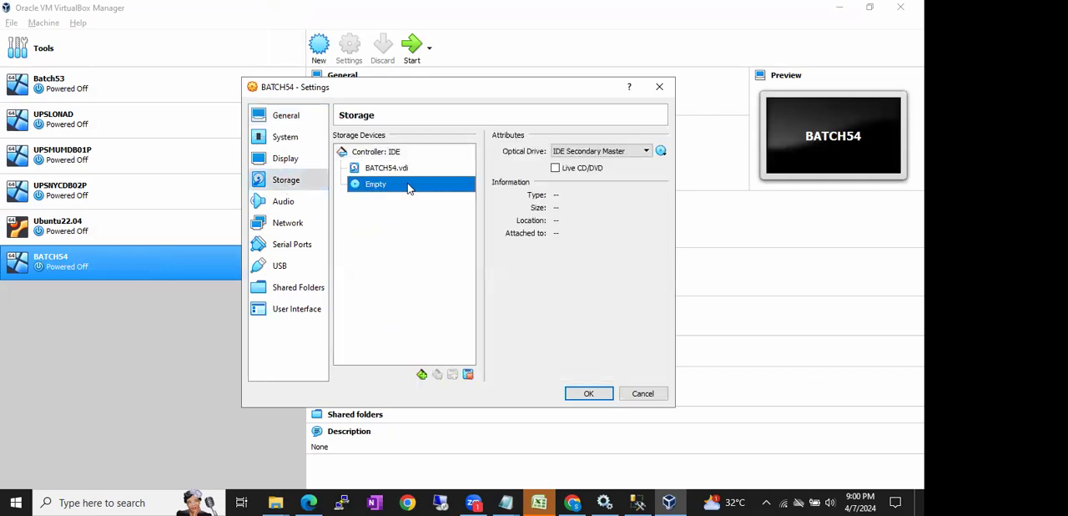
left_click(661, 151)
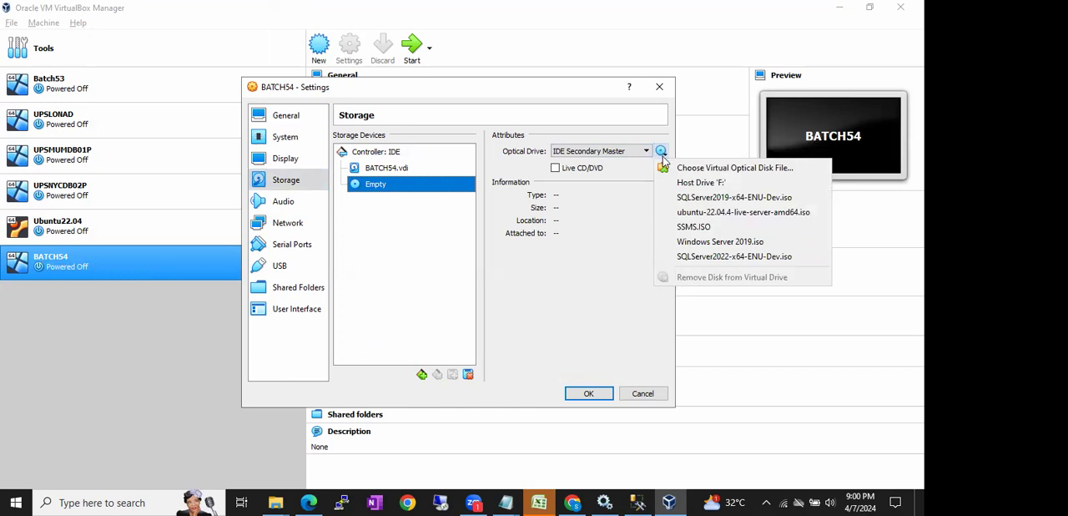
left_click(707, 170)
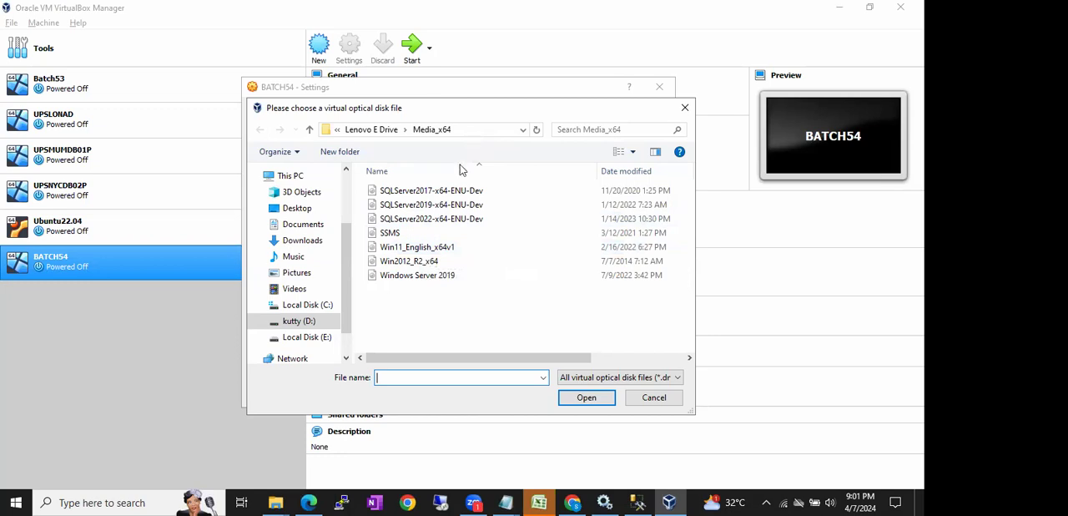
left_click(420, 275)
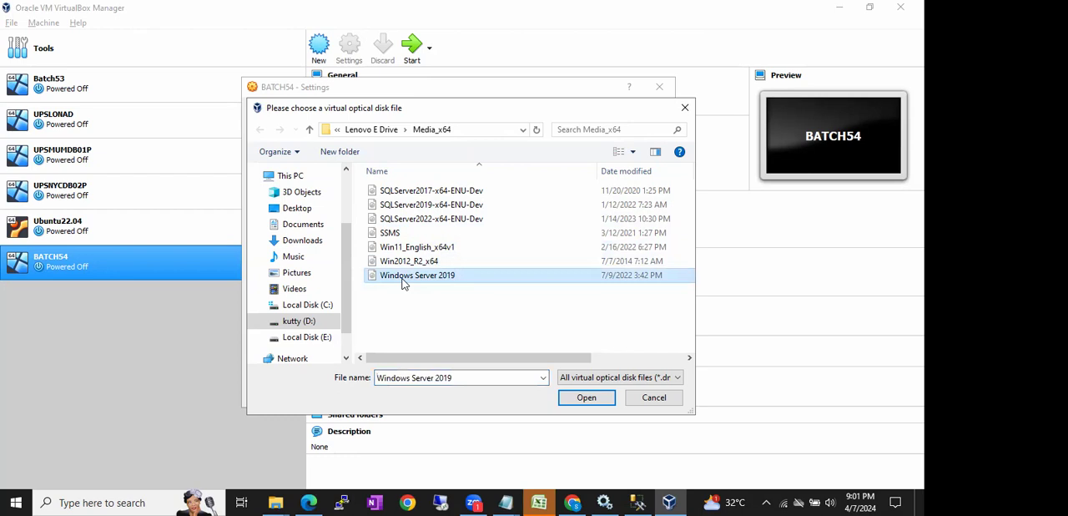
double_click(405, 280)
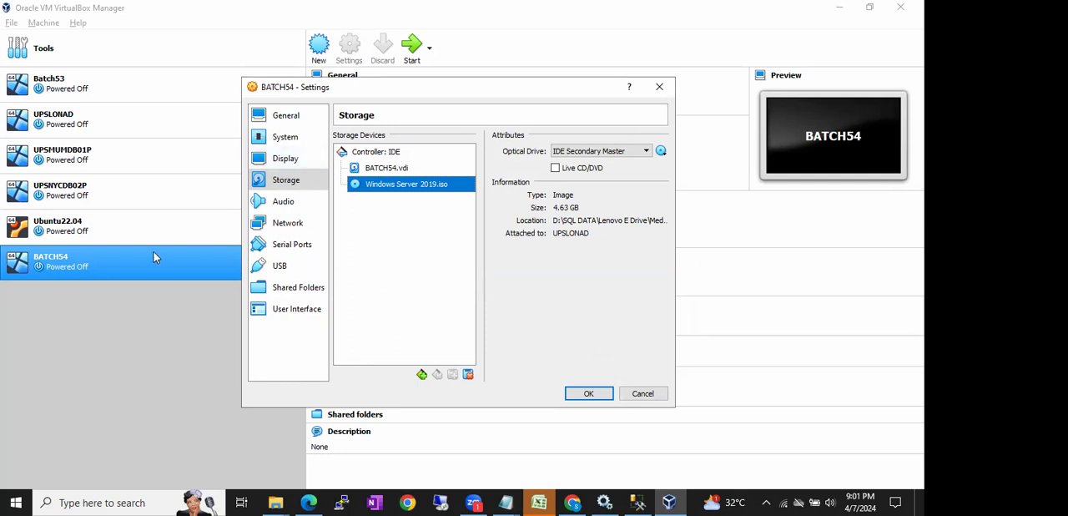
- Choose the Windows Server 2019 image again for the BATCH54 optical drive and save the machine settings
left_click(280, 186)
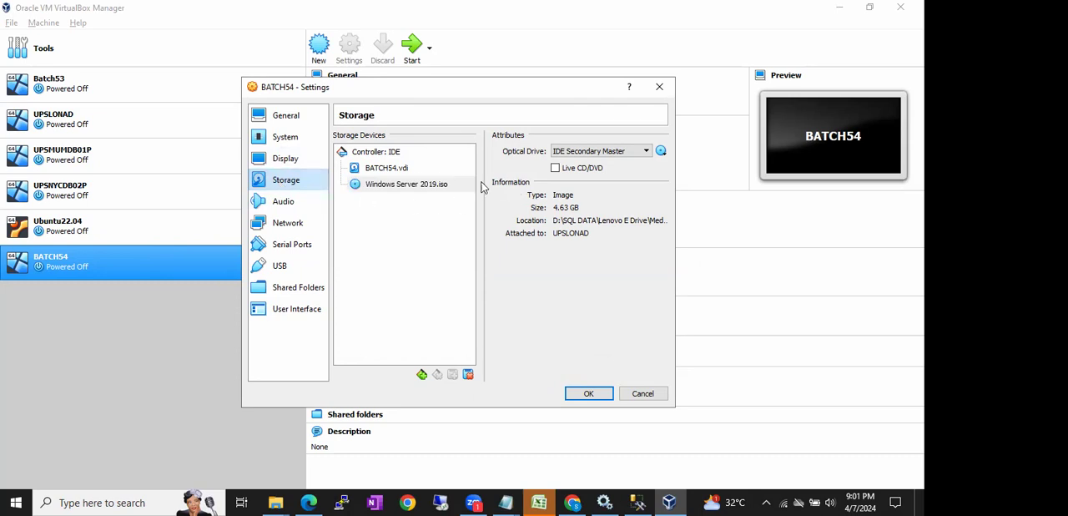
left_click(374, 184)
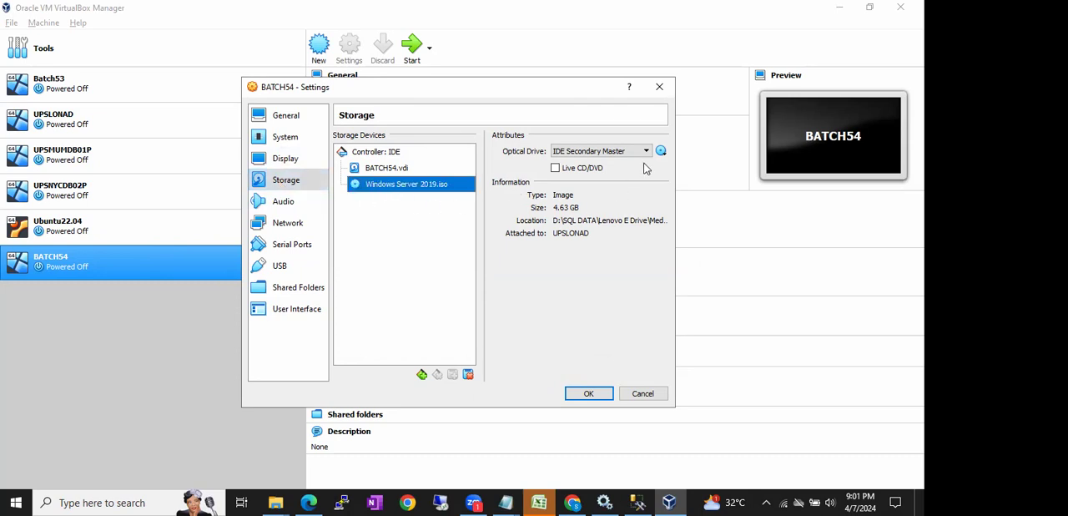
left_click(661, 151)
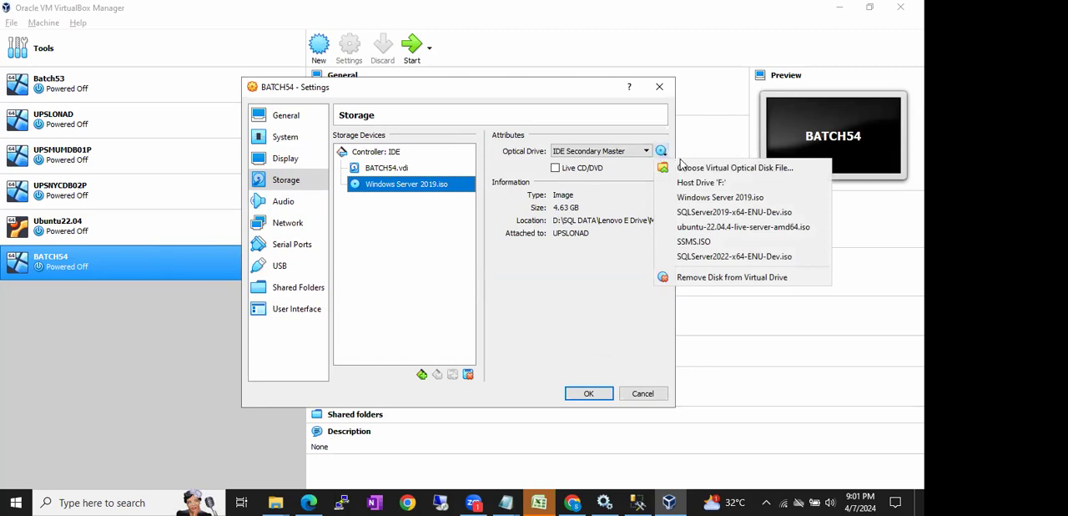
left_click(684, 167)
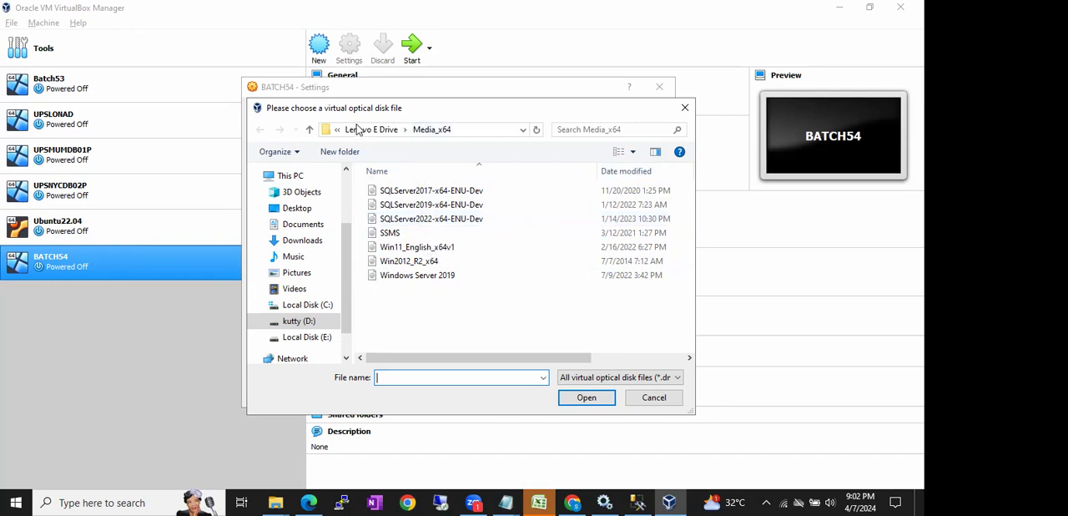
double_click(422, 275)
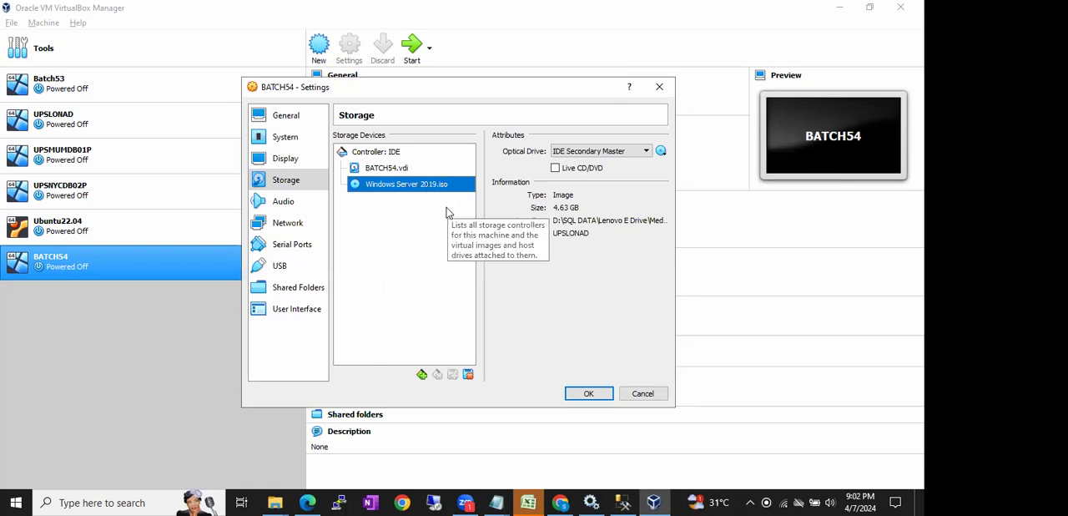
left_click(575, 395)
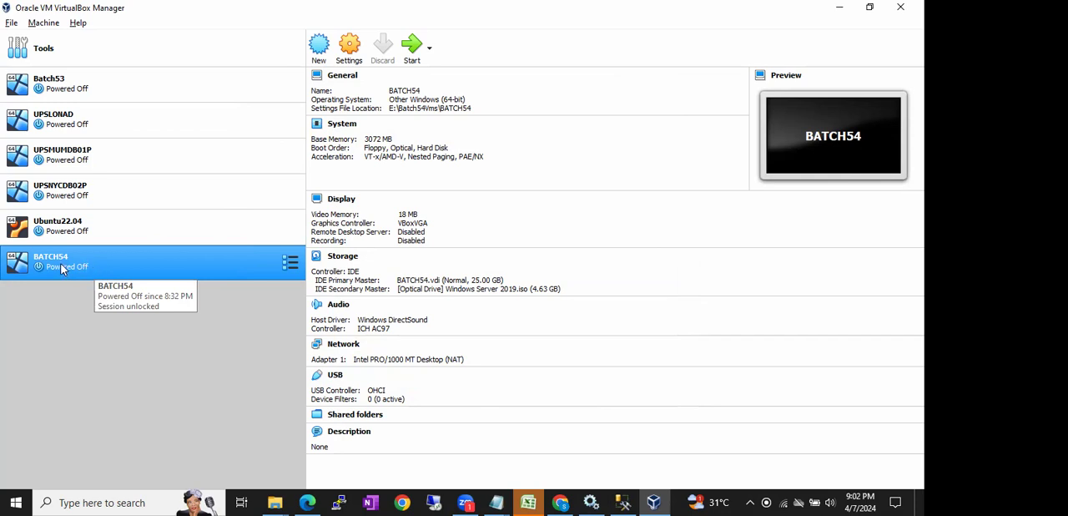
- Start the BATCH54 virtual machine, move its window fully into view, and dismiss the keyboard capture and mouse integration notices
left_click(415, 47)
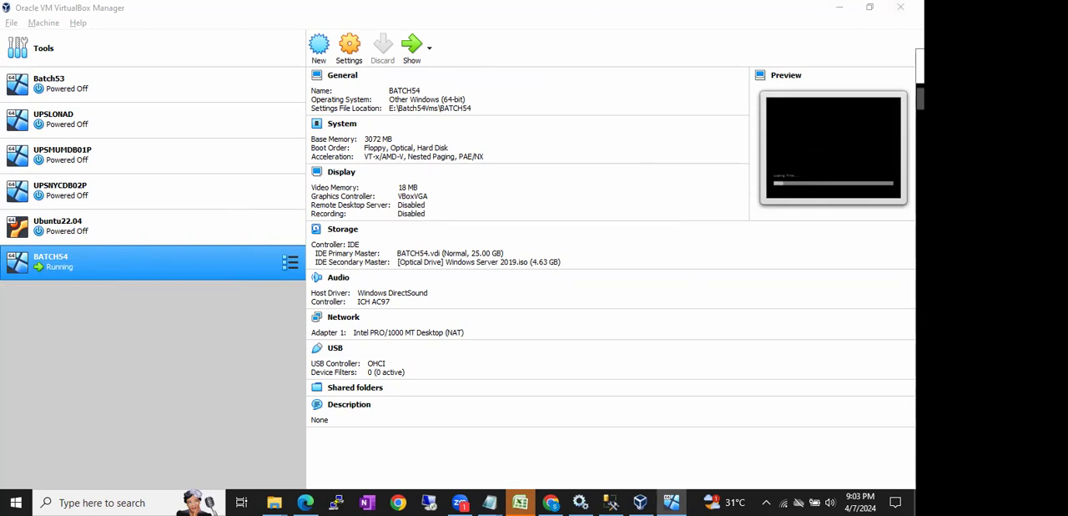
left_click_drag(920, 58, 249, 27)
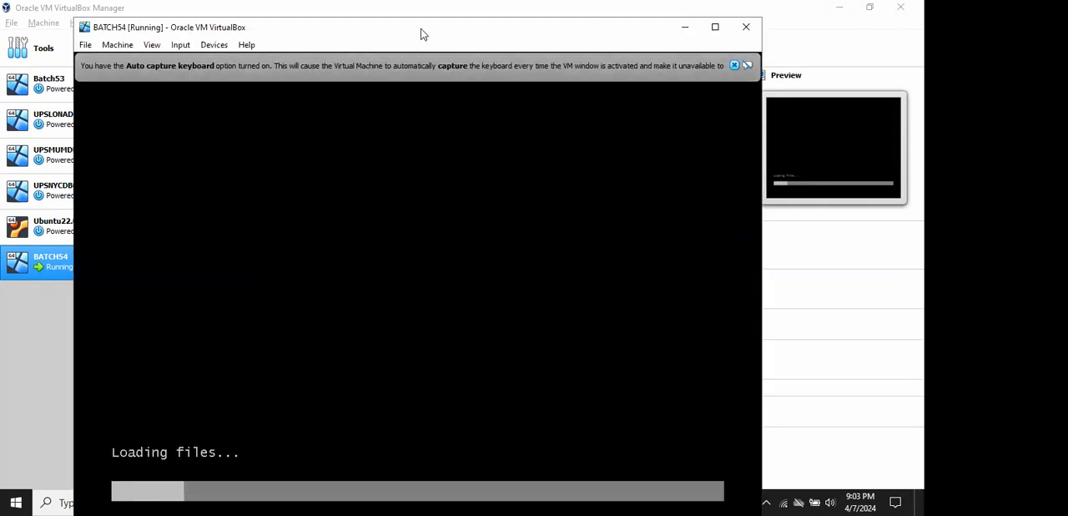
left_click_drag(423, 30, 418, 22)
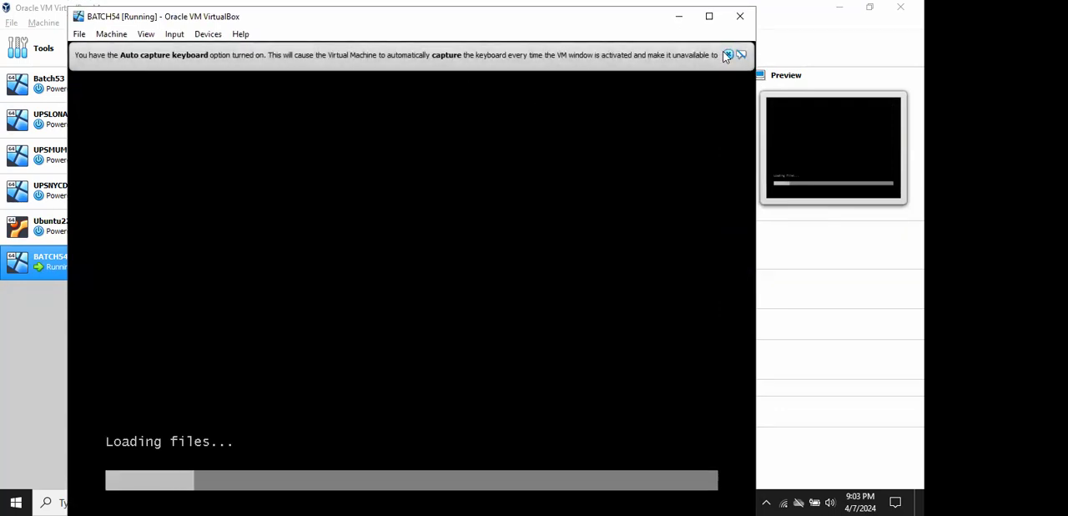
left_click(727, 55)
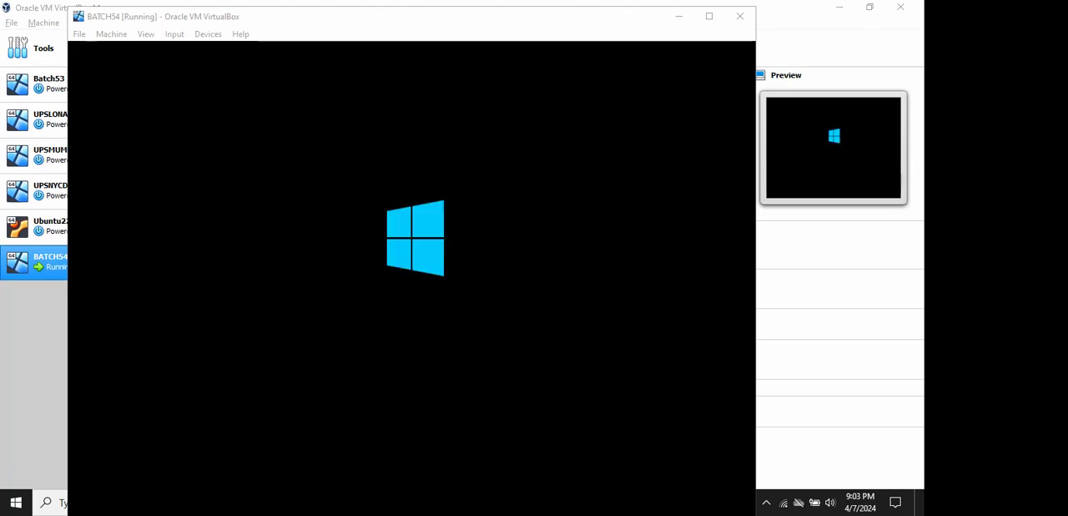
left_click(503, 17)
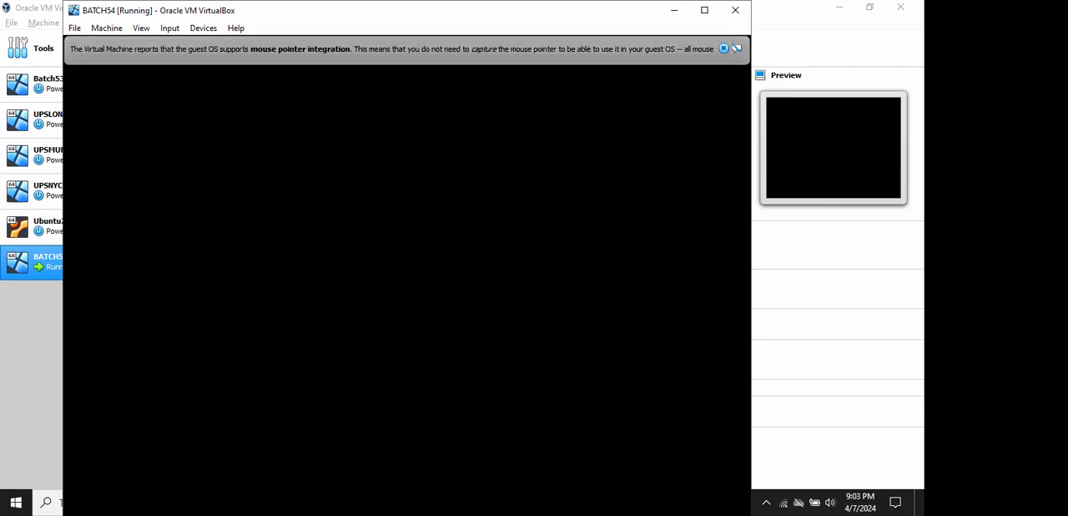
left_click(723, 49)
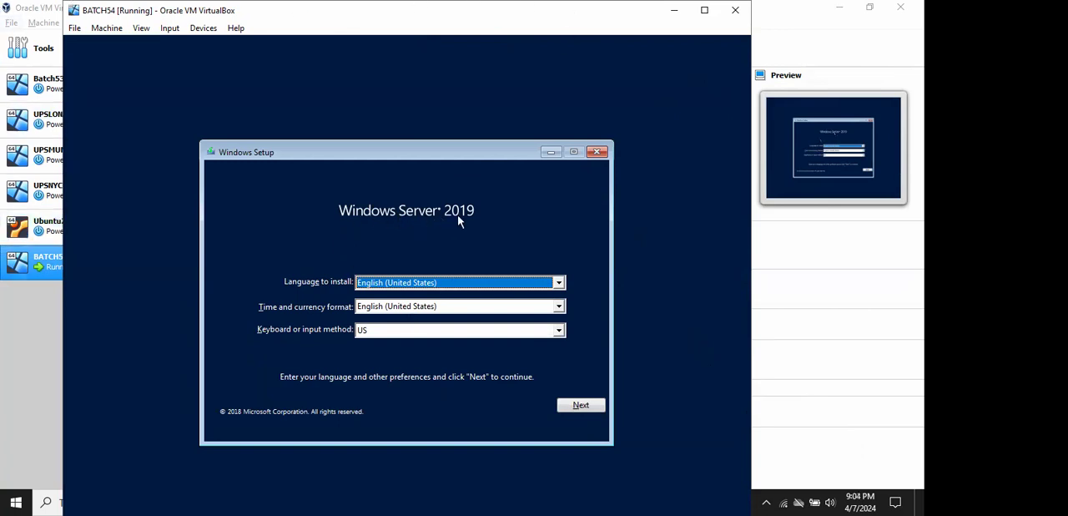
- Begin Windows Server 2019 setup with the default language options and choose the Datacenter Evaluation (Desktop Experience) edition
left_click(564, 404)
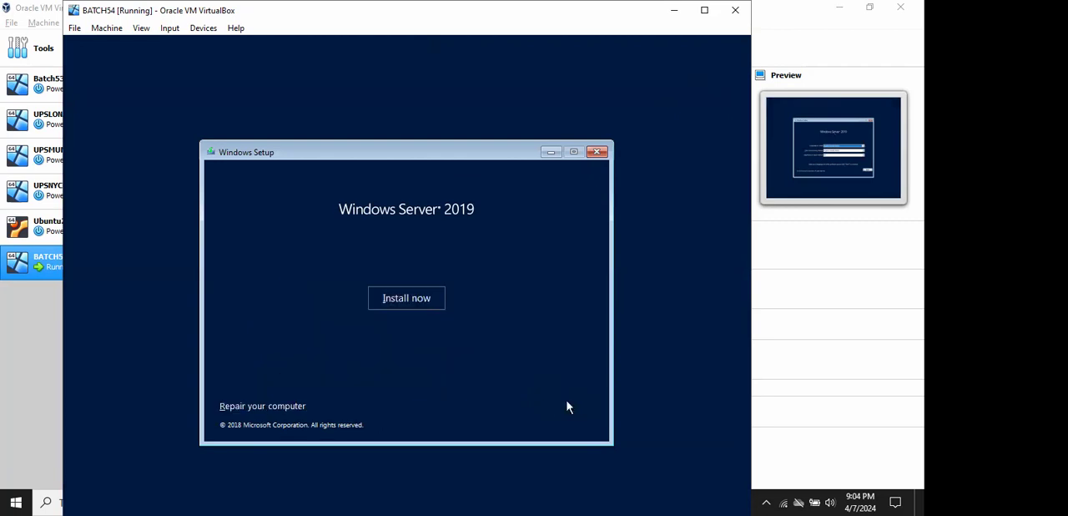
left_click(402, 296)
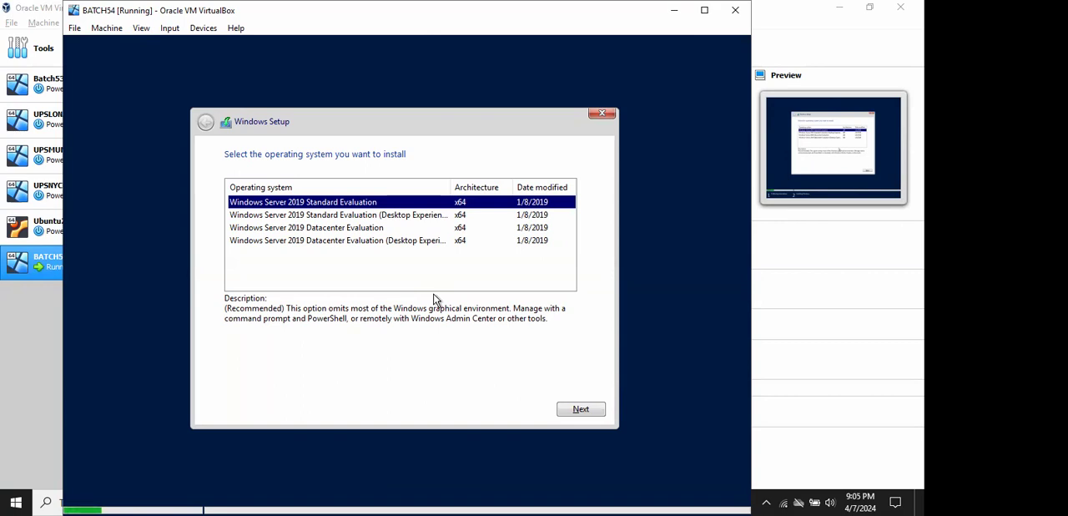
left_click(399, 243)
left_click(562, 408)
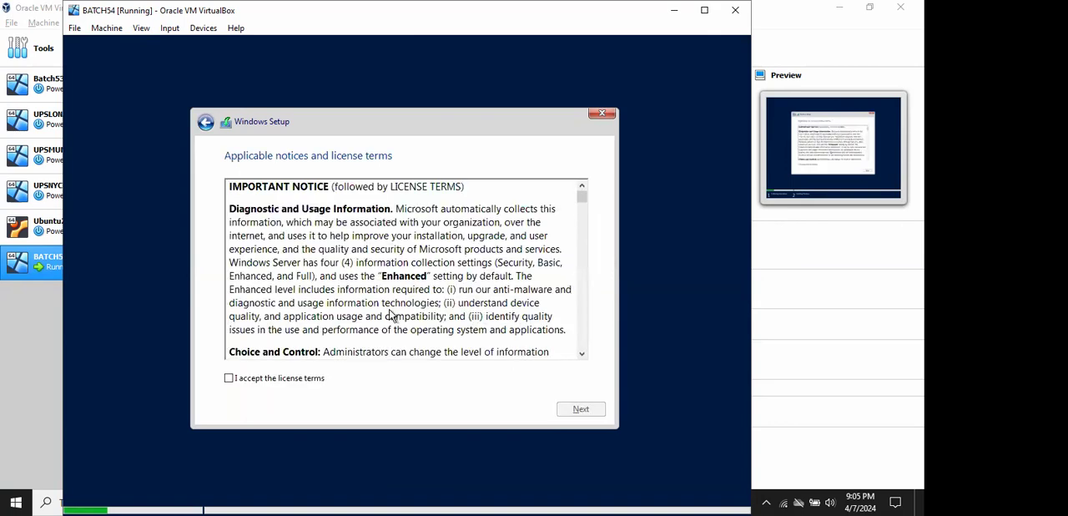
- Accept the license terms and start a custom Windows-only installation on Drive 0 Unallocated Space
left_click(246, 378)
left_click(600, 412)
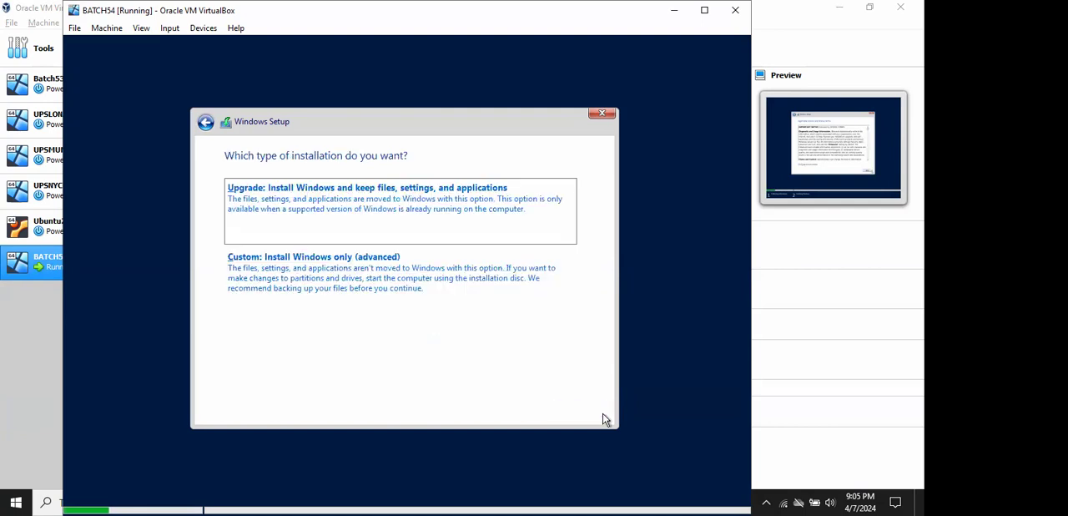
left_click(412, 270)
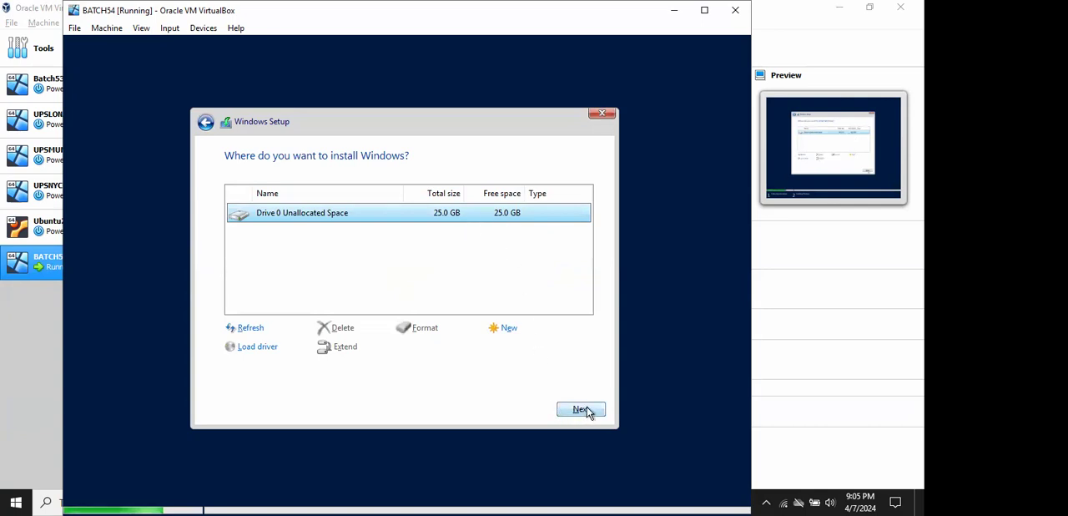
left_click(479, 267)
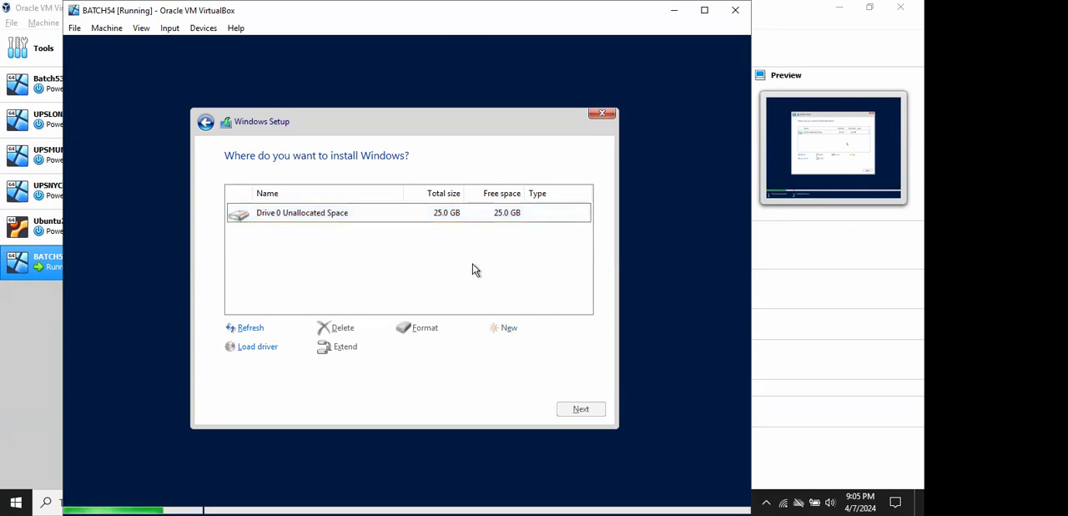
left_click(482, 218)
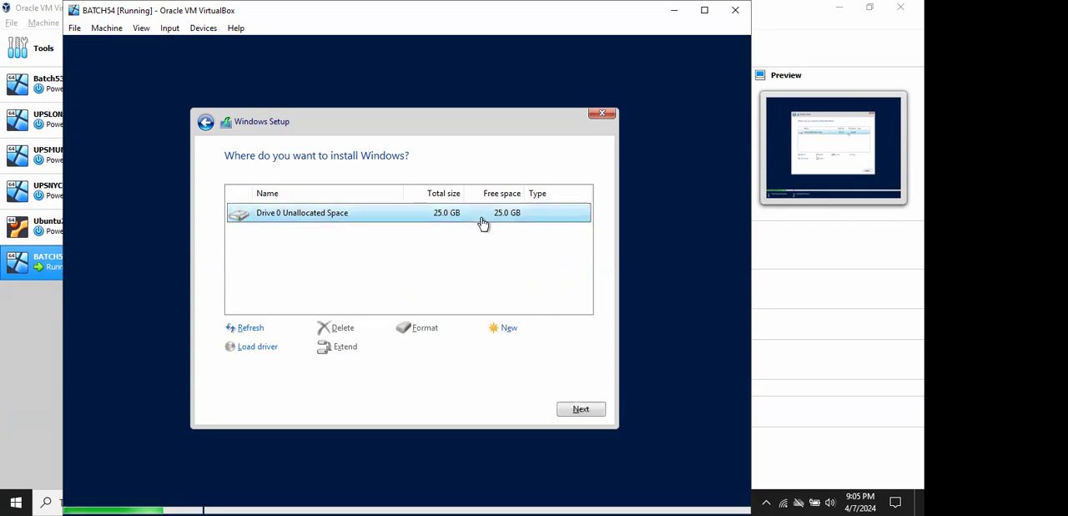
left_click(580, 412)
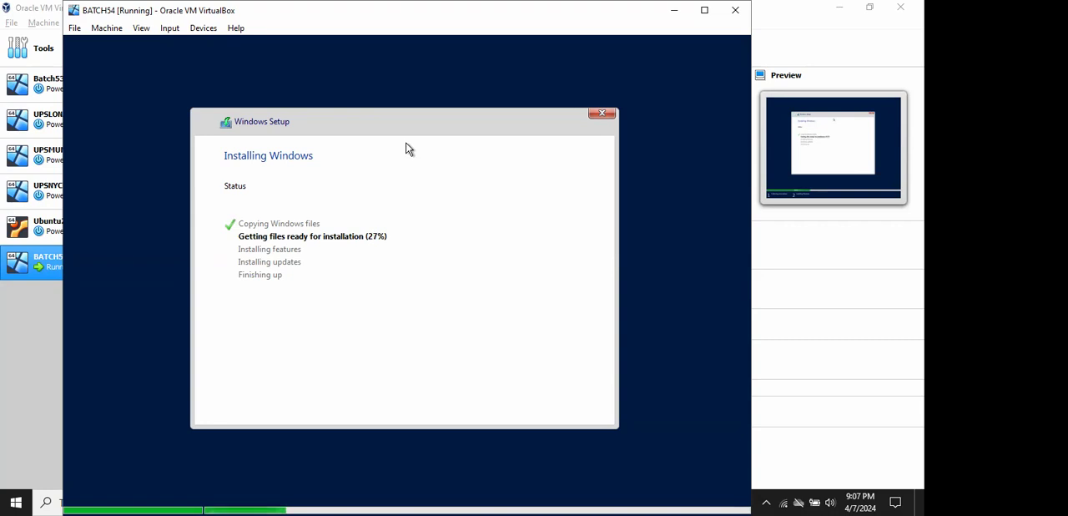
- Examine the optical drive of the UPSNYCDB02P machine and the disk image files available for it, leaving its settings unchanged
left_click(19, 328)
right_click(83, 186)
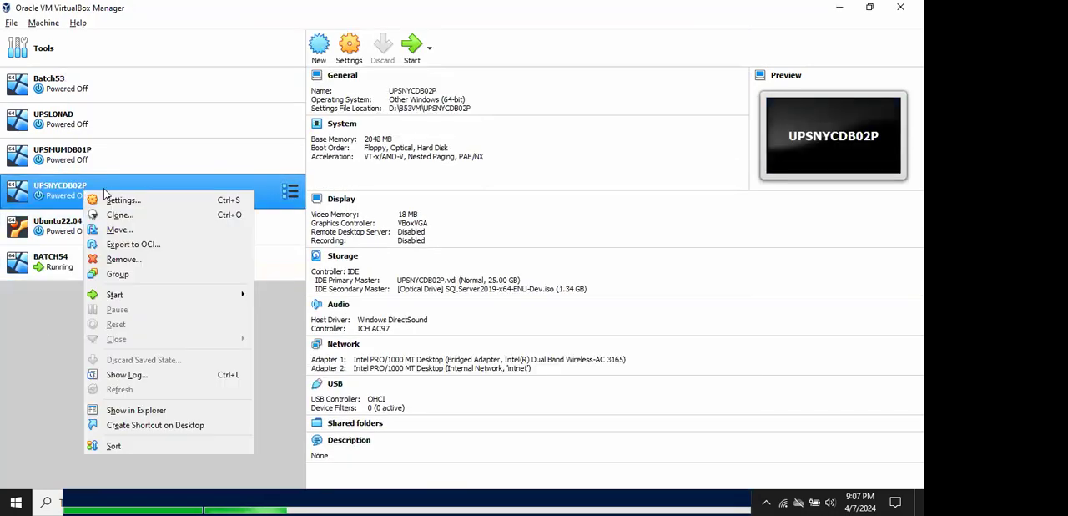
left_click(125, 205)
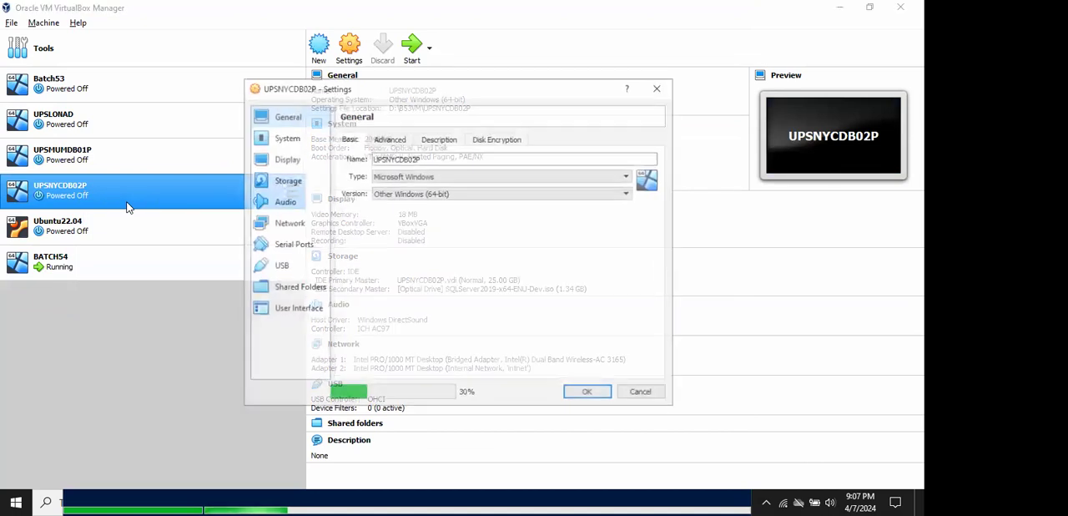
left_click(279, 182)
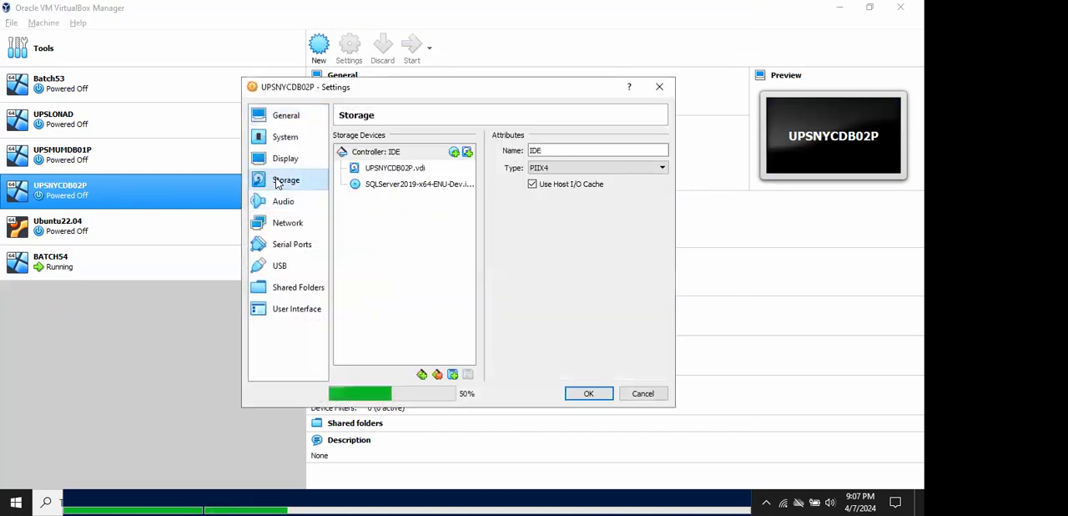
left_click(406, 188)
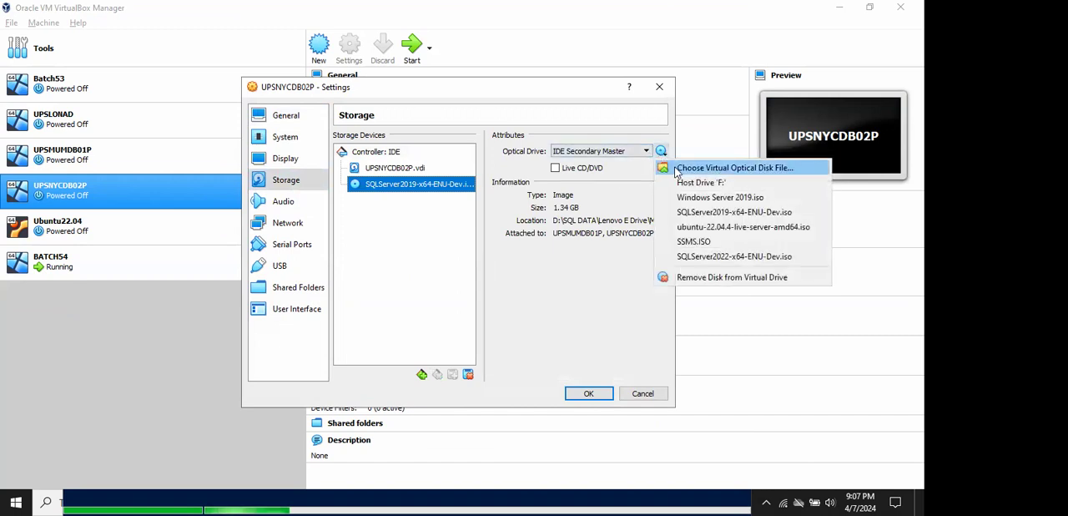
left_click(680, 169)
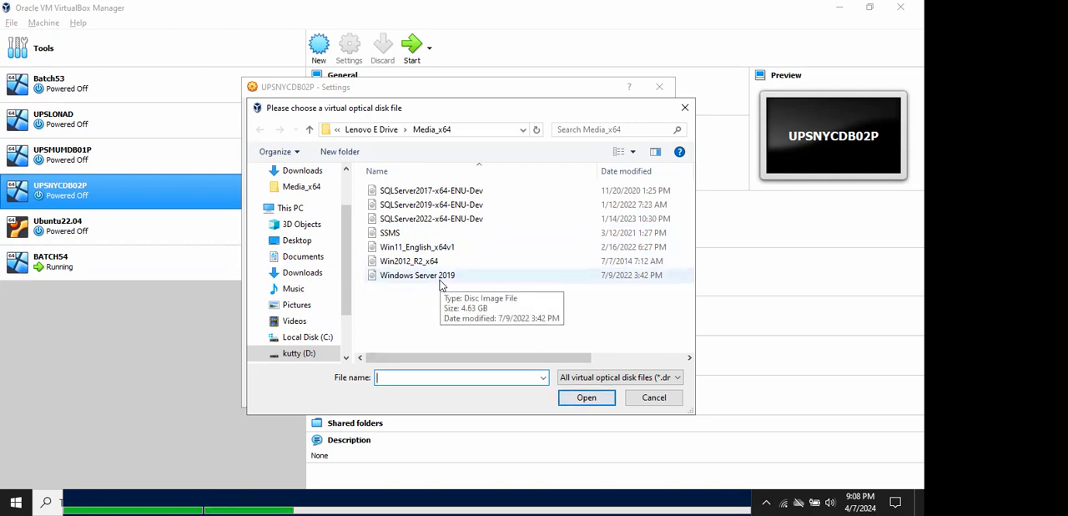
left_click(645, 398)
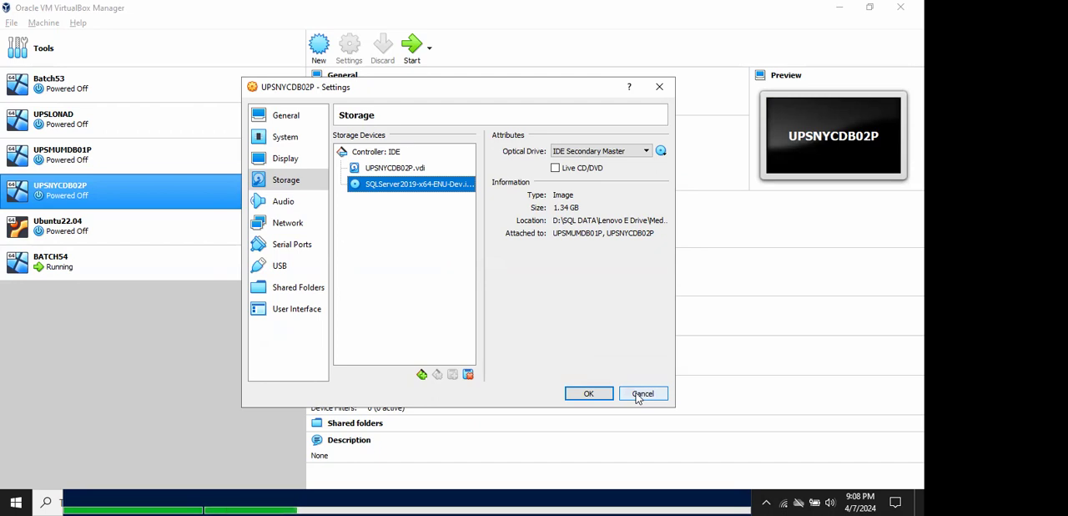
left_click(637, 396)
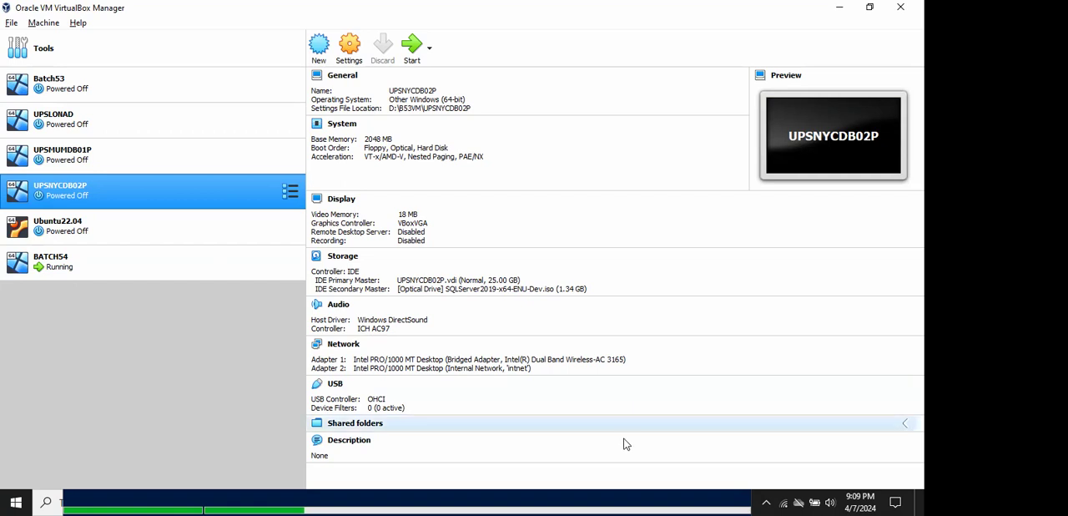
- Return to the running BATCH54 window and move it aside so the machine list in VirtualBox Manager is uncovered
left_click(593, 501)
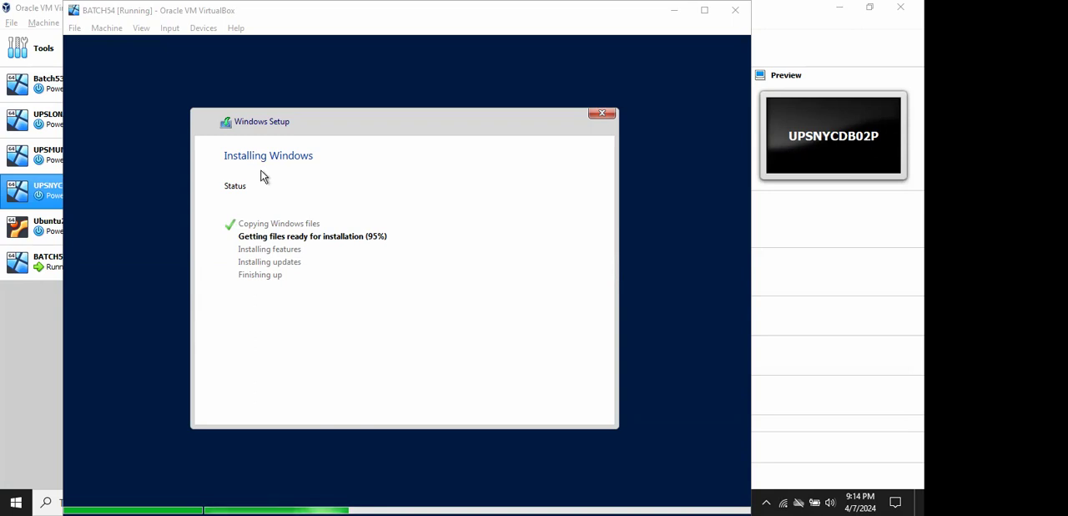
left_click(313, 19)
left_click_drag(316, 18, 405, 18)
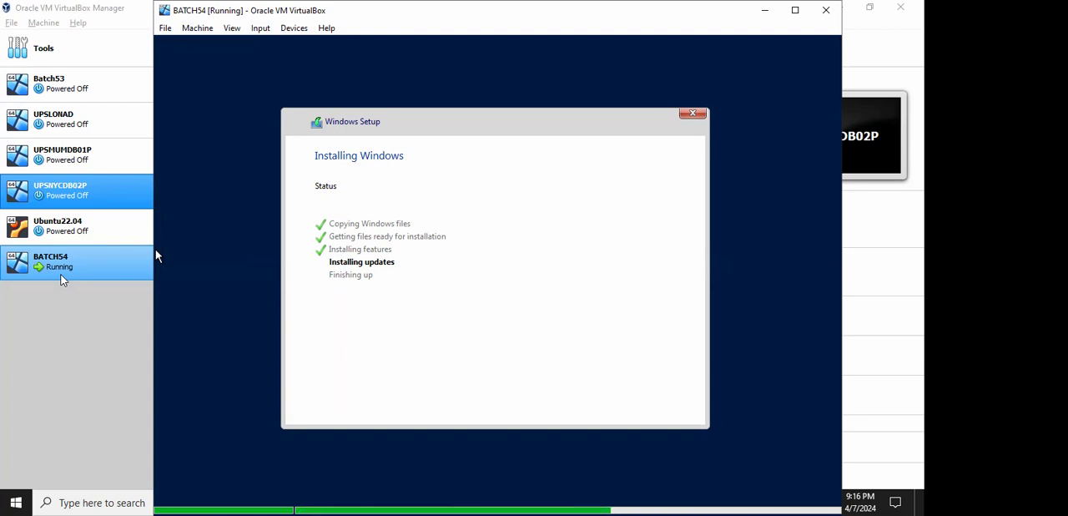
- Examine the Windows Server 2019.iso attachment and the disk choices for the BATCH54 optical drive, then cancel the settings
left_click(117, 255)
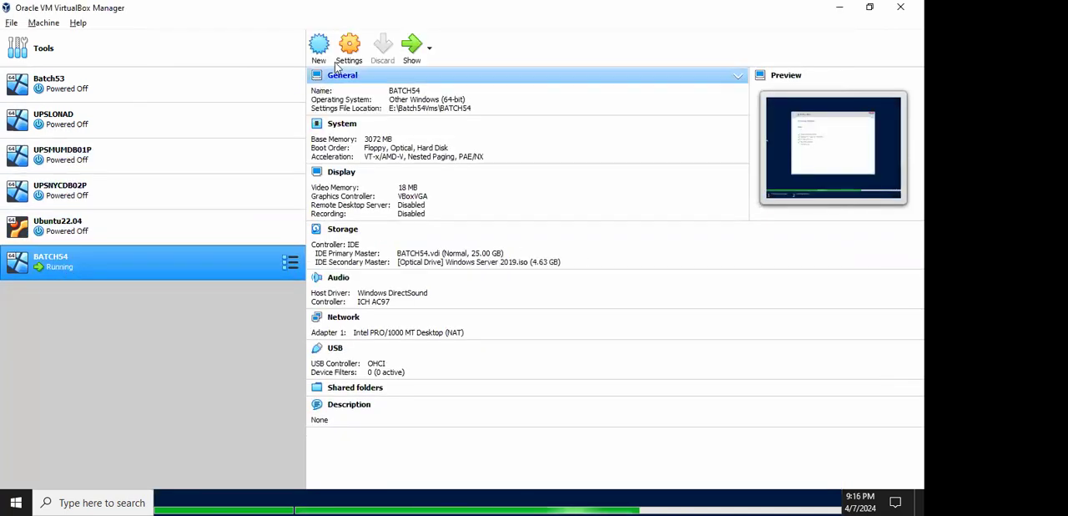
left_click(349, 46)
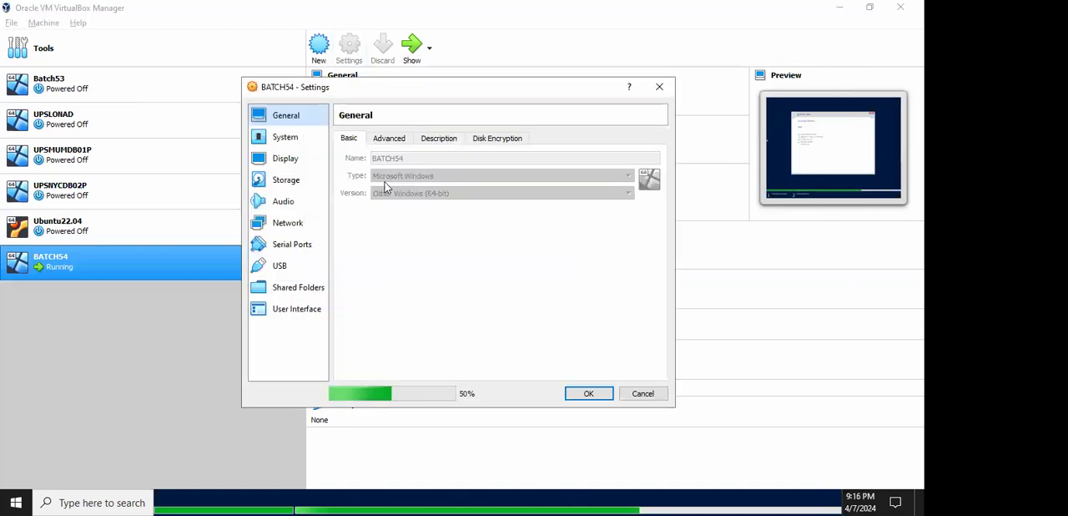
left_click(294, 181)
left_click(424, 187)
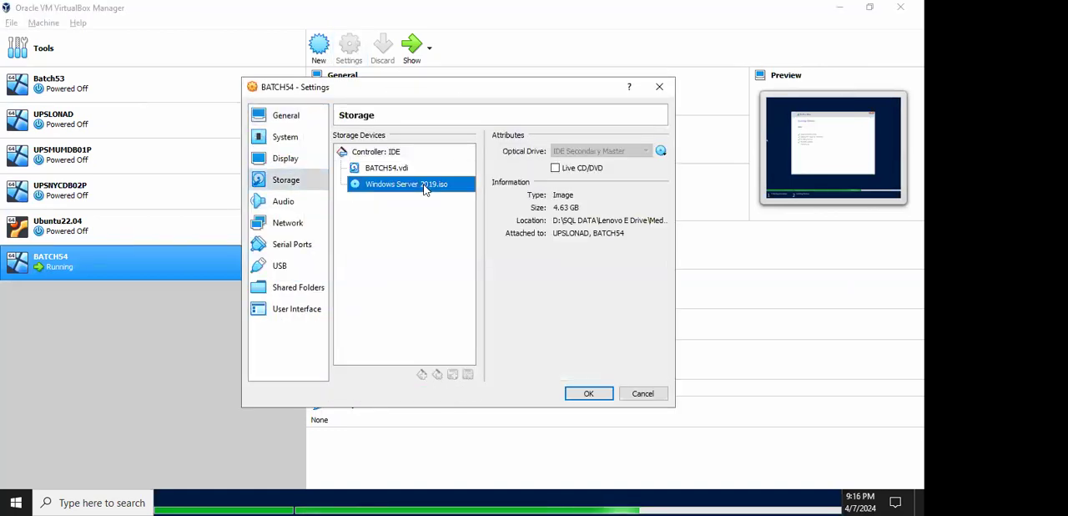
left_click(661, 151)
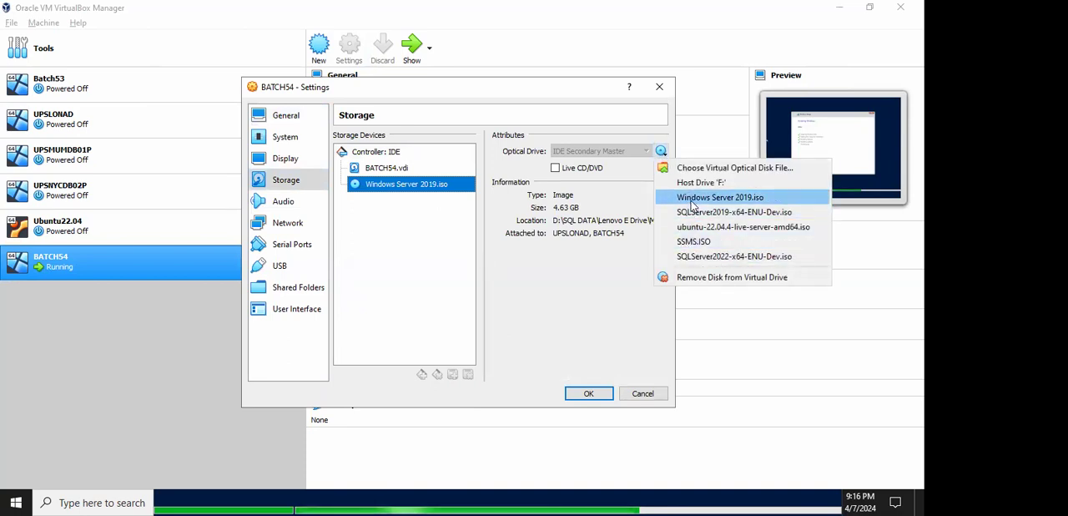
left_click(628, 284)
left_click(638, 394)
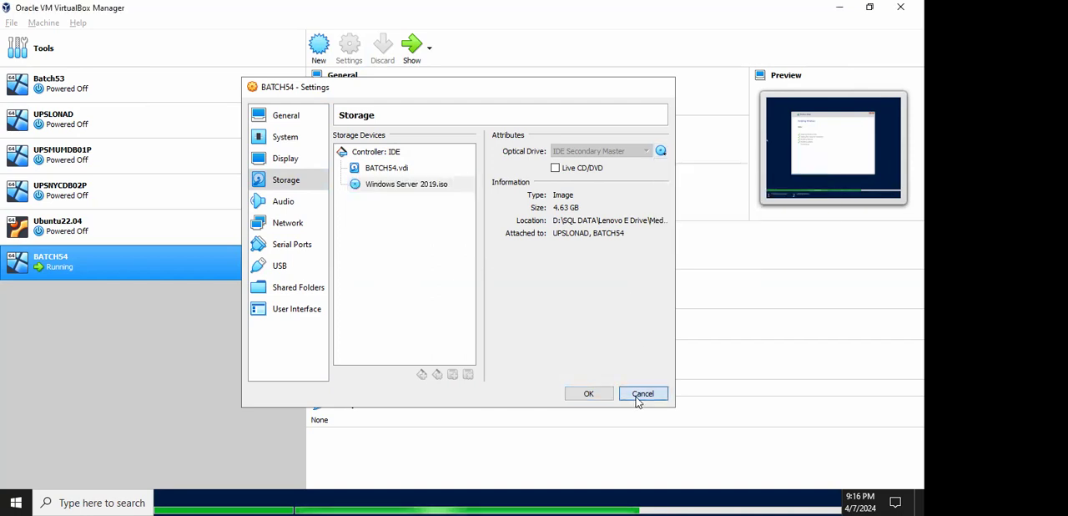
- Bring the BATCH54 virtual machine window back into full view and dismiss its mouse pointer integration notice
left_click(559, 499)
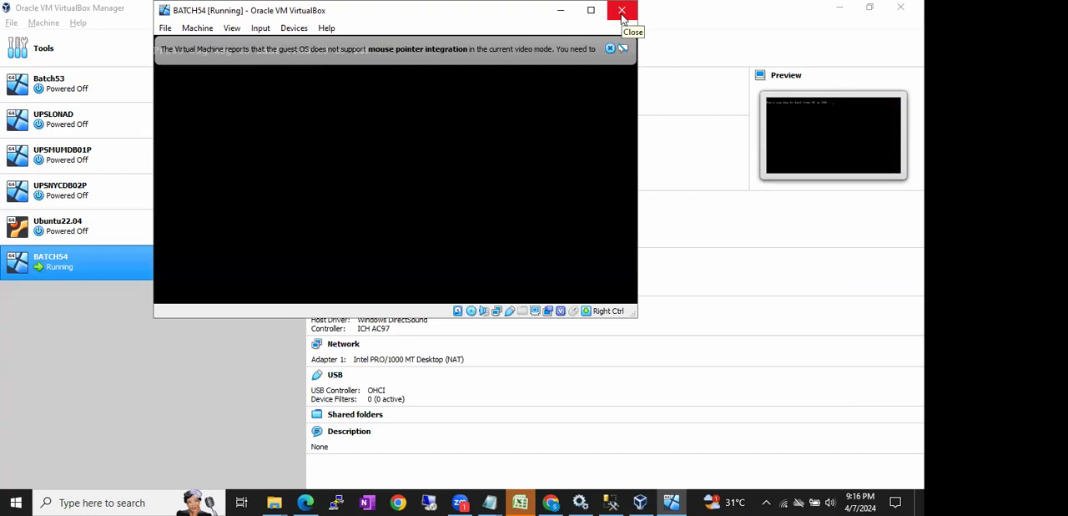
left_click(622, 11)
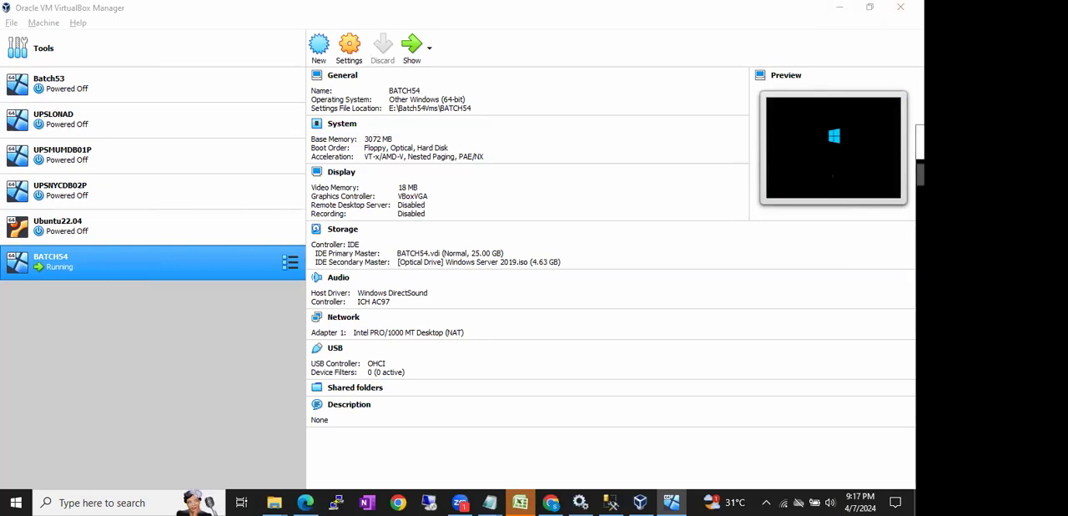
left_click_drag(1067, 139, 236, 36)
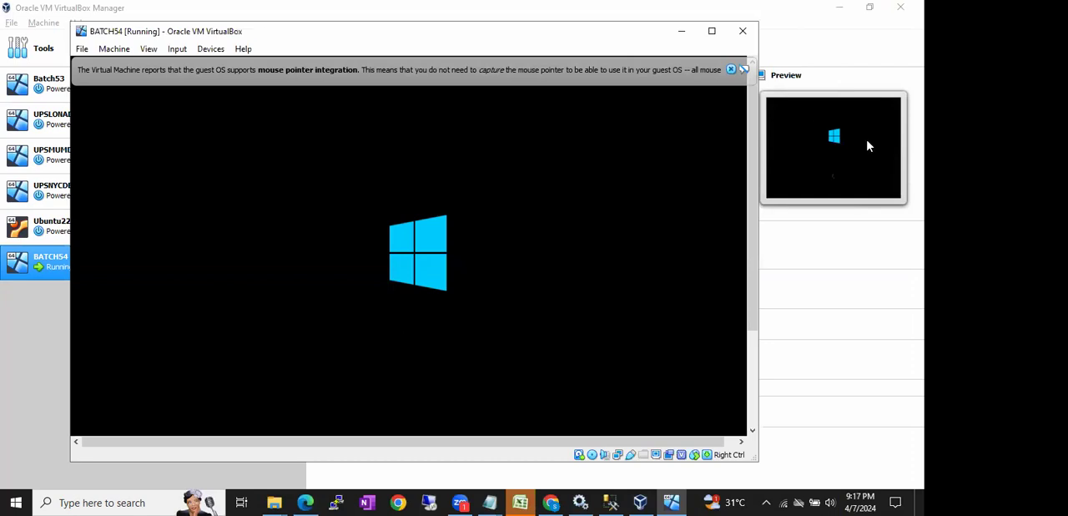
left_click(743, 69)
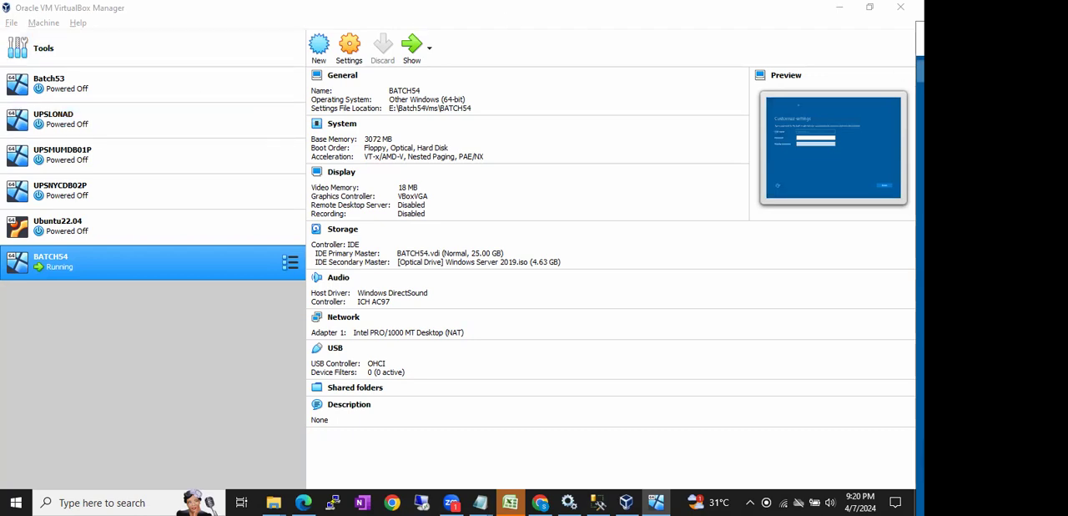
- Move the BATCH54 window back into view, enter and re-enter the built-in Administrator account password, and finish the Windows setup
left_click_drag(921, 31, 402, 17)
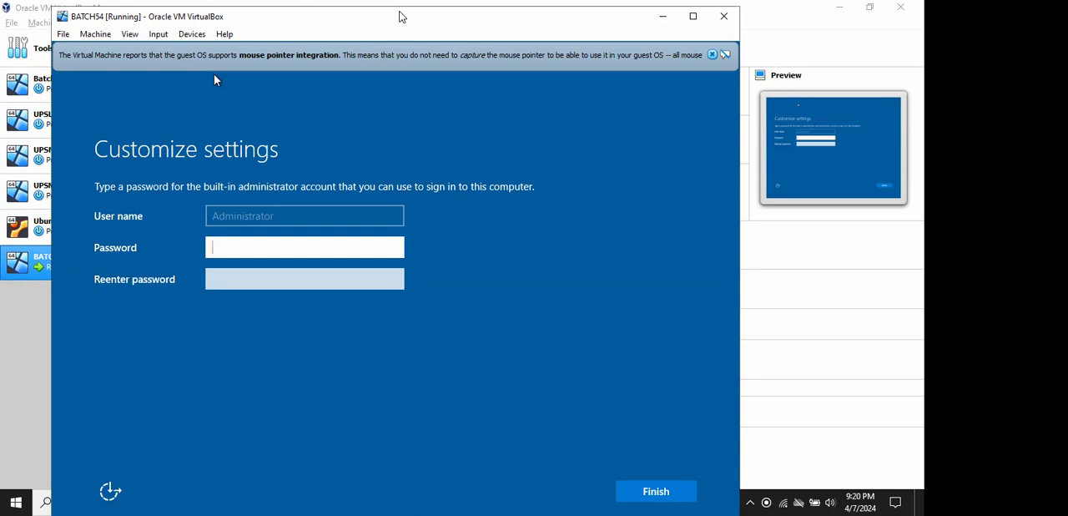
type("*******")
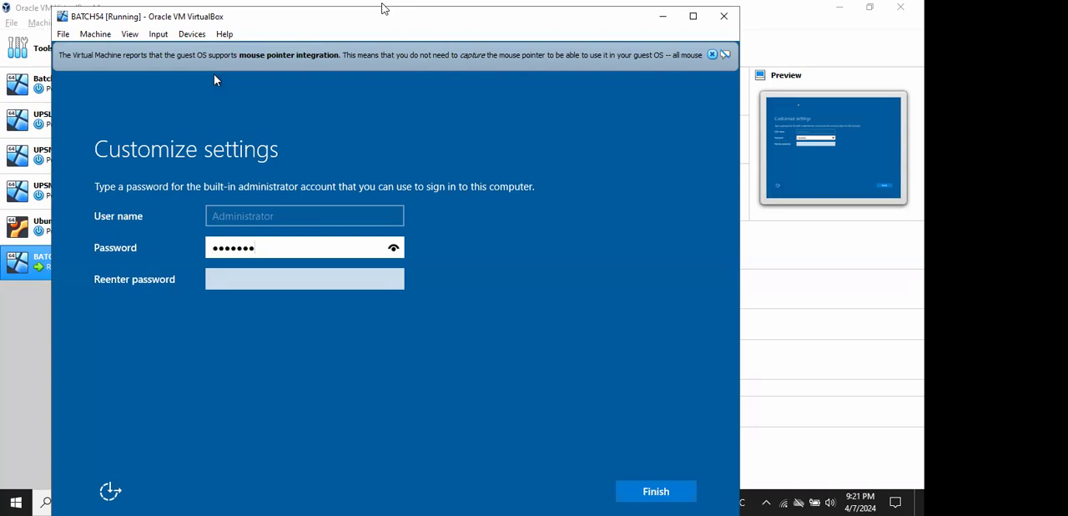
key("BackSpace")
key("BackSpace")
key("BackSpace")
key("BackSpace")
key("BackSpace")
key("BackSpace")
type("•••••••")
key("Tab")
type("•")
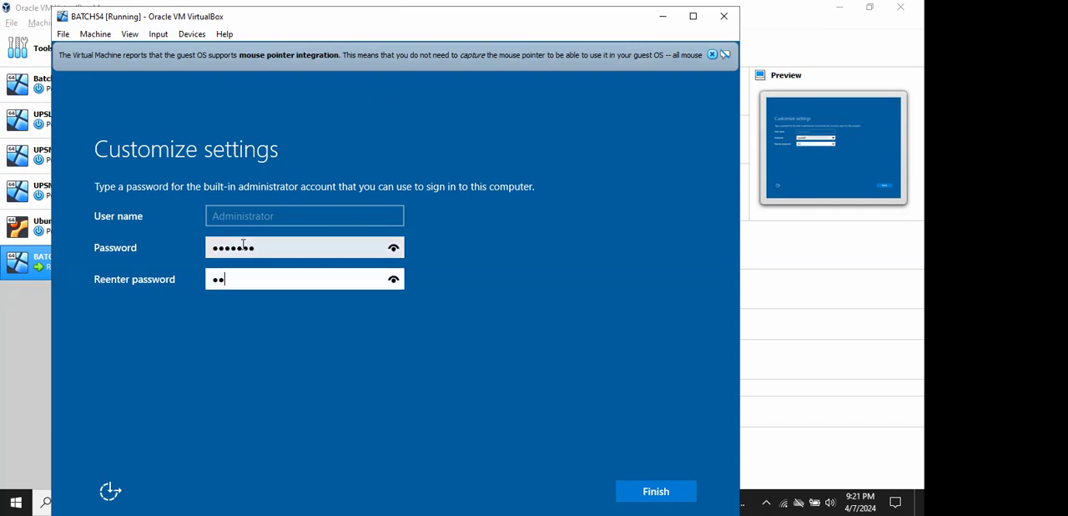
key("BackSpace")
type("•••••••")
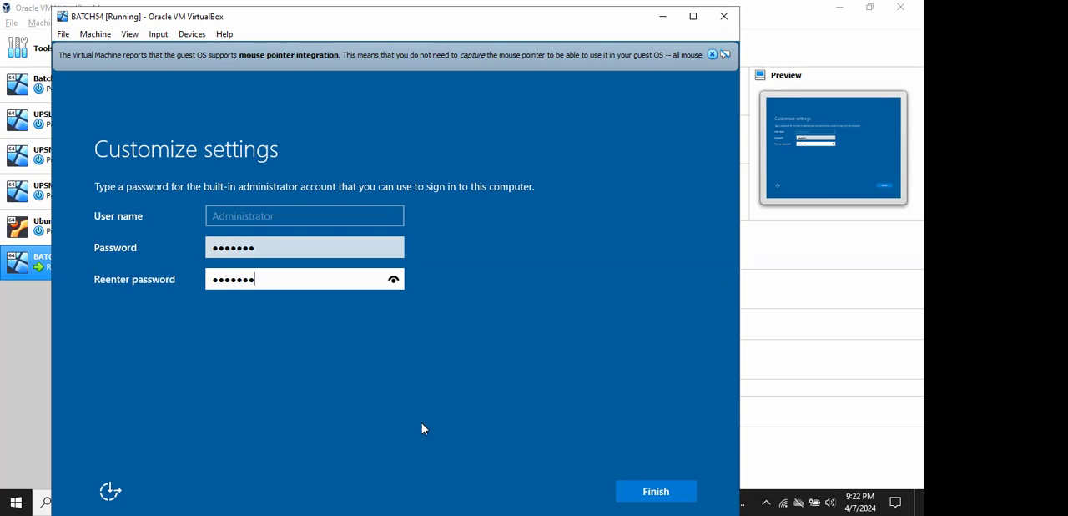
left_click(626, 484)
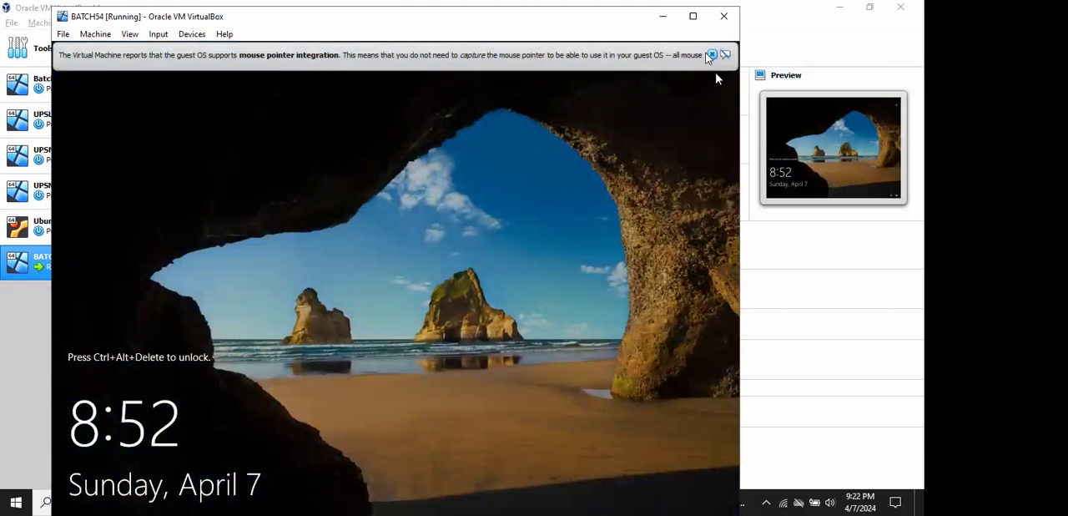
- Dismiss the mouse pointer integration notice and reposition the BATCH54 window beside the machine list
left_click(713, 55)
left_click_drag(614, 19, 759, 16)
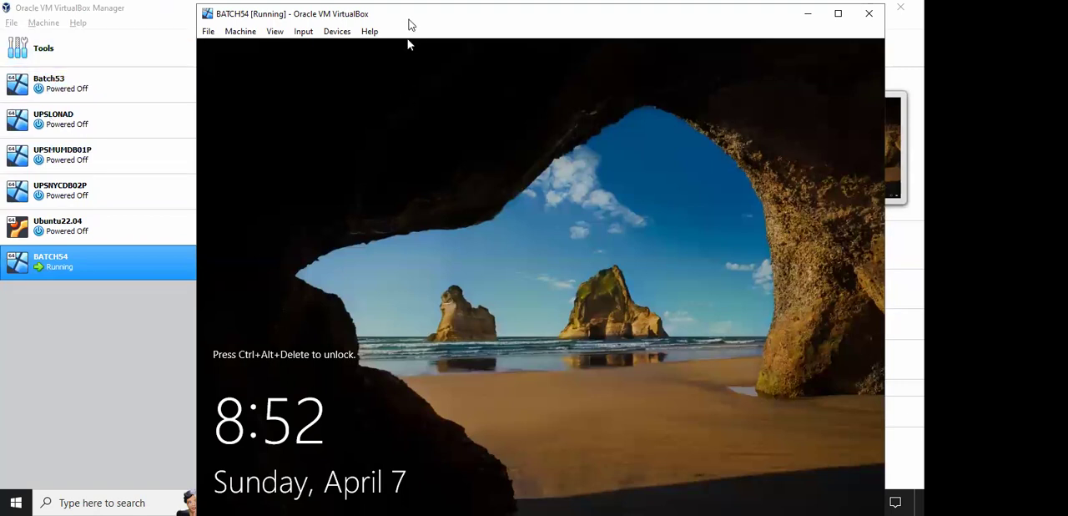
left_click_drag(405, 26, 355, 24)
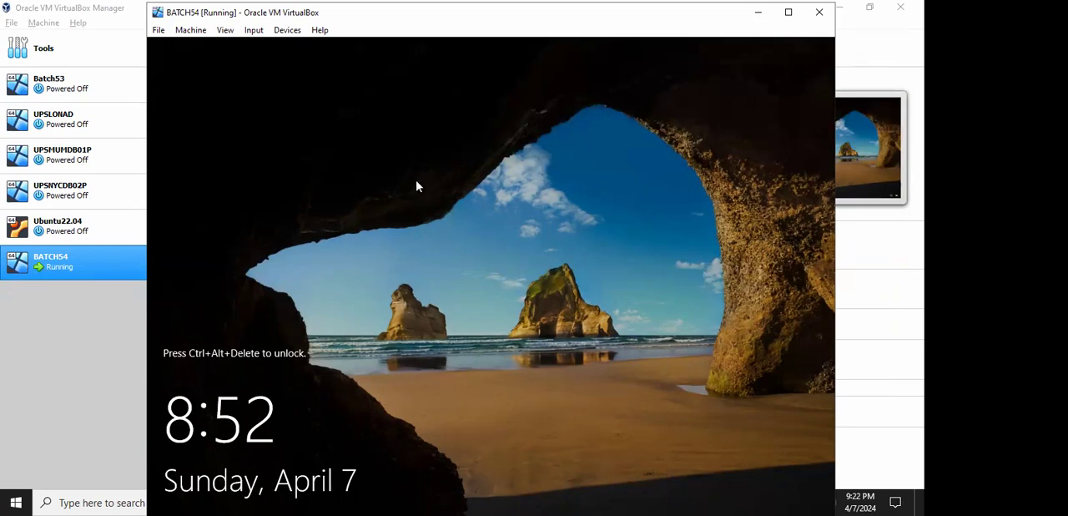
- Send Ctrl-Alt-Del to the BATCH54 guest and sign in as Administrator with the account password
left_click(247, 30)
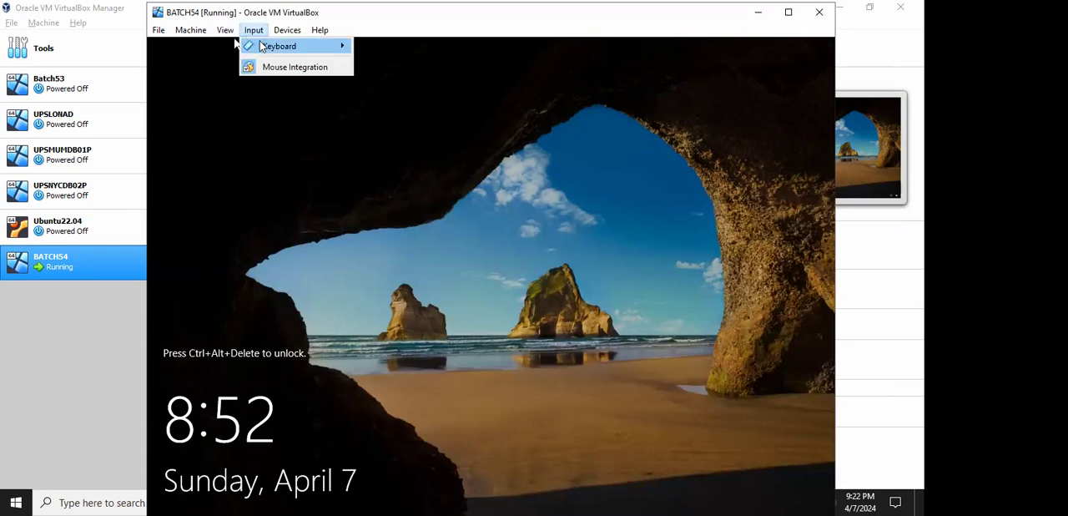
mouse_move(264, 46)
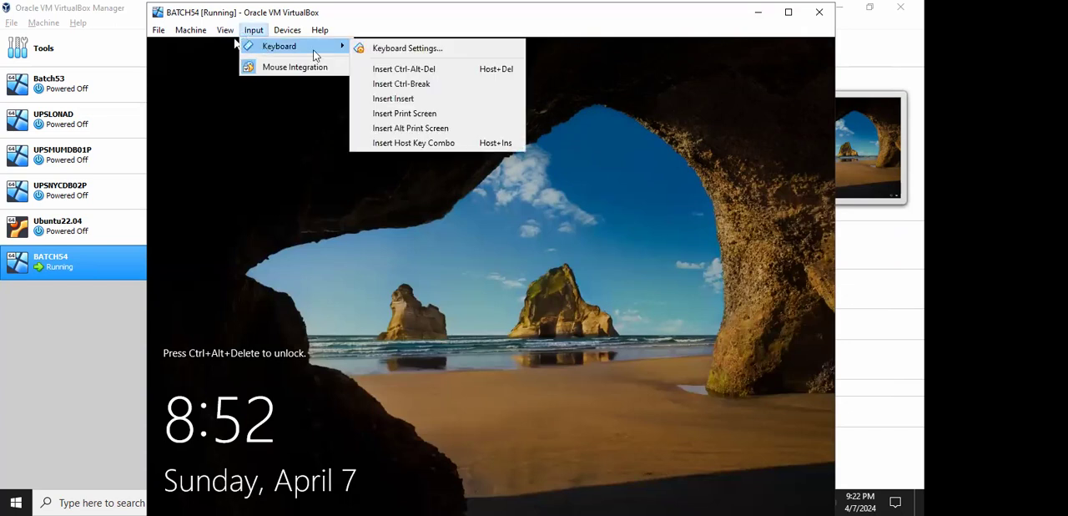
left_click(404, 68)
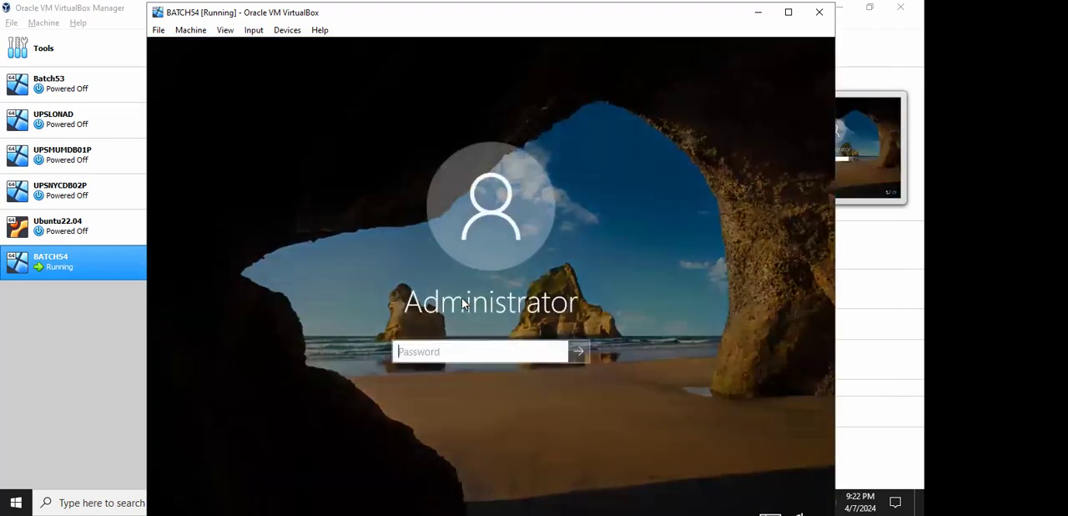
type("*******")
key("Return")
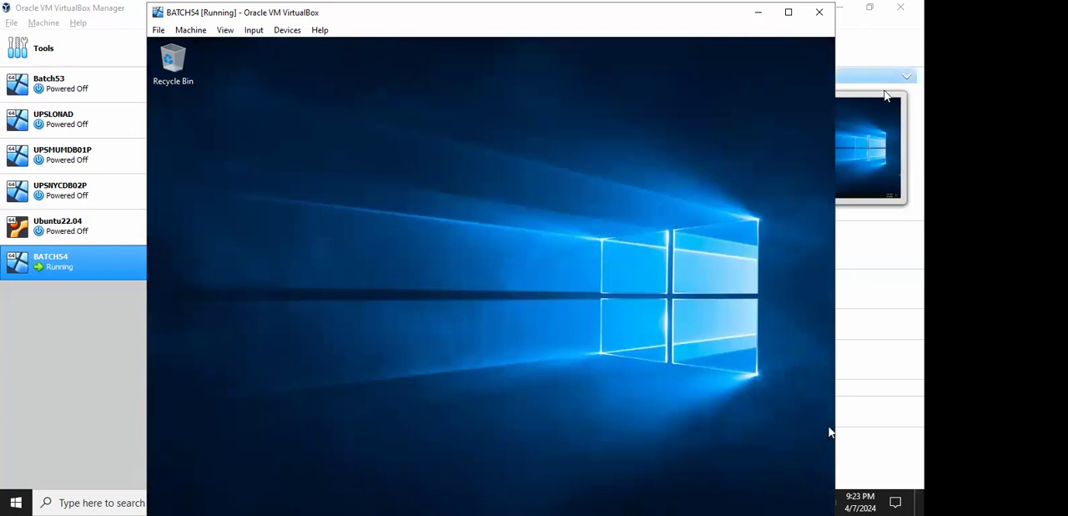
- Minimize VirtualBox Manager and the browser, and reposition the BATCH54 window over the host desktop
left_click(842, 9)
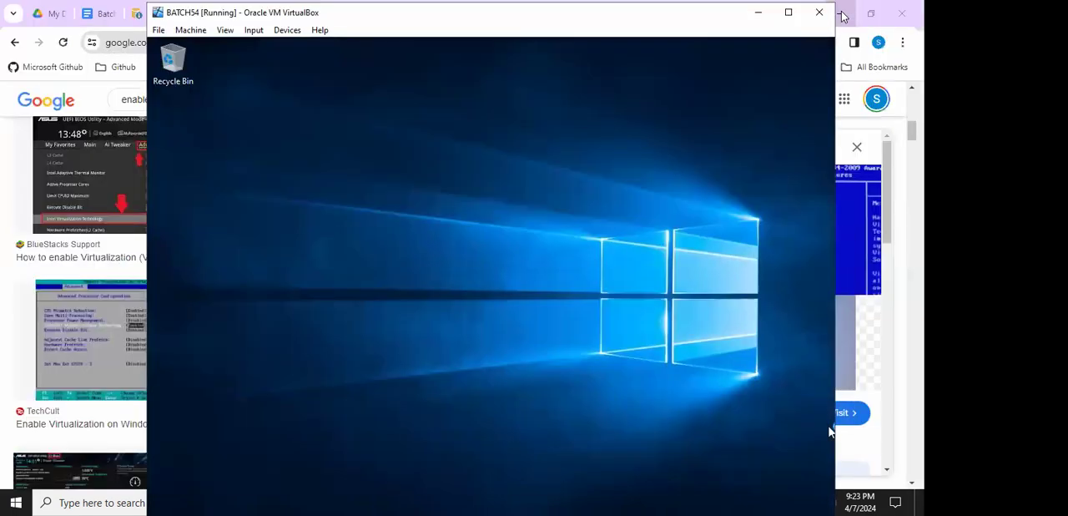
left_click(843, 15)
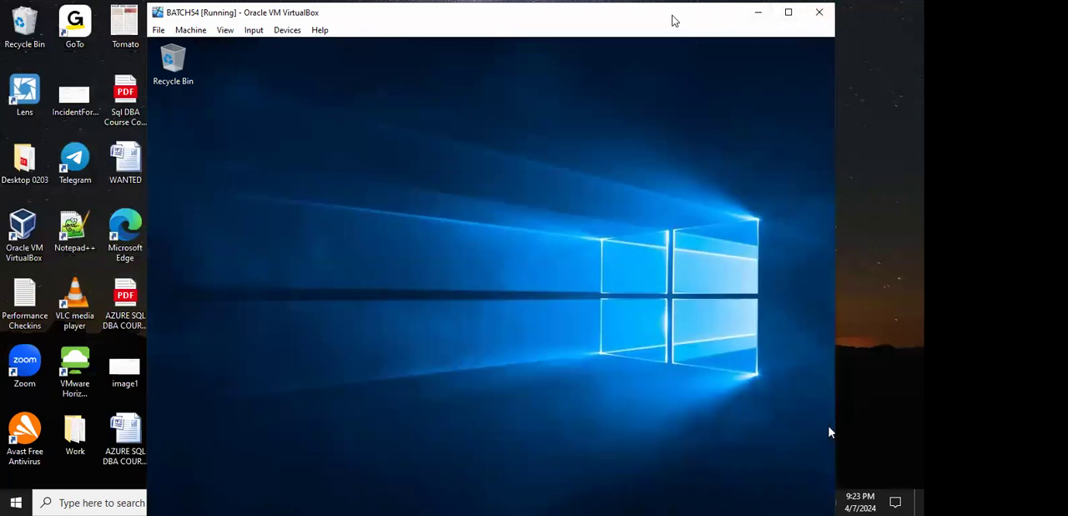
left_click_drag(671, 19, 769, 59)
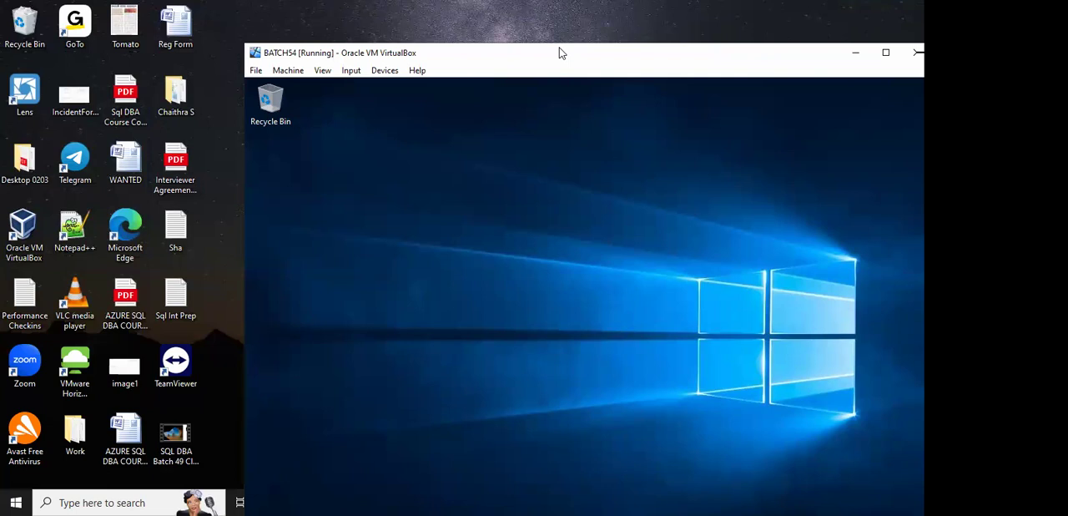
left_click_drag(562, 52, 570, 17)
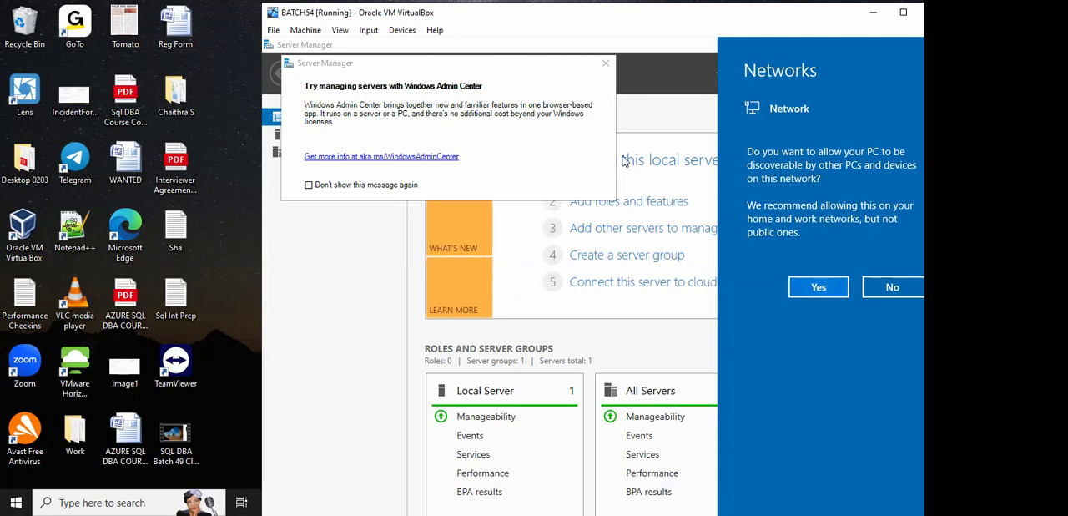
- Dismiss the Networks discovery prompt and close the Windows Admin Center message in the guest's Server Manager
left_click(606, 64)
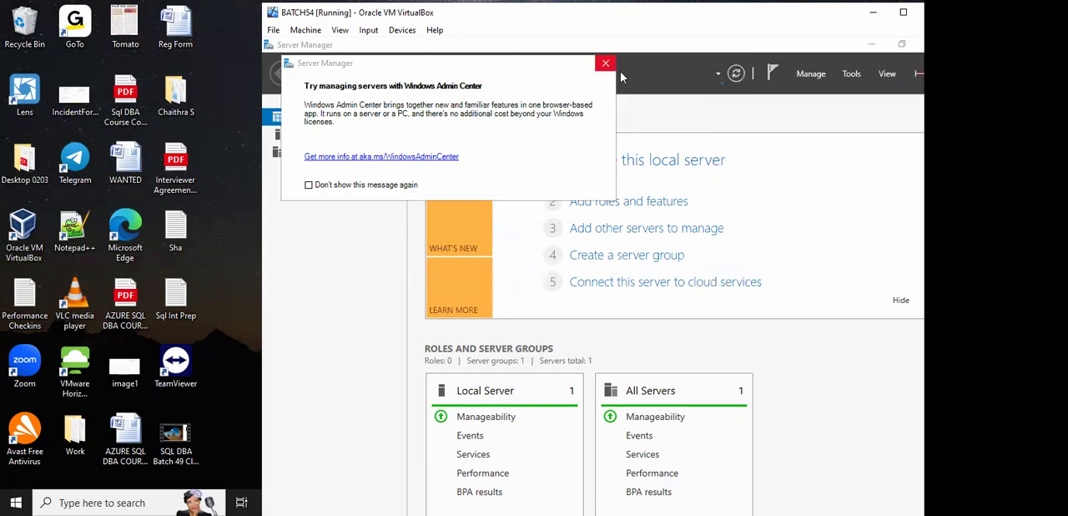
left_click(606, 63)
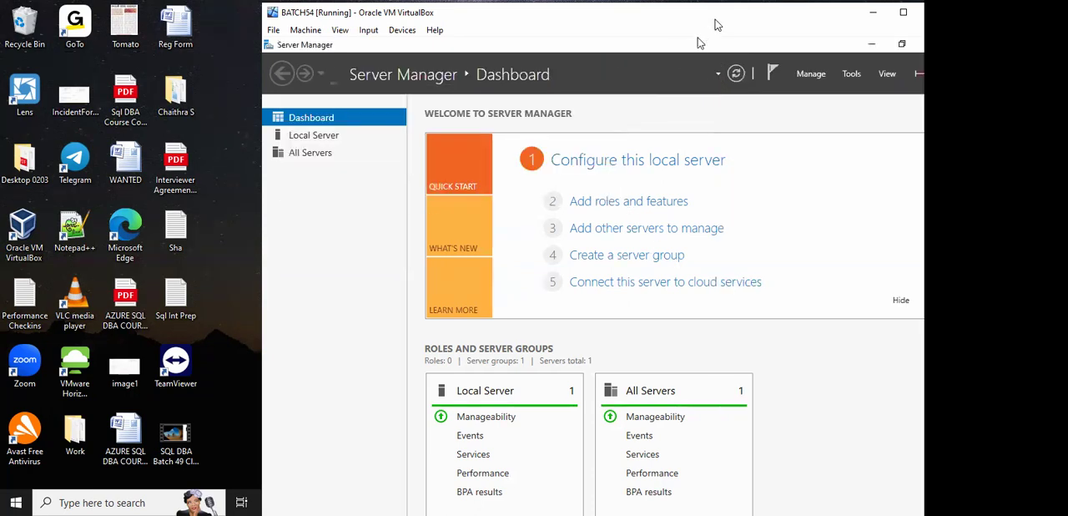
- Minimize Server Manager in the BATCH54 guest, then maximize the virtual machine window and look over the guest desktop
left_click_drag(713, 22, 675, 27)
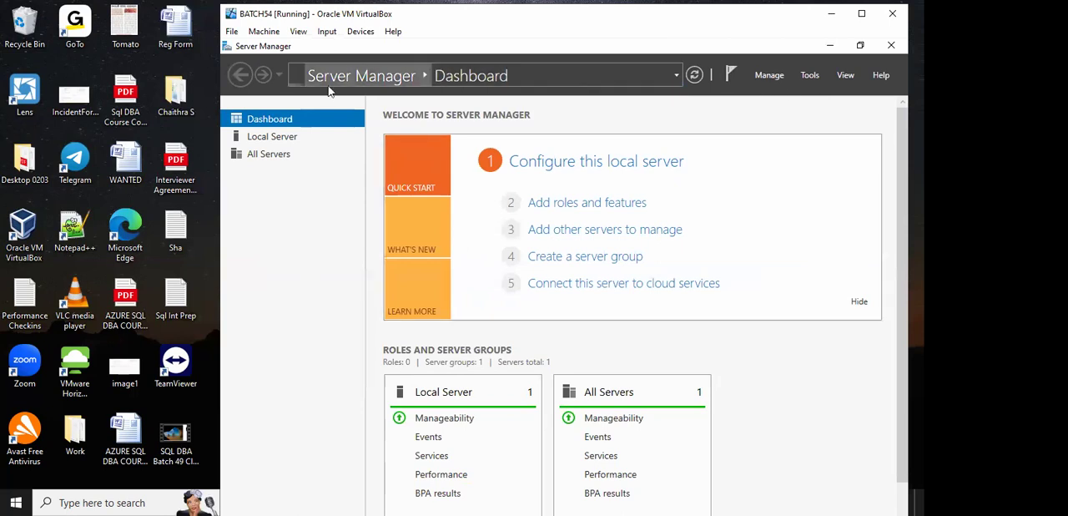
left_click(831, 48)
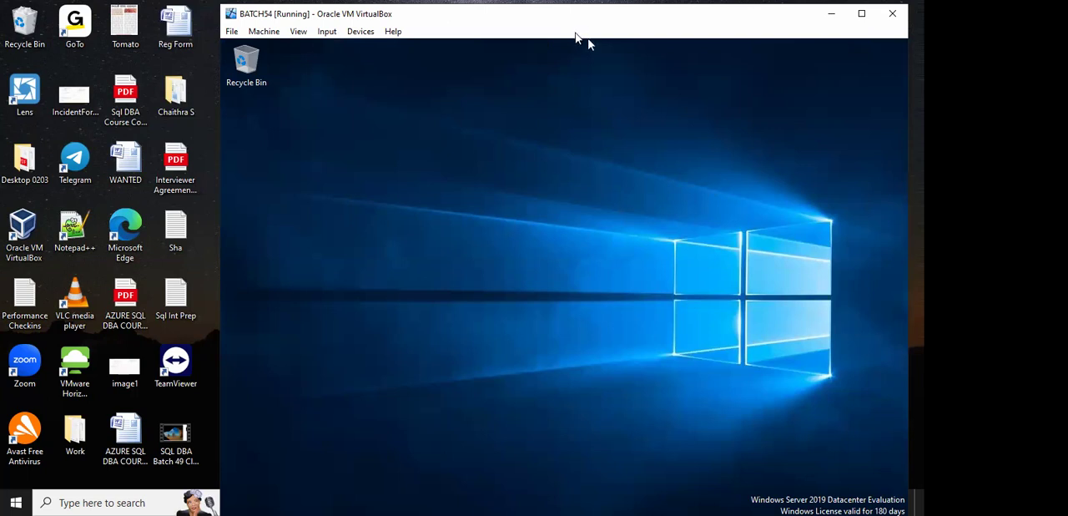
left_click_drag(579, 12, 499, 46)
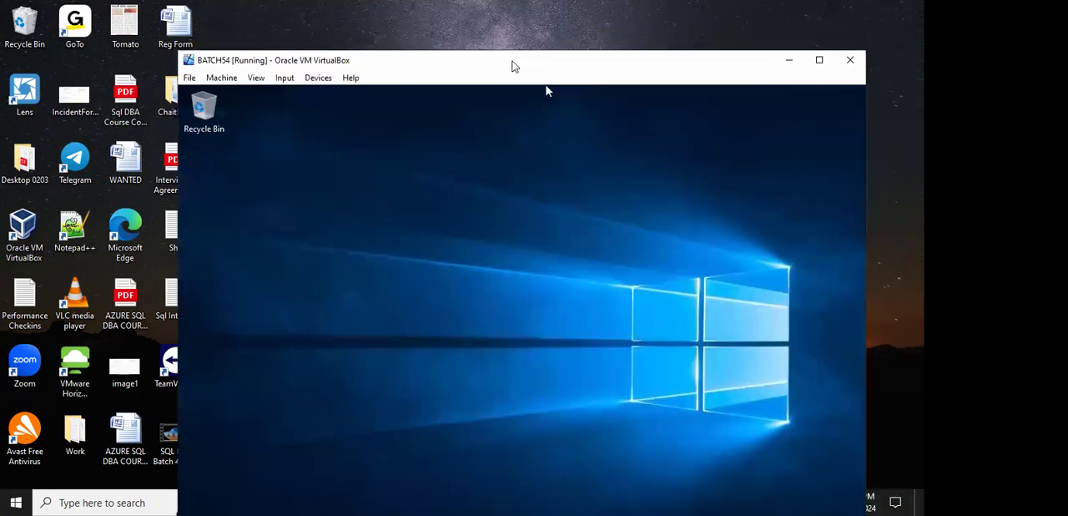
double_click(514, 66)
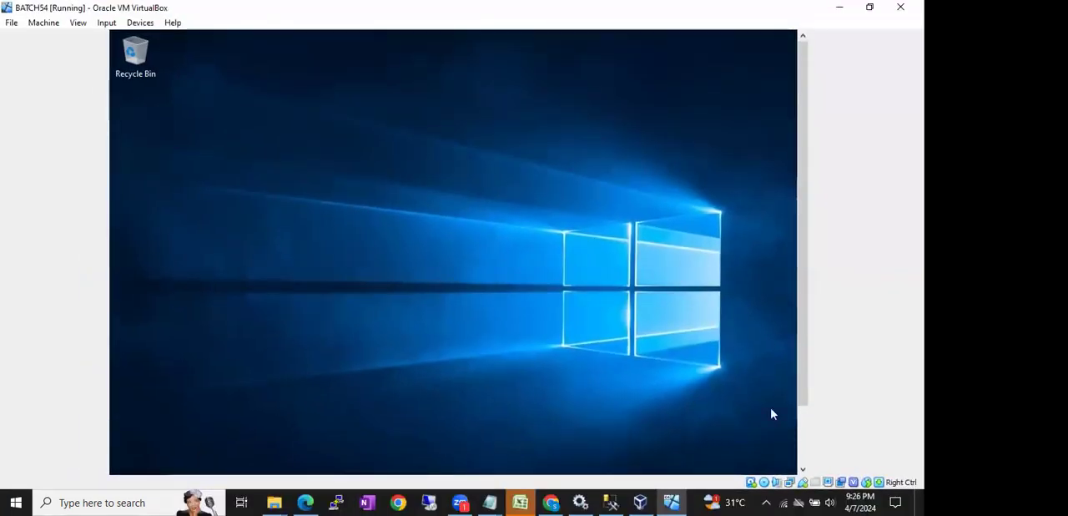
scroll(802, 420, "down", 2)
scroll(801, 419, "down", 1)
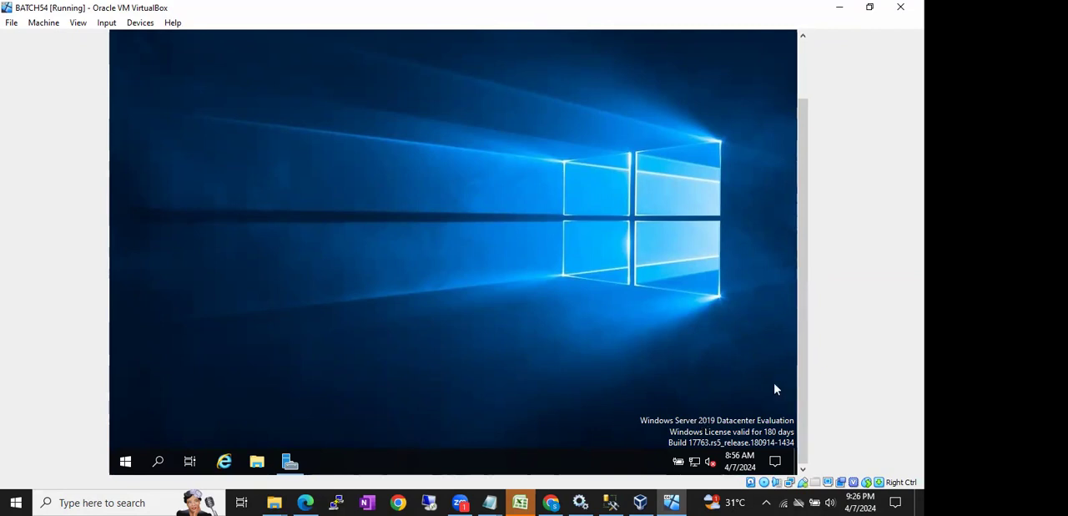
left_click_drag(804, 366, 826, 302)
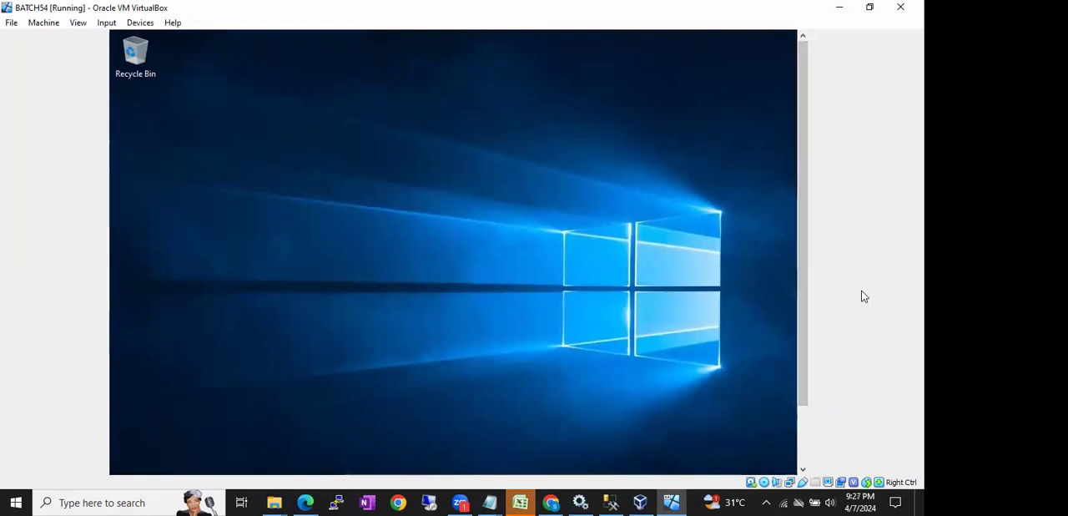
- Minimize the BATCH54 window and open the storage settings of Batch53 in VirtualBox Manager with its empty optical drive selected
left_click(841, 8)
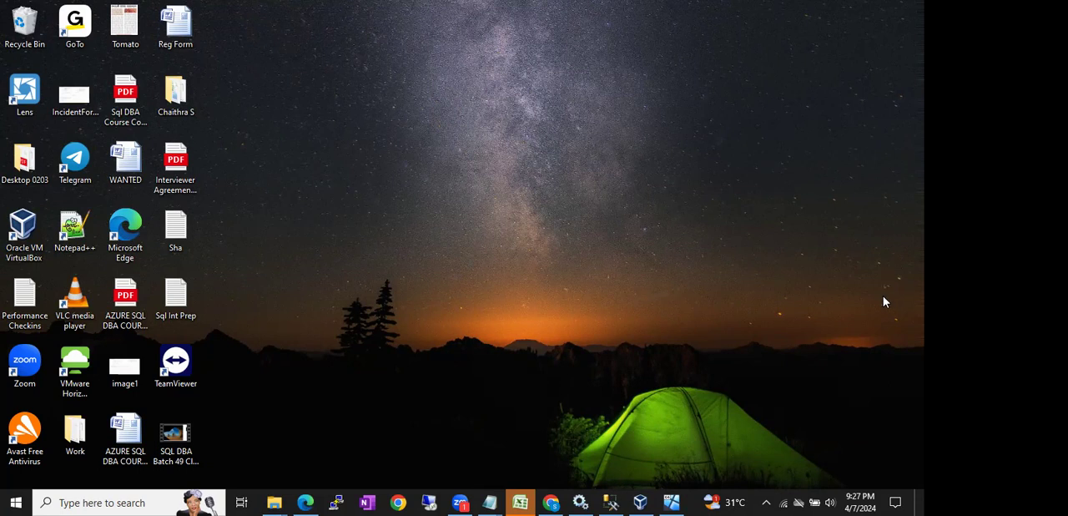
left_click(640, 502)
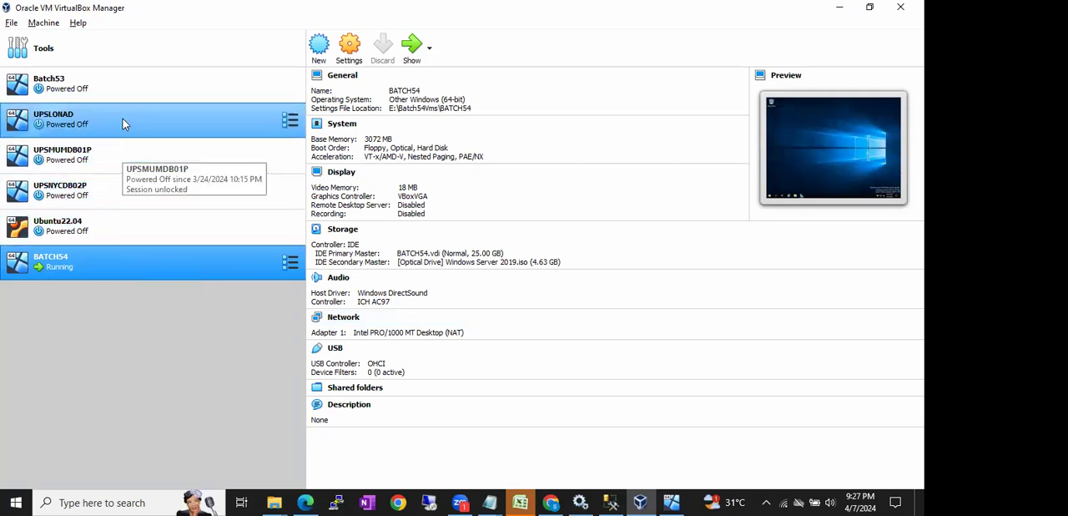
left_click(118, 85)
right_click(118, 85)
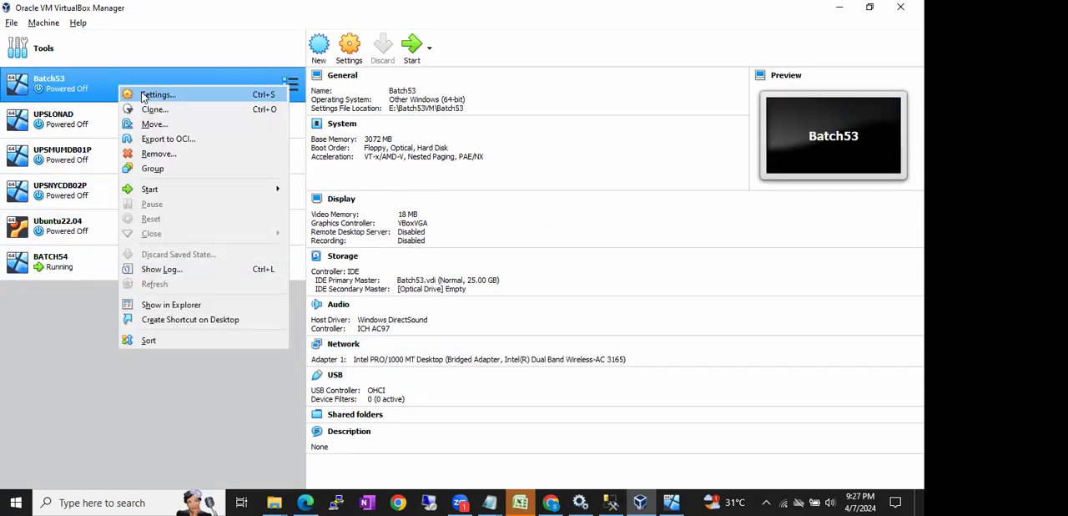
left_click(155, 95)
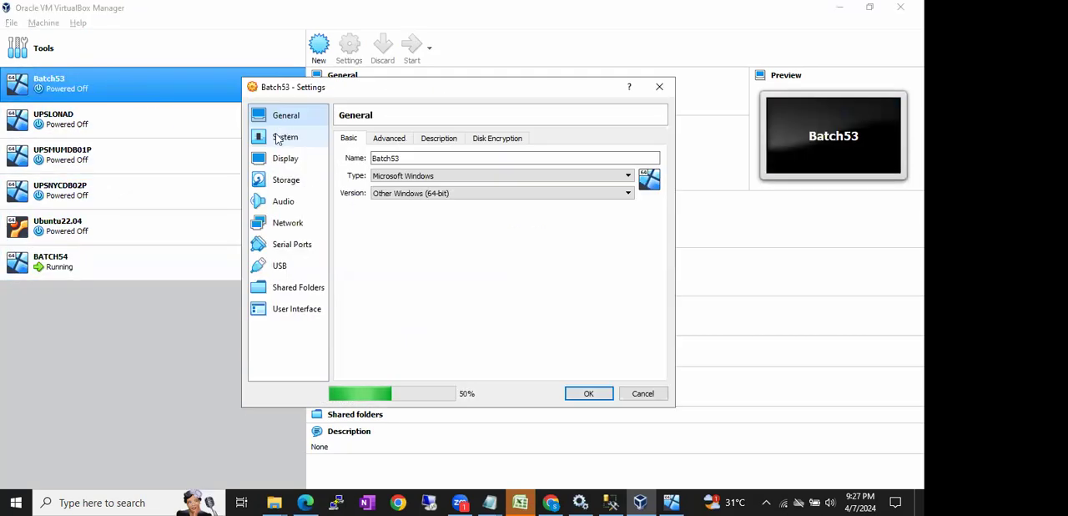
left_click(285, 180)
left_click(376, 185)
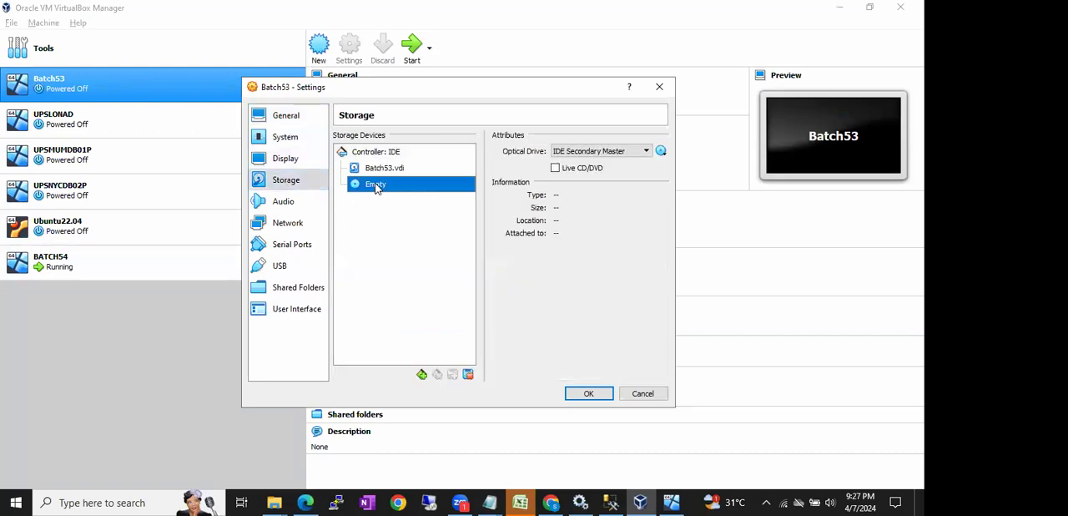
- Attach the Windows Server 2019 disk image from the Media_x64 folder to the Batch53 optical drive and save the settings
left_click(661, 151)
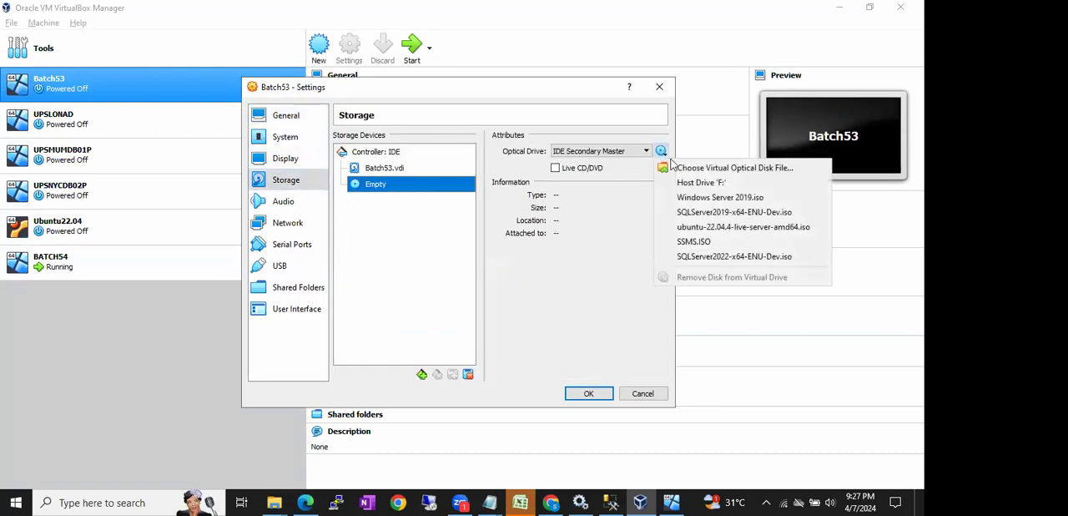
left_click(679, 169)
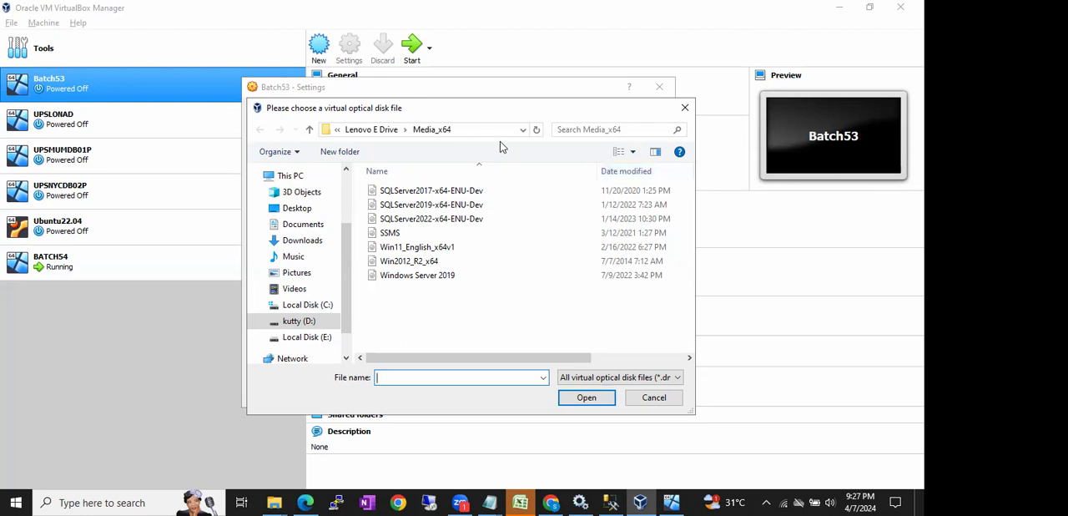
double_click(415, 276)
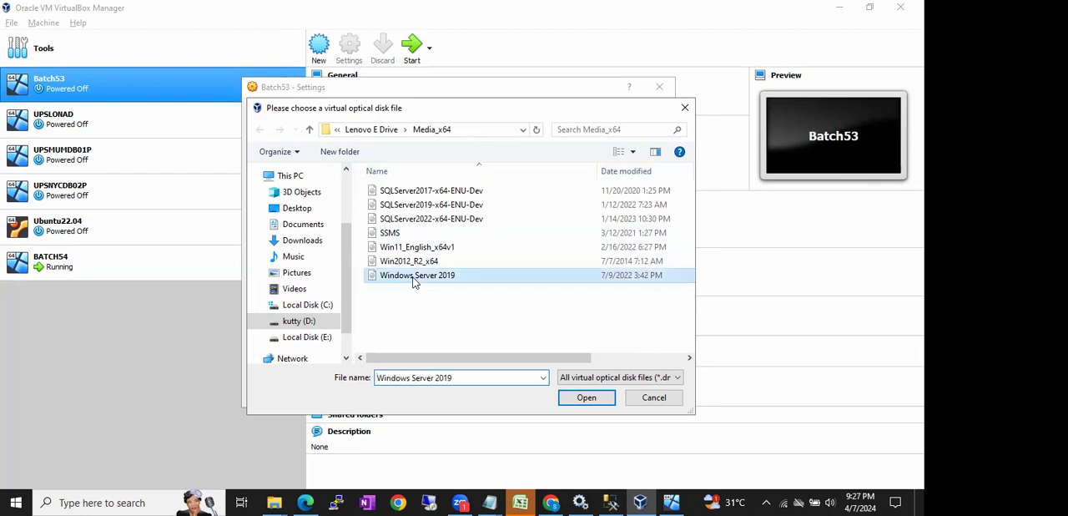
left_click(578, 391)
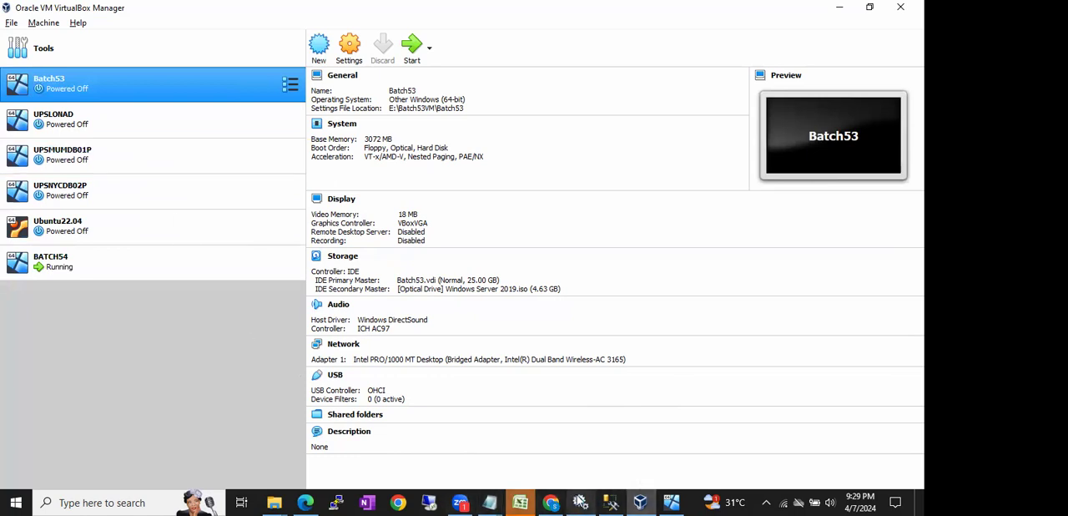
- Open the host's Task Manager and examine its memory performance
right_click(692, 501)
left_click(739, 432)
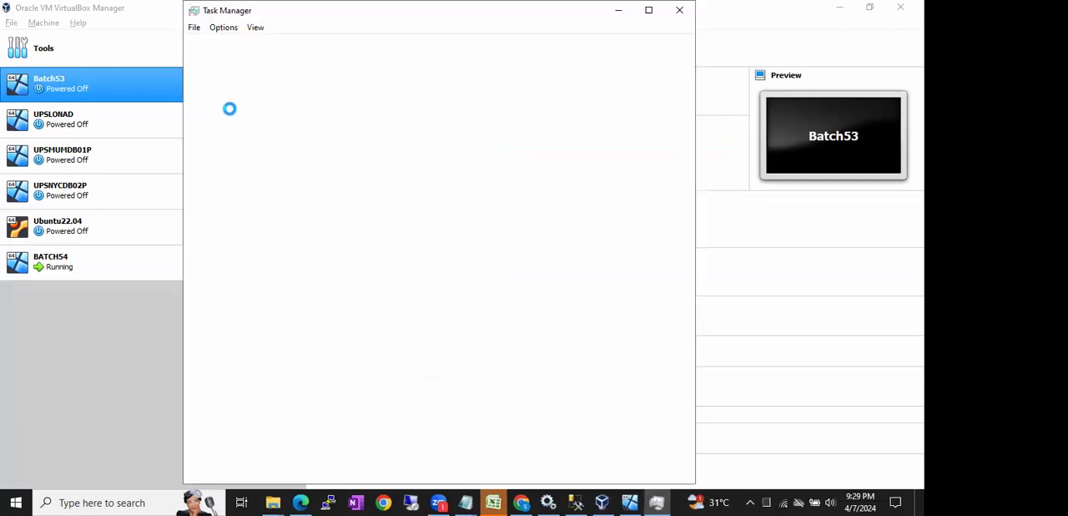
left_click(252, 45)
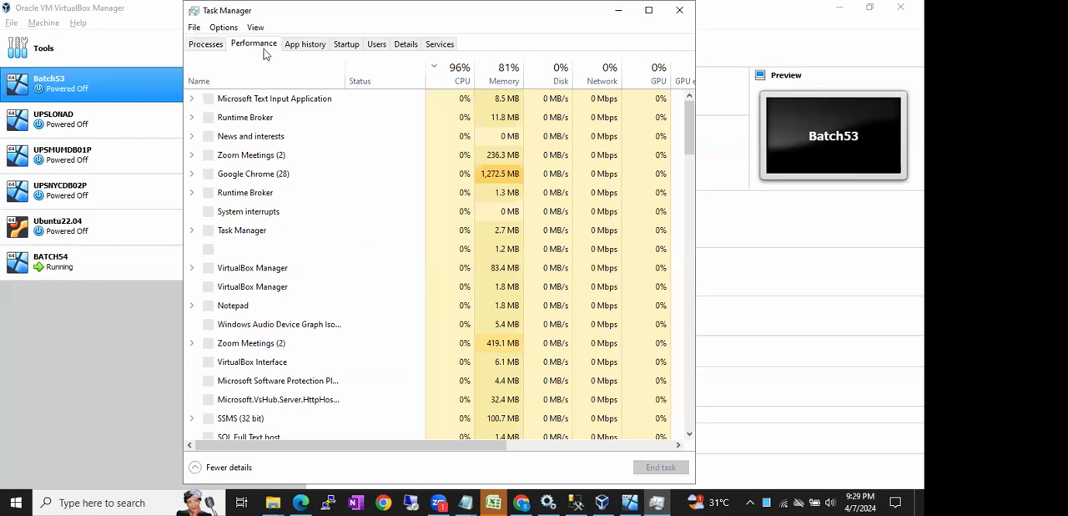
left_click(292, 119)
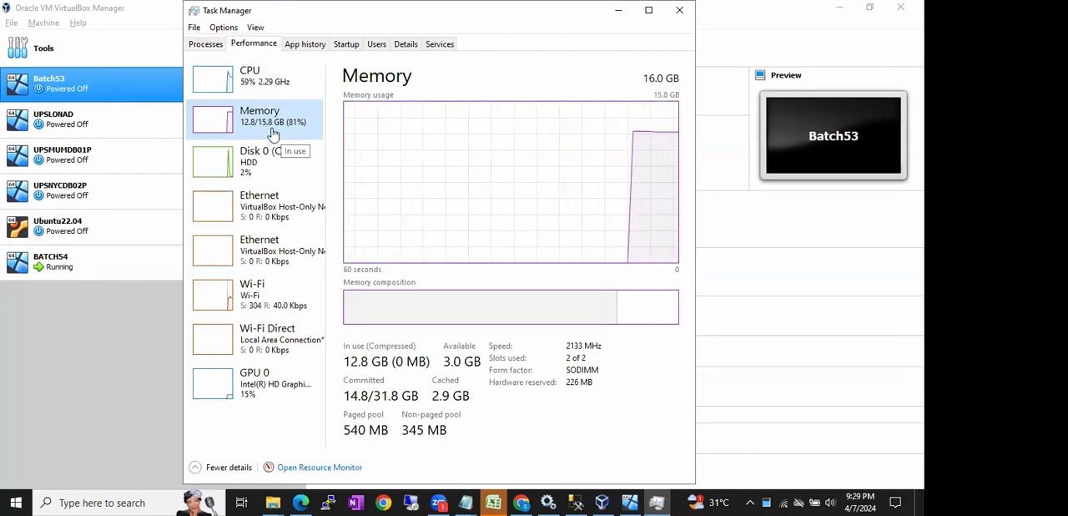
- Bring VirtualBox Manager forward, then return to the running BATCH54 window and show the guest's taskbar
left_click(94, 88)
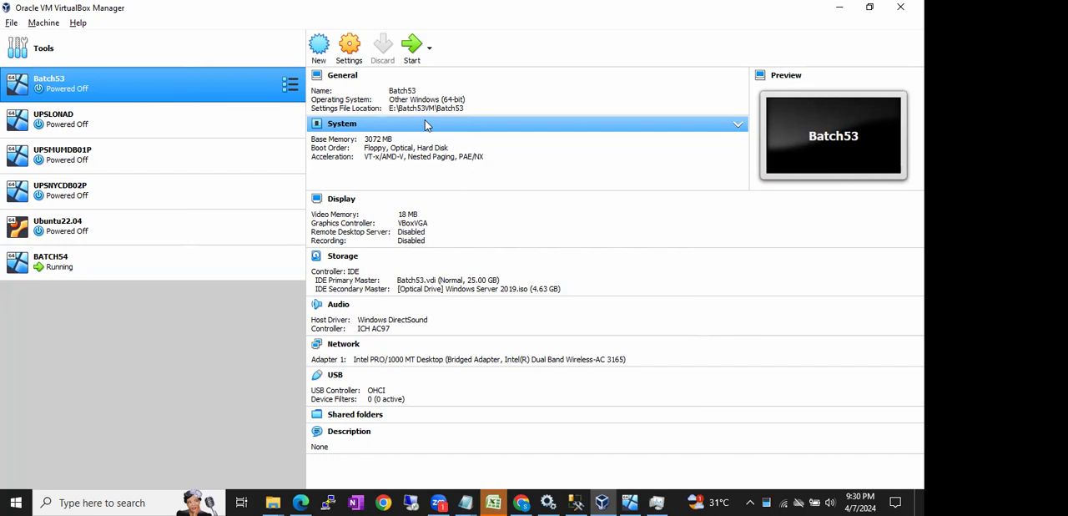
left_click(630, 500)
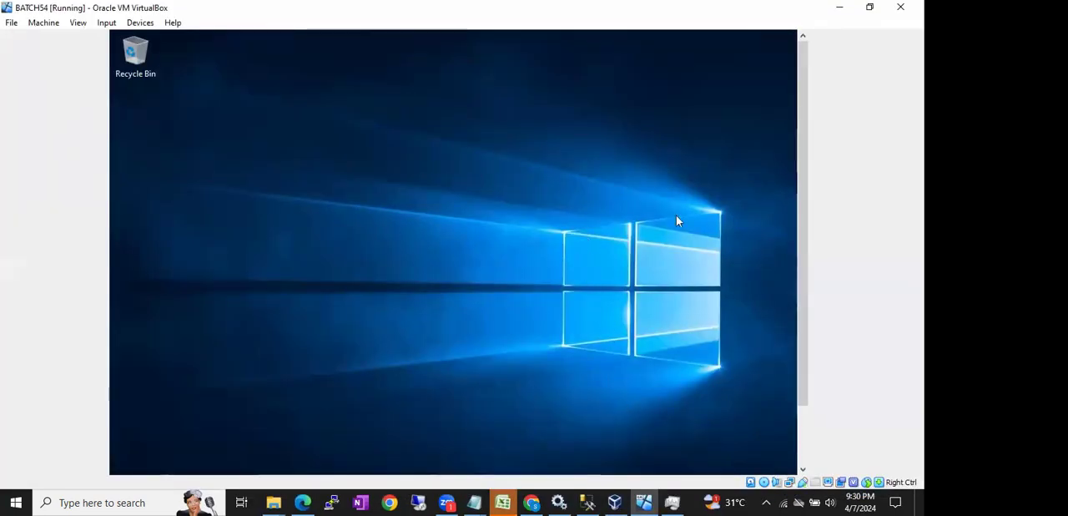
left_click_drag(804, 126, 799, 207)
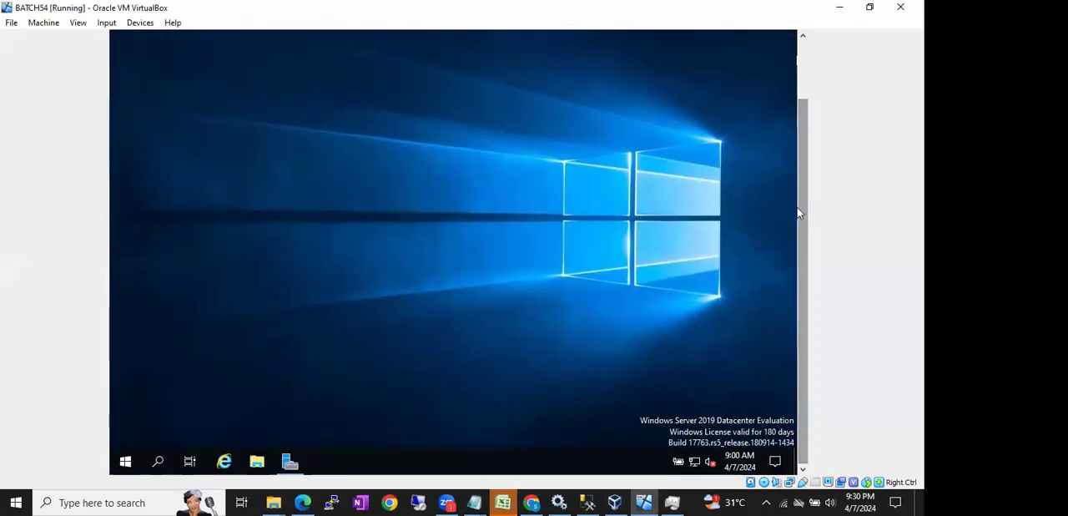
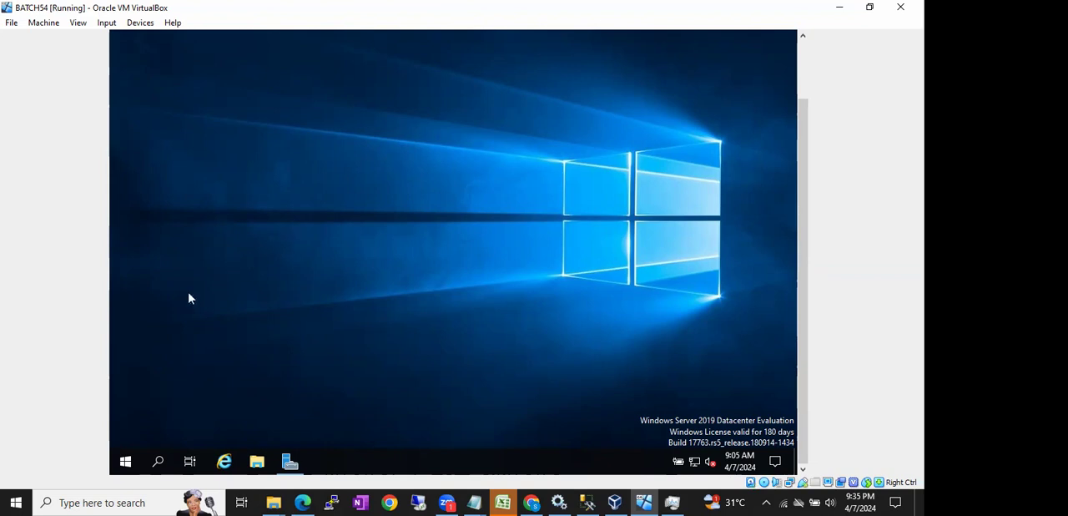
- Shut down the BATCH54 guest operating system, giving Other (Planned) as the reason
left_click(125, 461)
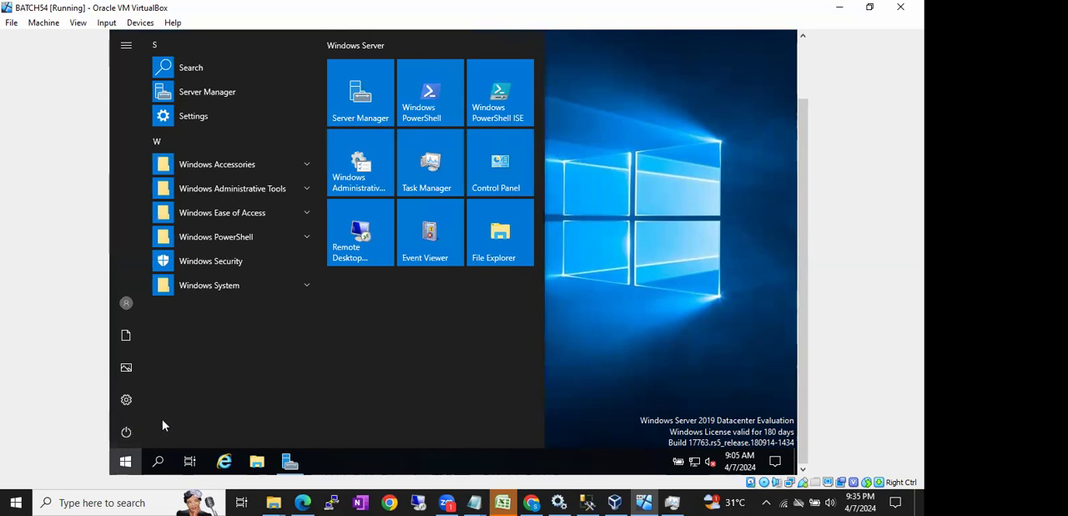
left_click(130, 430)
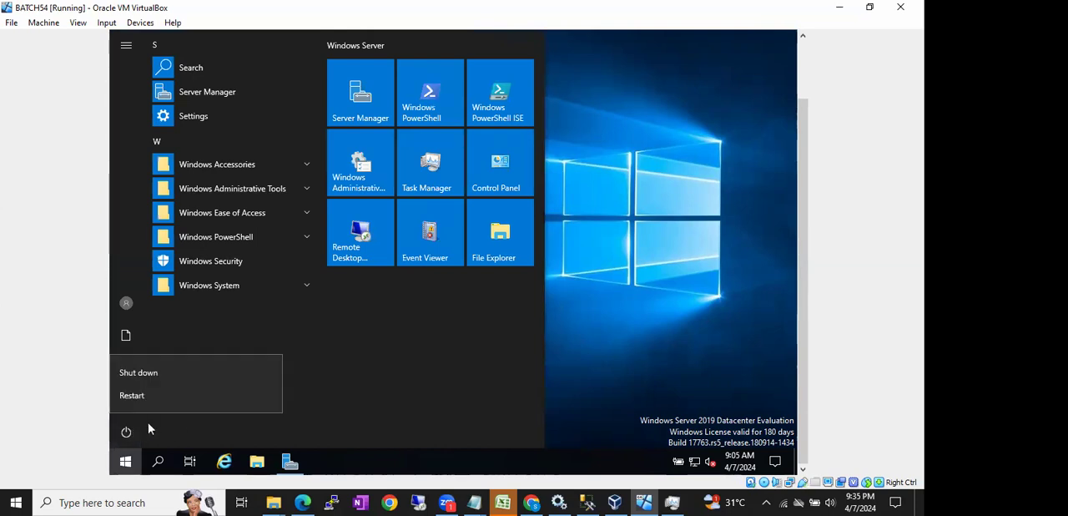
left_click(188, 378)
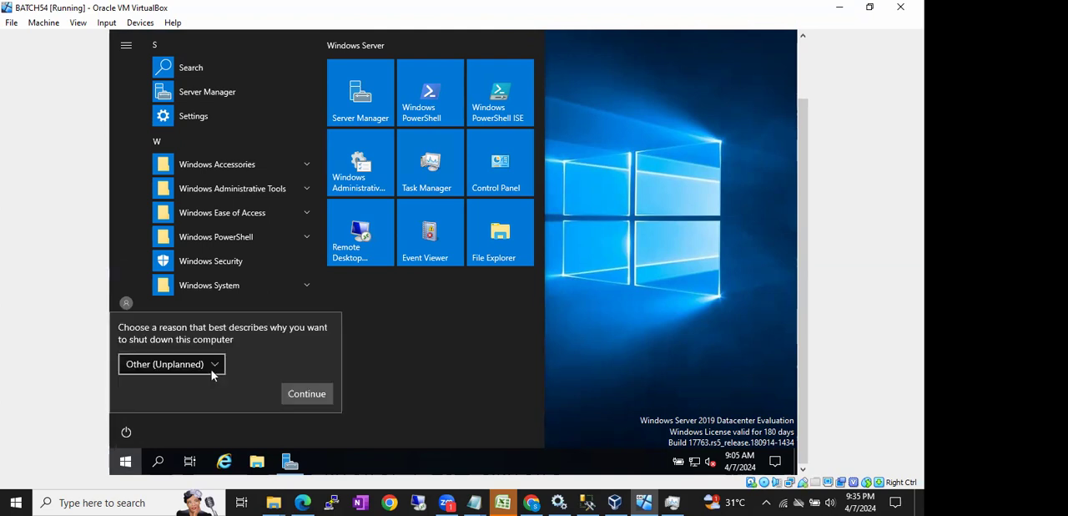
left_click(214, 367)
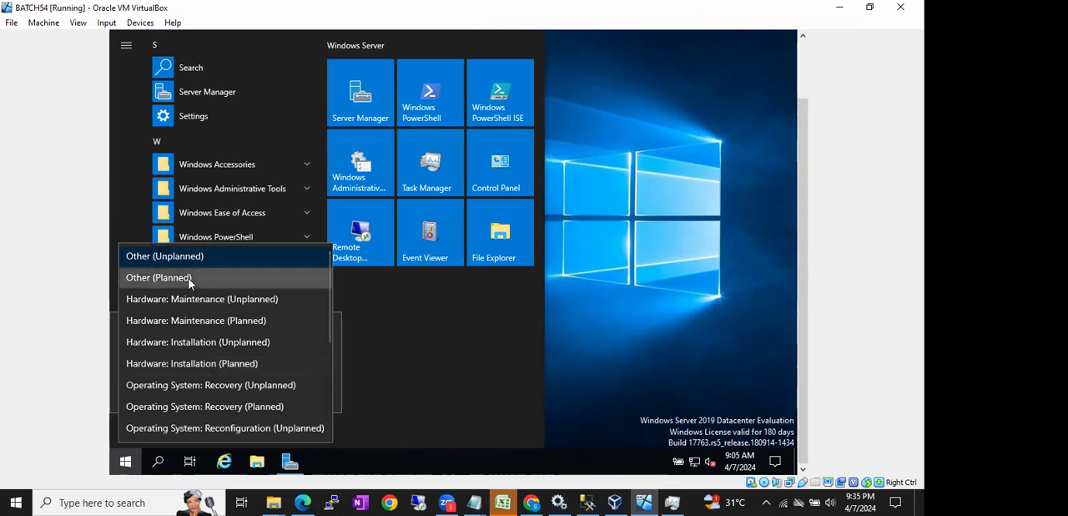
left_click(192, 280)
left_click(303, 394)
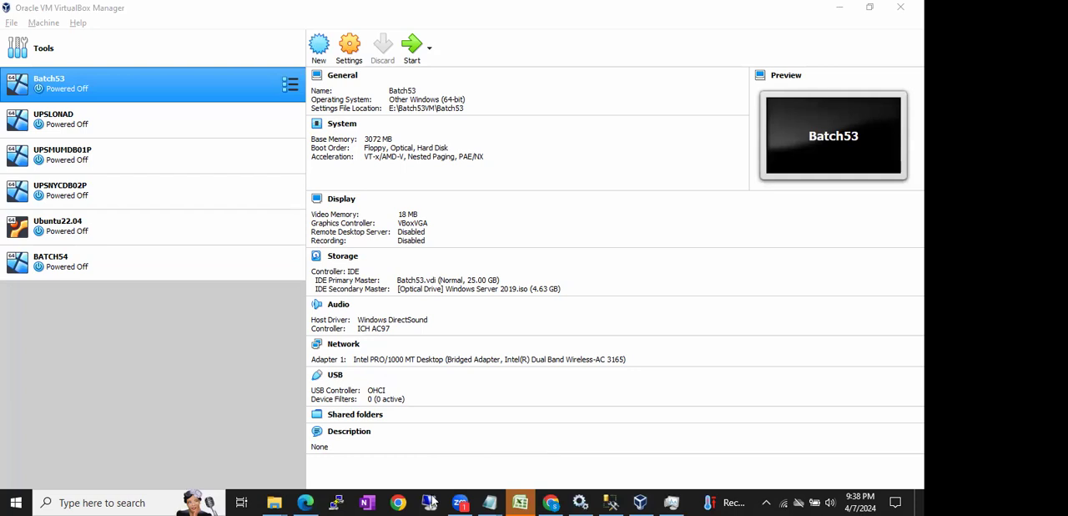
- Check the host's memory performance in Task Manager, then close Task Manager and VirtualBox Manager
left_click(668, 501)
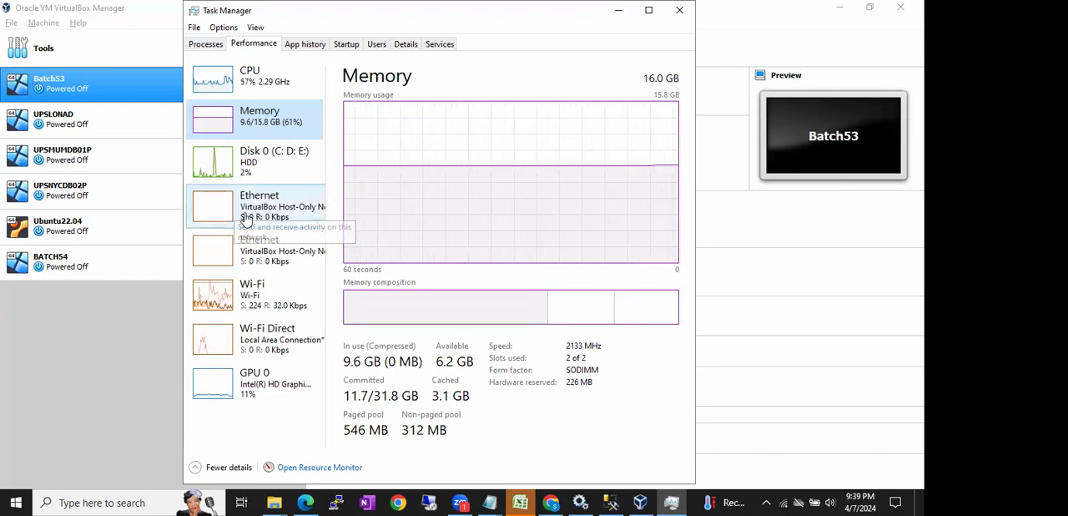
left_click(667, 10)
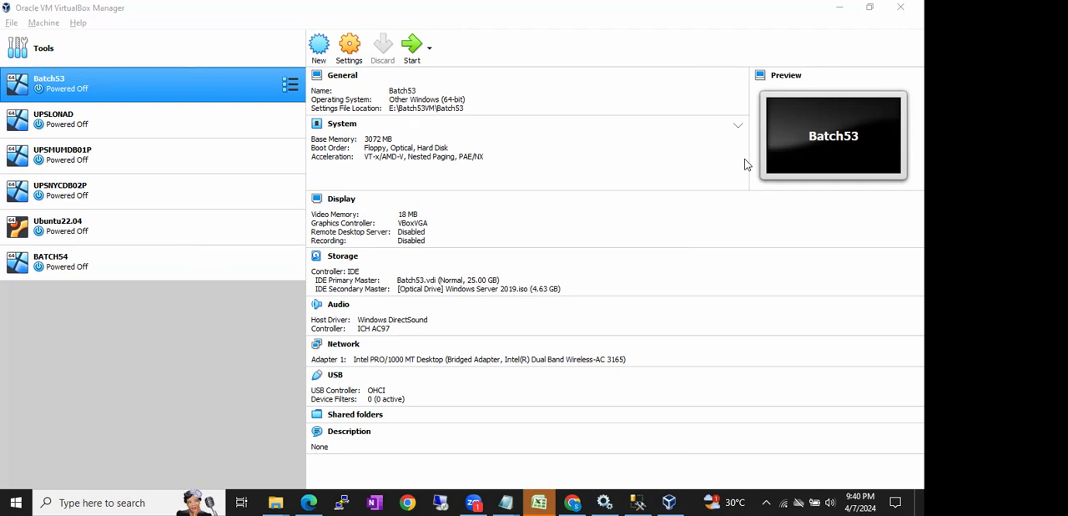
left_click(901, 7)
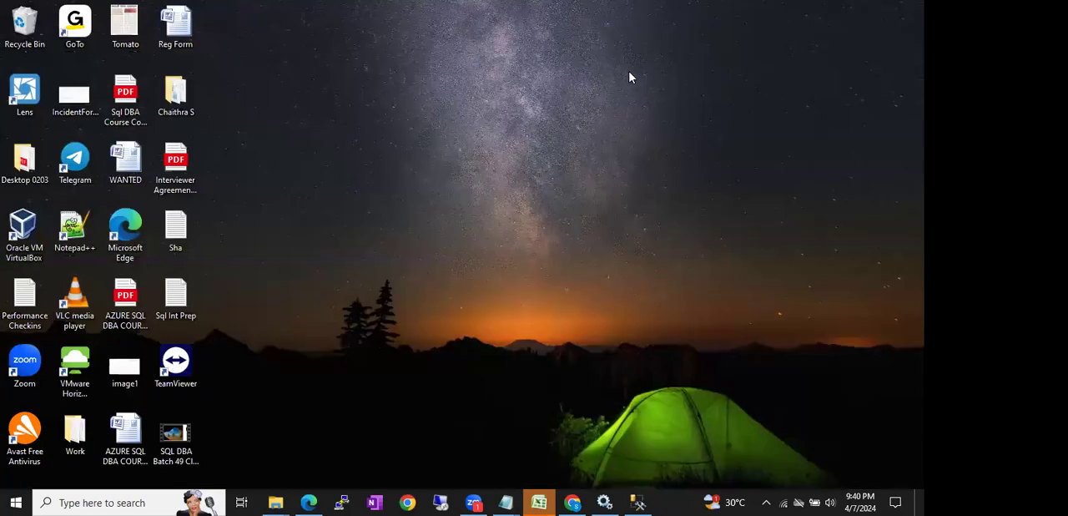